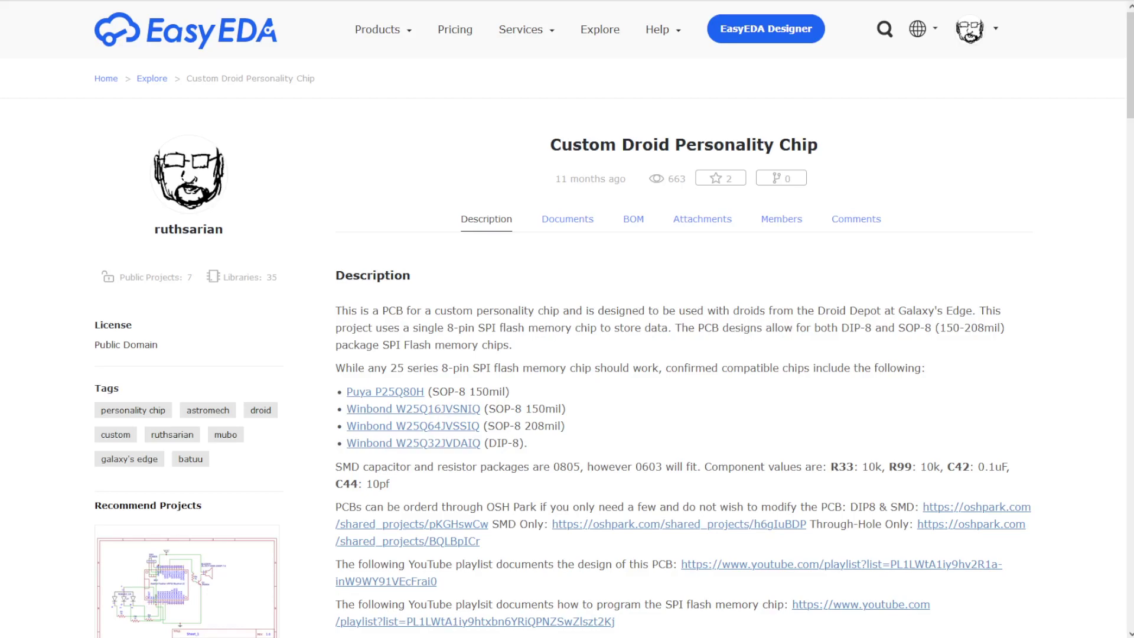
# Step: Find the "PCB - SMD Only (JLCPCB SMT Assembly)" document on the project page and open it in the editor
pyautogui.scroll(-15, 684, 319)
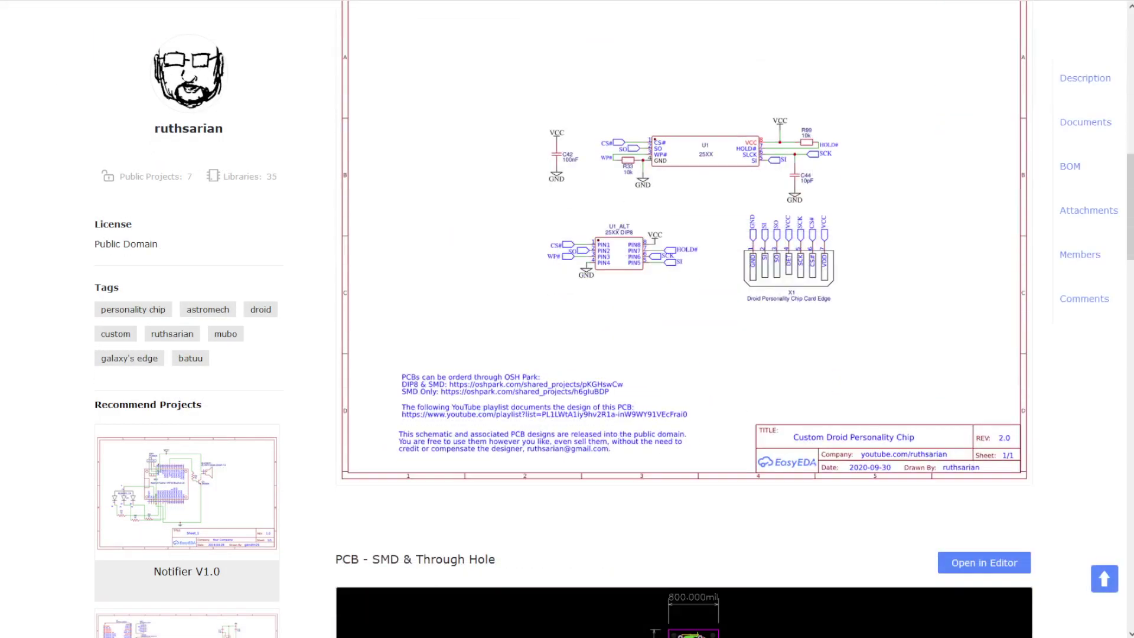
pyautogui.scroll(-10, 683, 319)
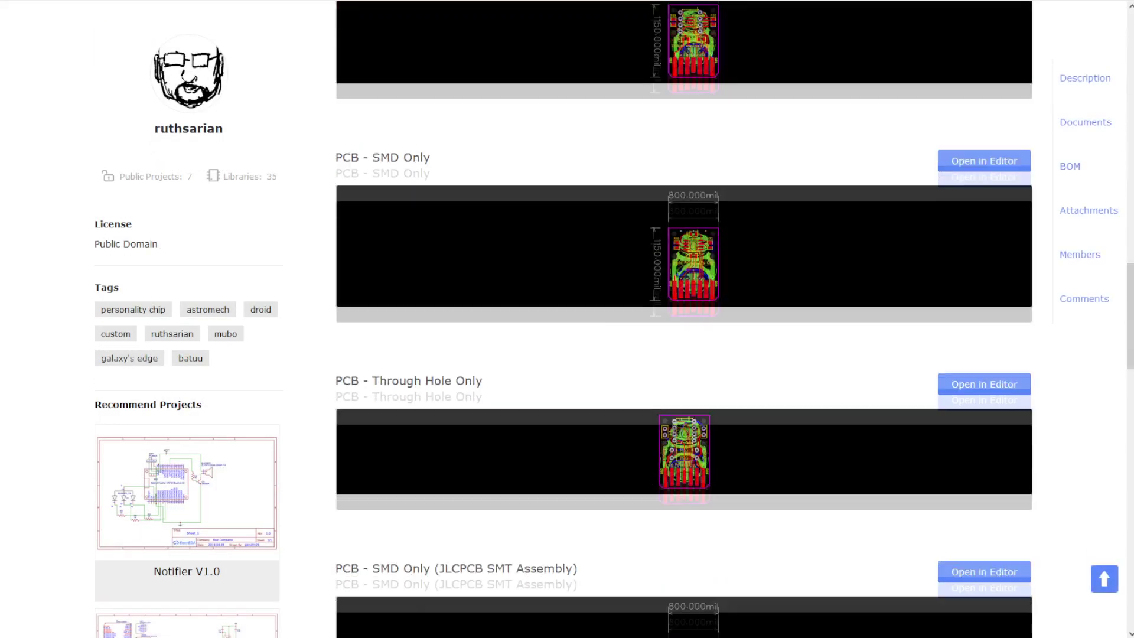
pyautogui.scroll(-5, 684, 319)
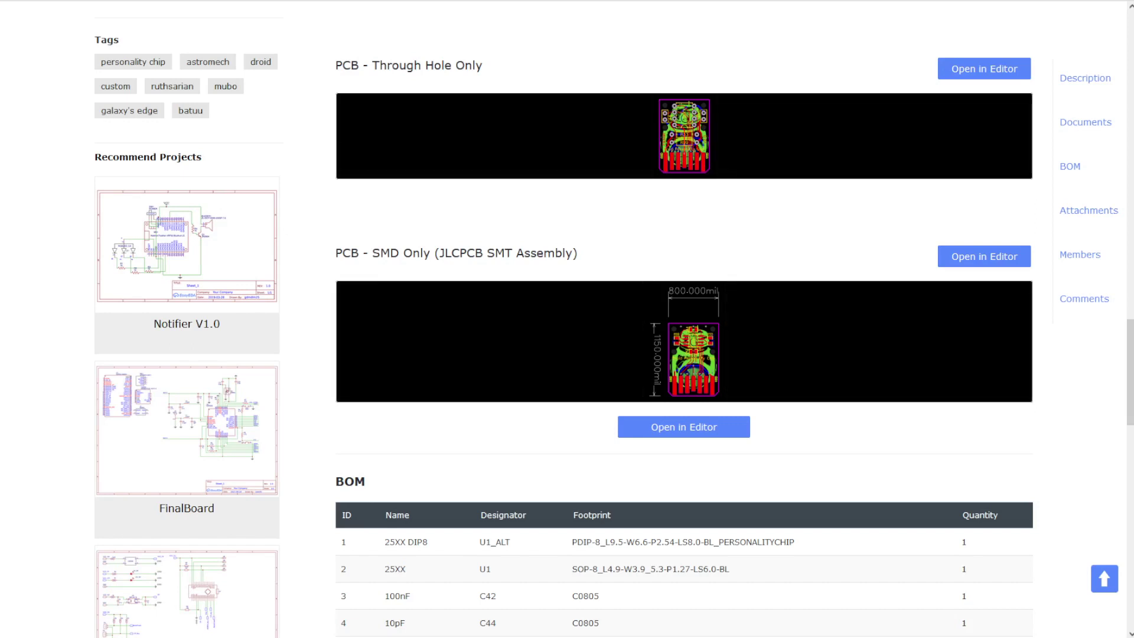
pyautogui.moveTo(336, 253); pyautogui.dragTo(587, 264)
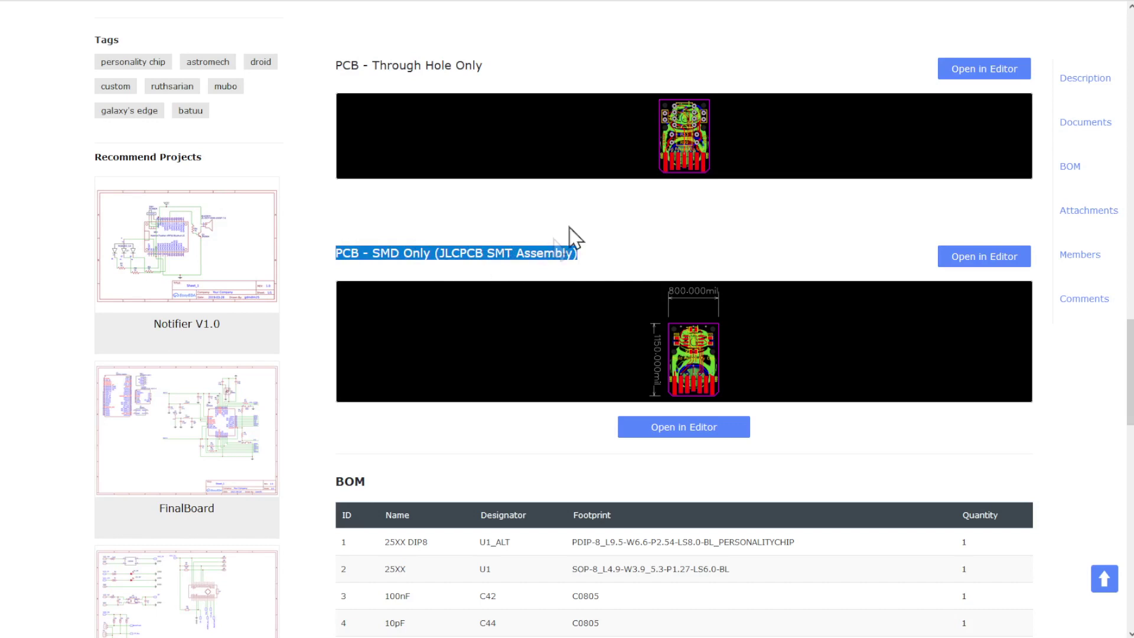
pyautogui.click(646, 221)
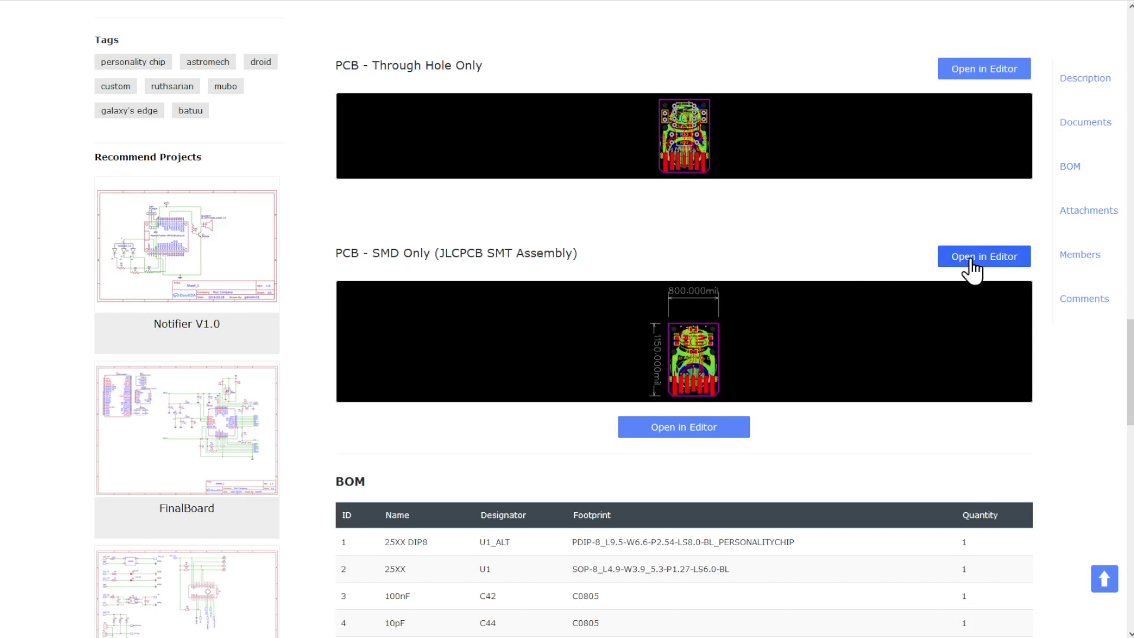
pyautogui.doubleClick(502, 252)
pyautogui.click(758, 250)
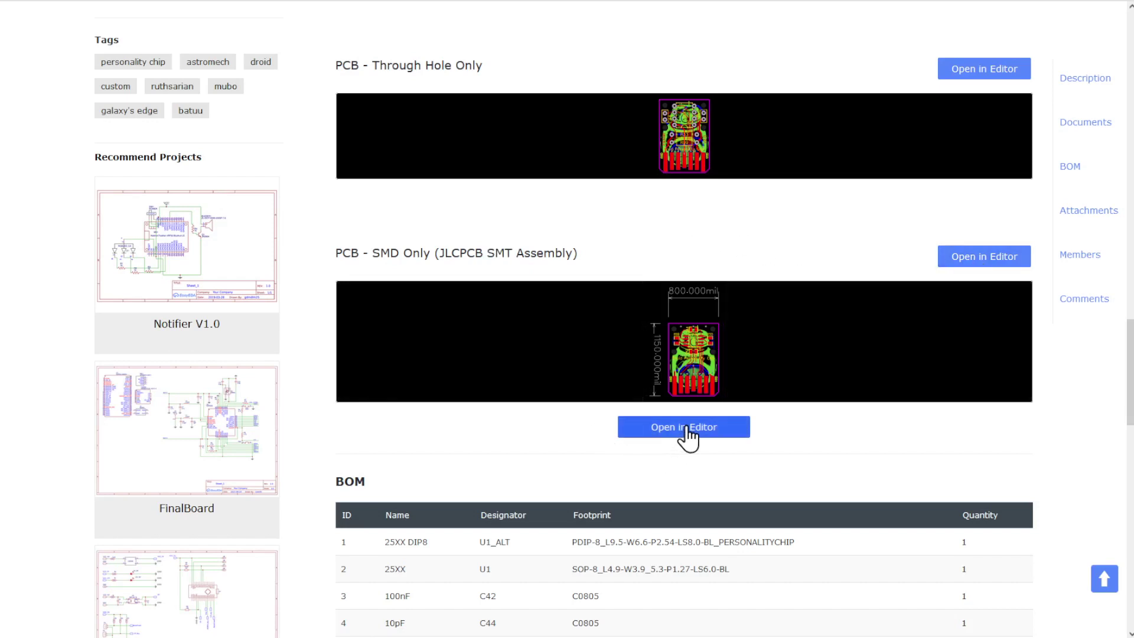
pyautogui.click(678, 432)
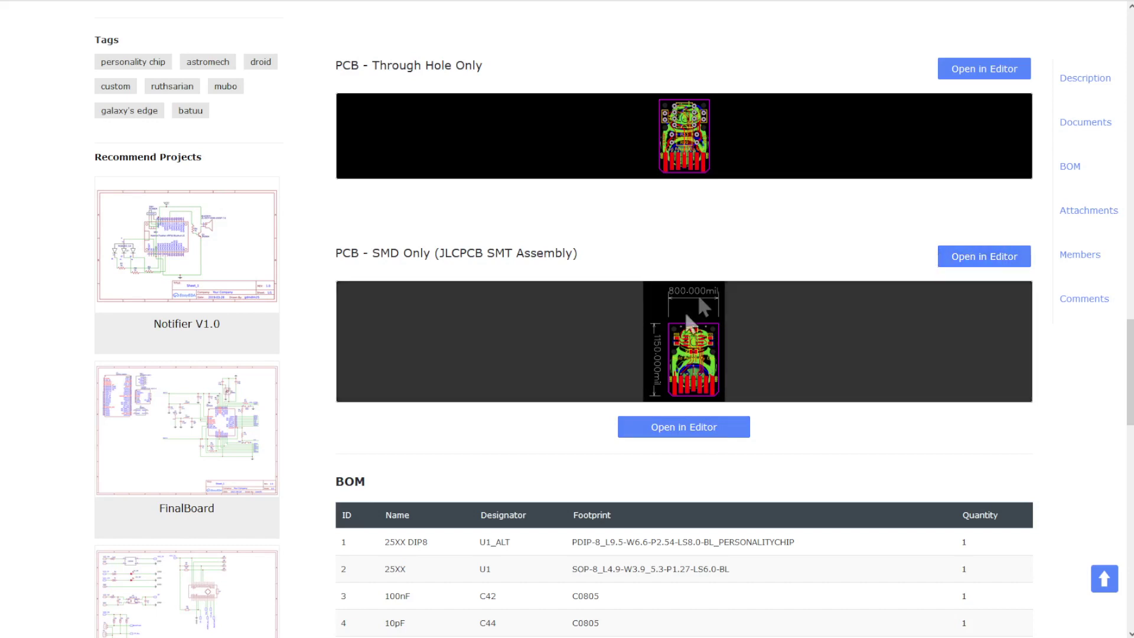
pyautogui.moveTo(440, 254); pyautogui.dragTo(553, 254)
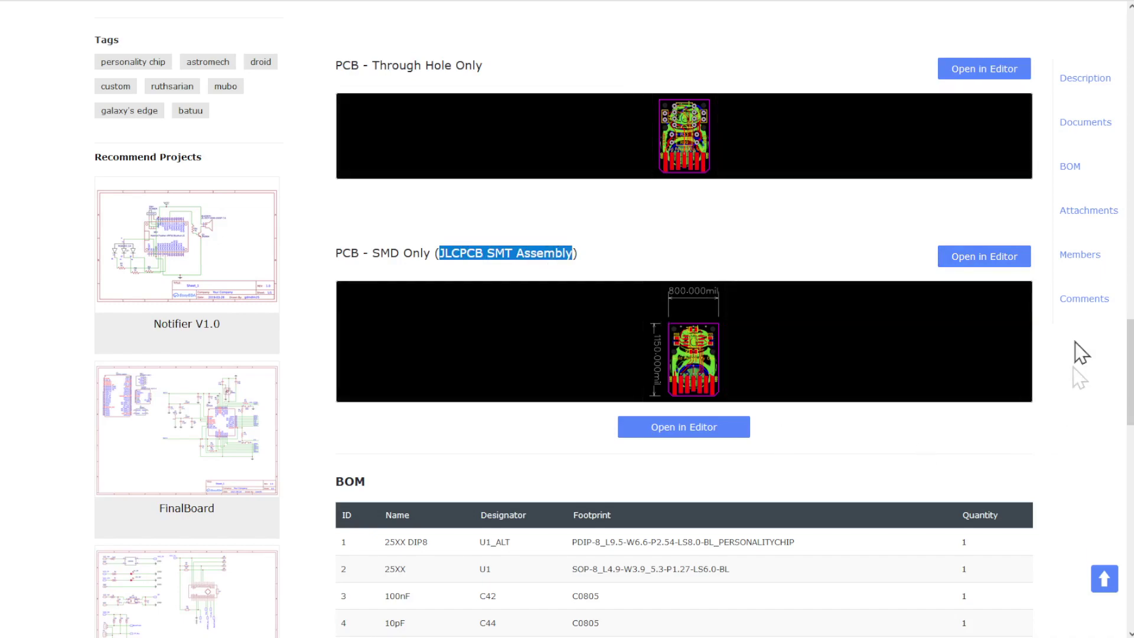
pyautogui.click(993, 257)
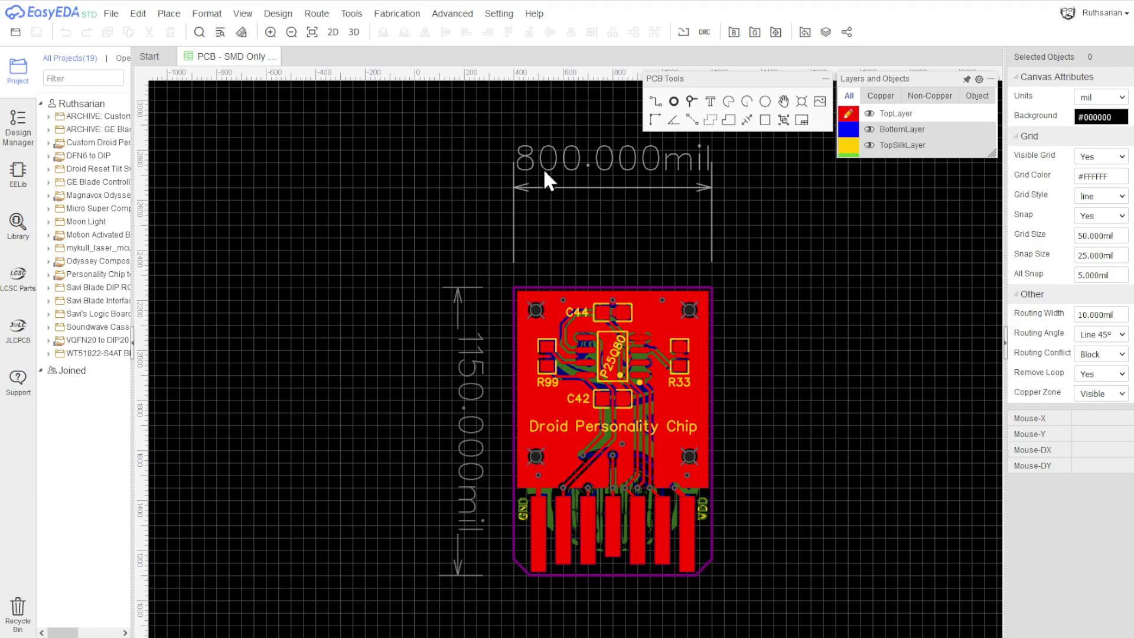
# Step: Inspect the board's BottomLayer and switch back to TopLayer
pyautogui.rightClick(808, 386)
pyautogui.click(803, 342)
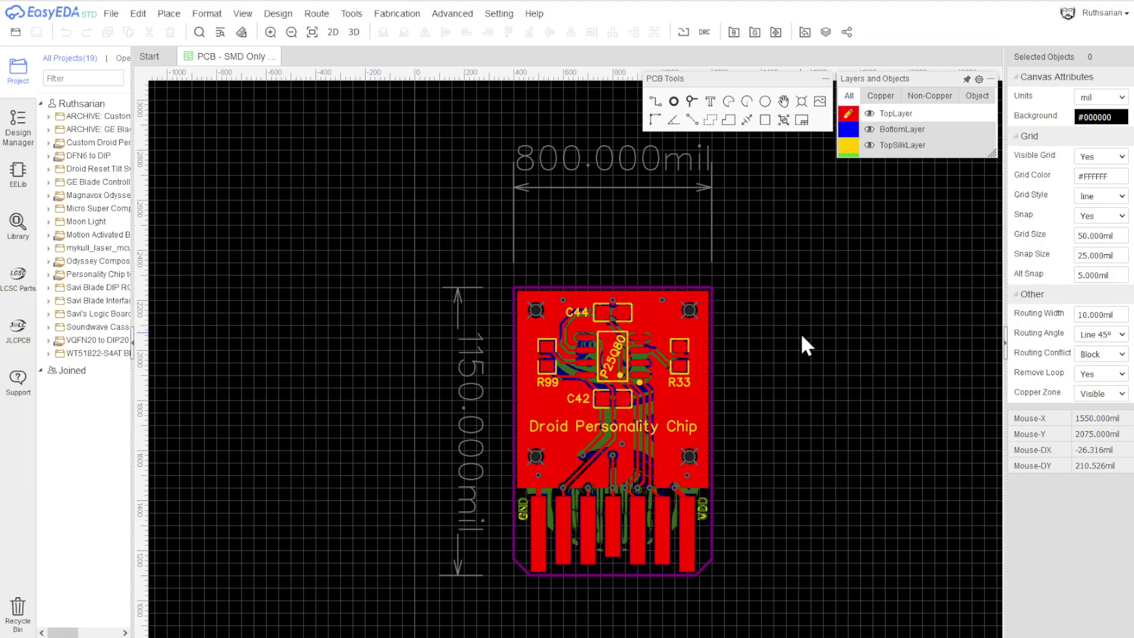
pyautogui.click(848, 129)
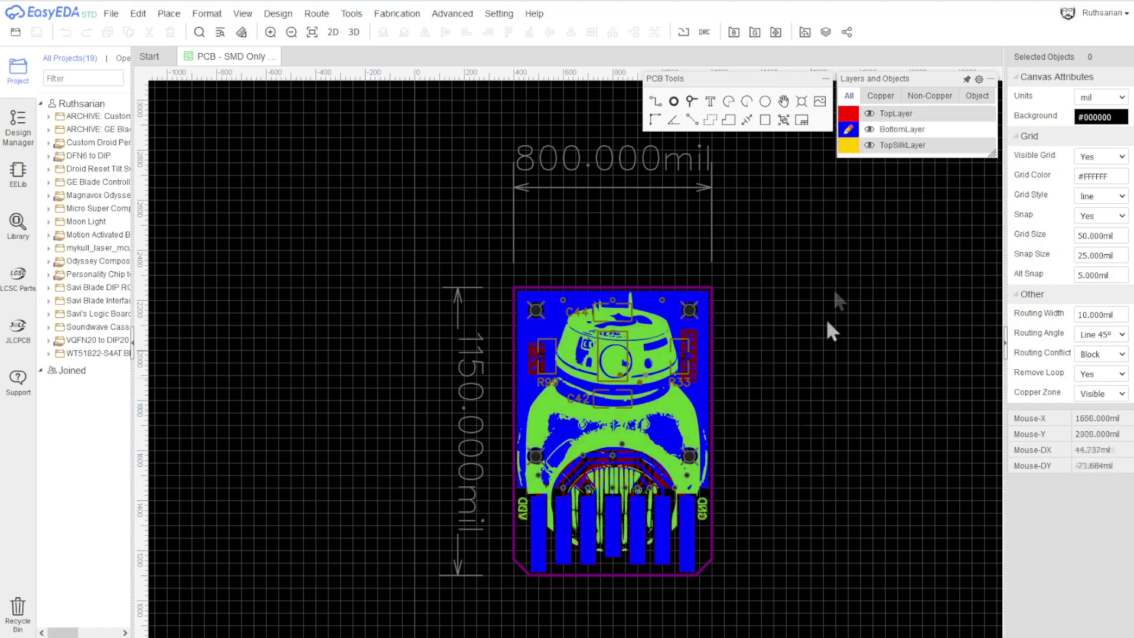
pyautogui.click(848, 114)
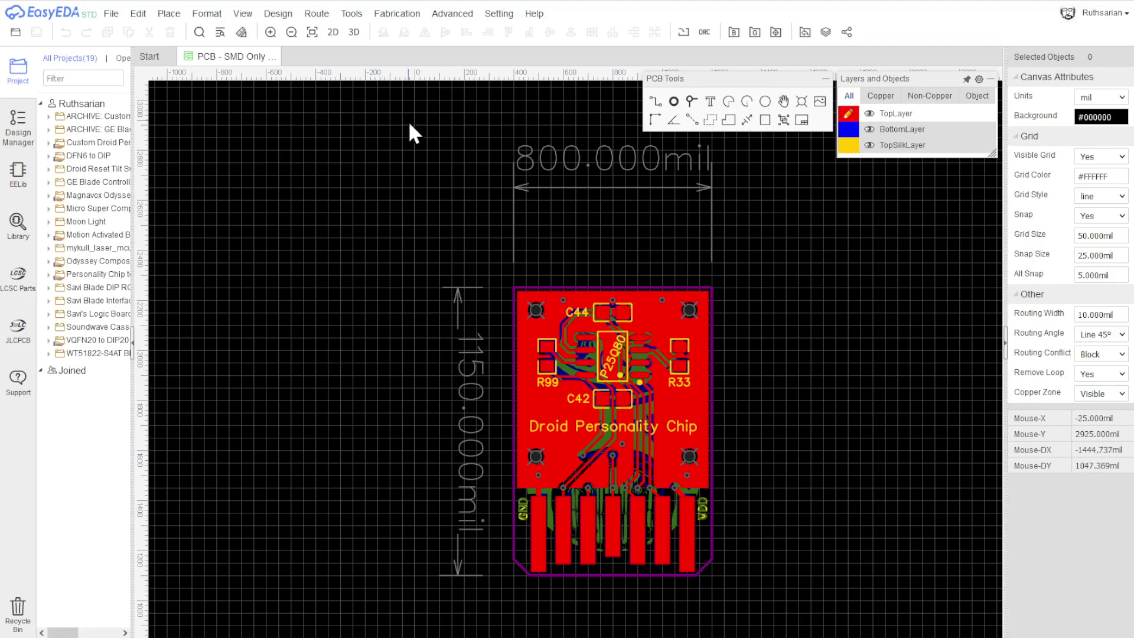
# Step: Set up the board's BOM export with the JLCPCB Part Class property included, and close the export dialogs
pyautogui.click(382, 17)
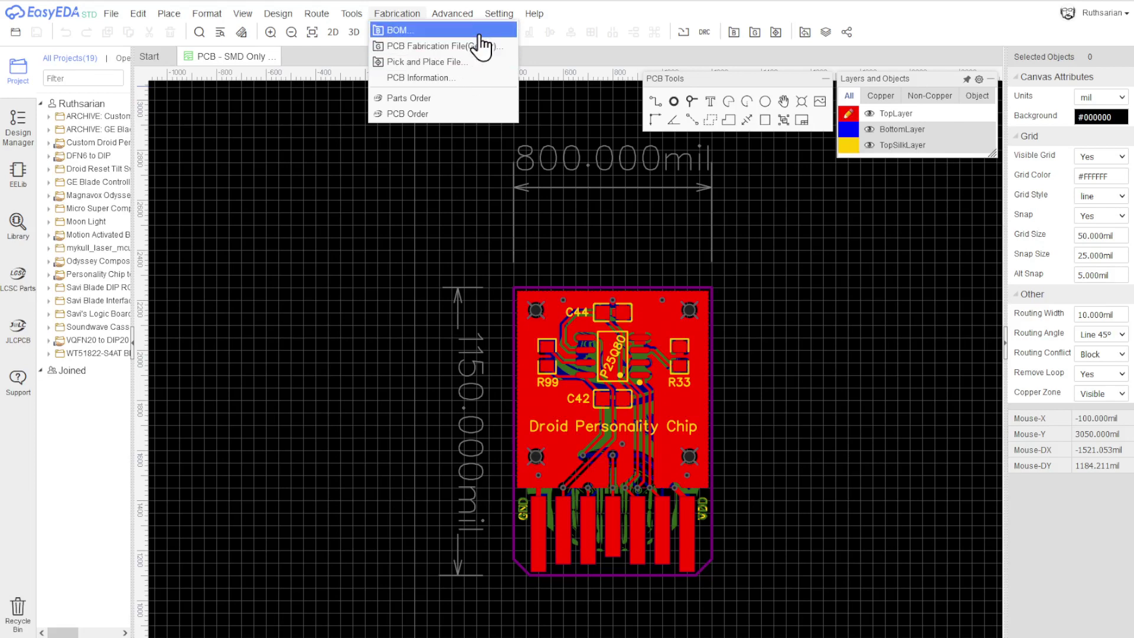
pyautogui.click(417, 33)
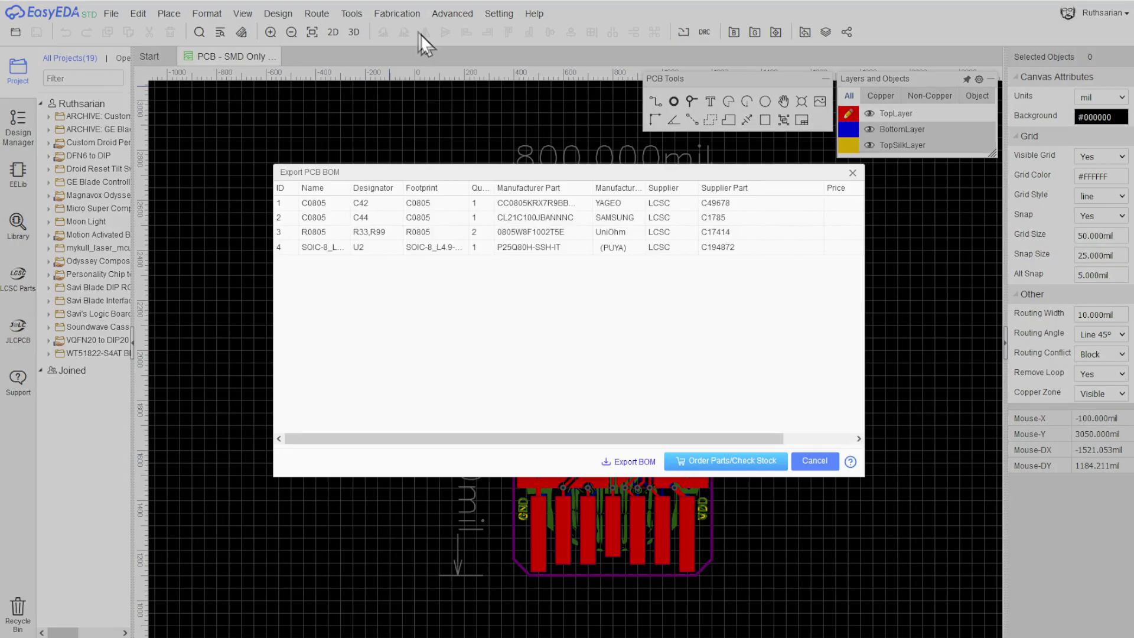
pyautogui.click(631, 461)
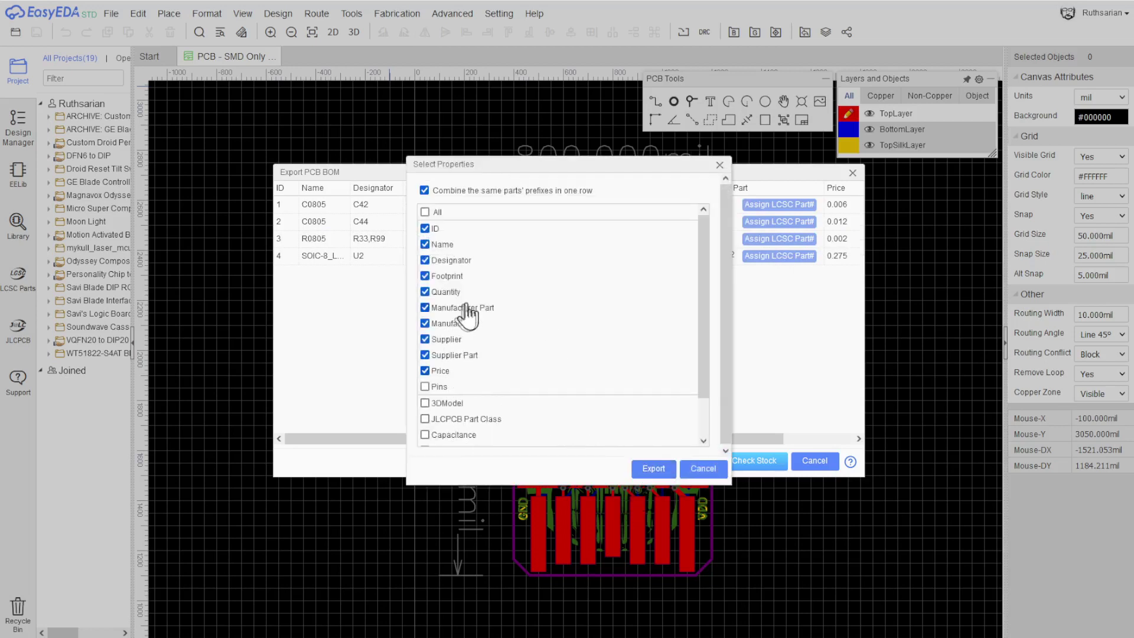
pyautogui.scroll(-2, 480, 301)
pyautogui.scroll(2, 467, 254)
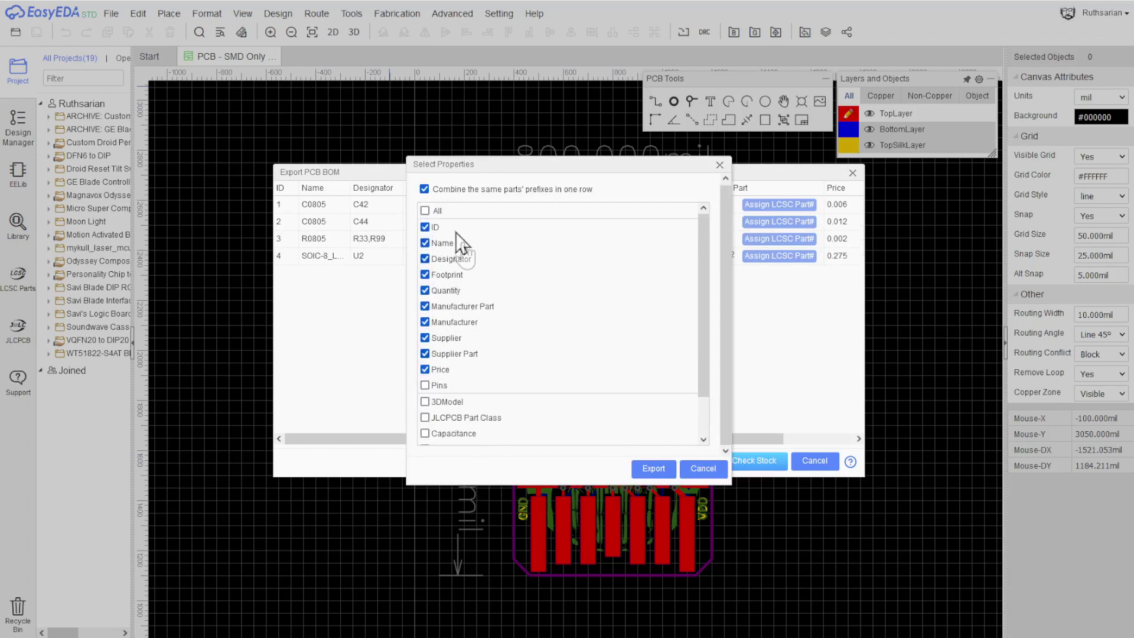
pyautogui.scroll(-1, 552, 357)
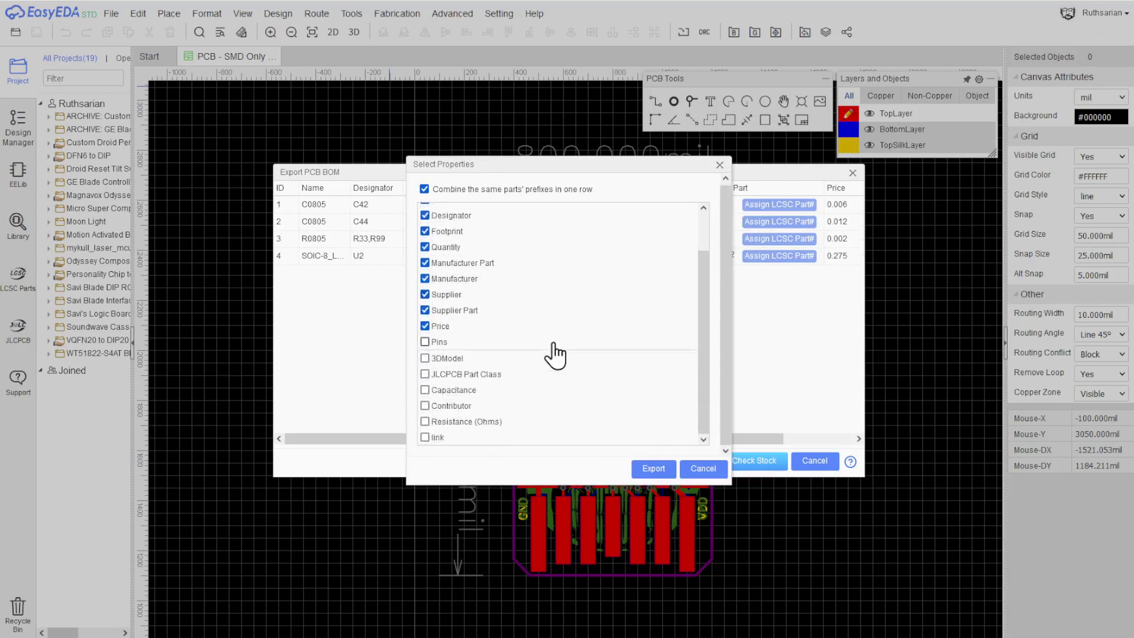
pyautogui.click(460, 377)
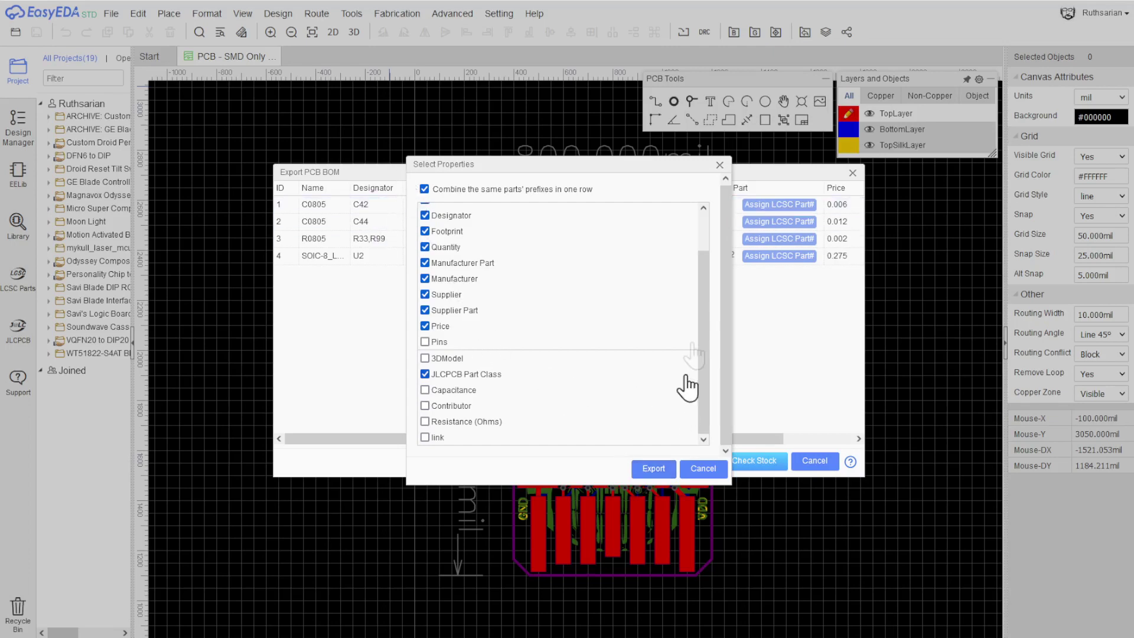
pyautogui.click(720, 165)
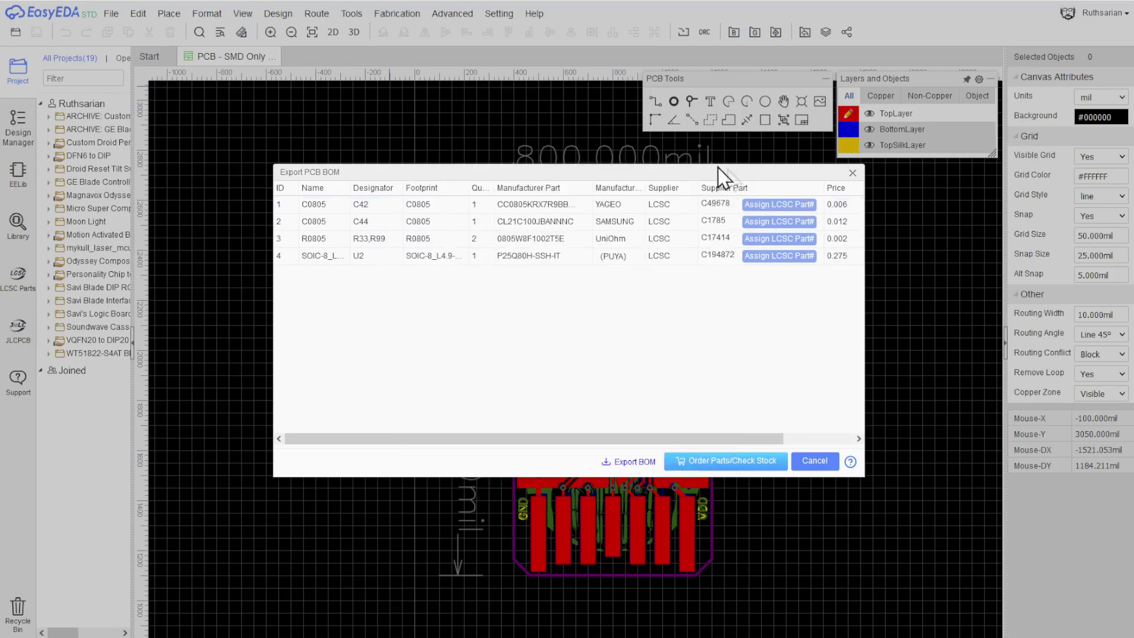
pyautogui.click(851, 168)
# Step: Generate the board's Gerber fabrication files, running the design rule check first
pyautogui.click(397, 13)
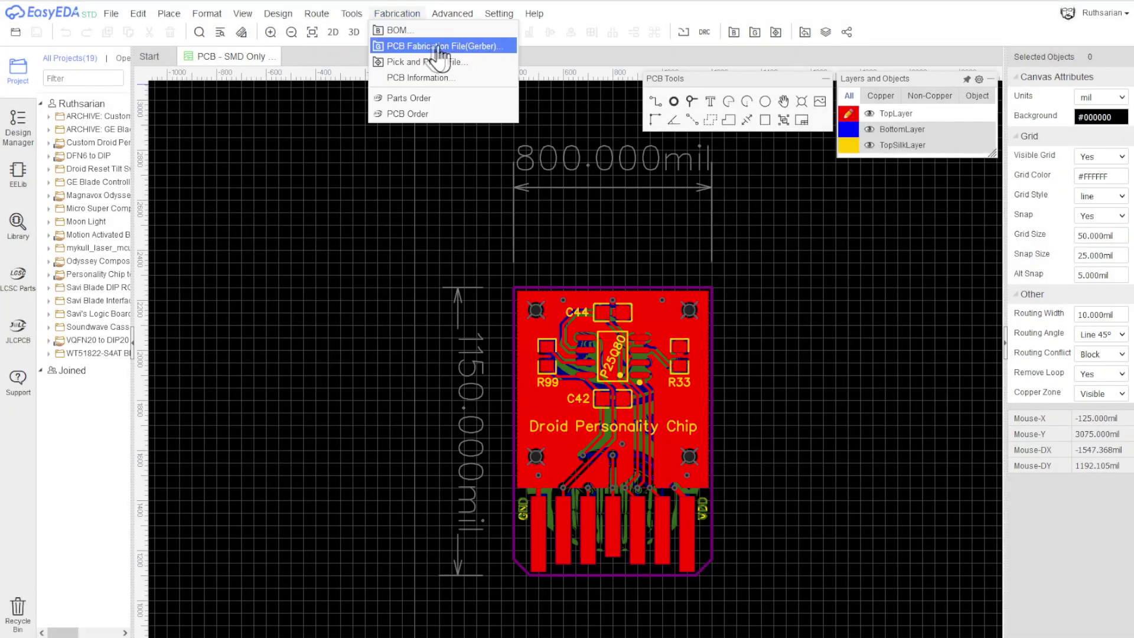
pyautogui.click(479, 50)
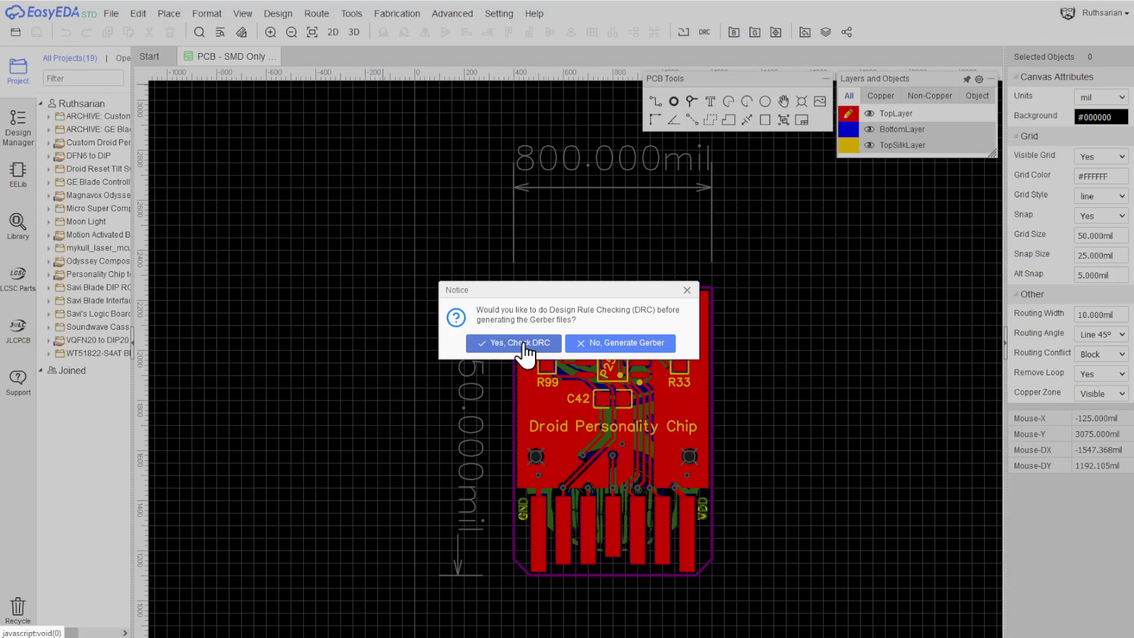
pyautogui.click(523, 345)
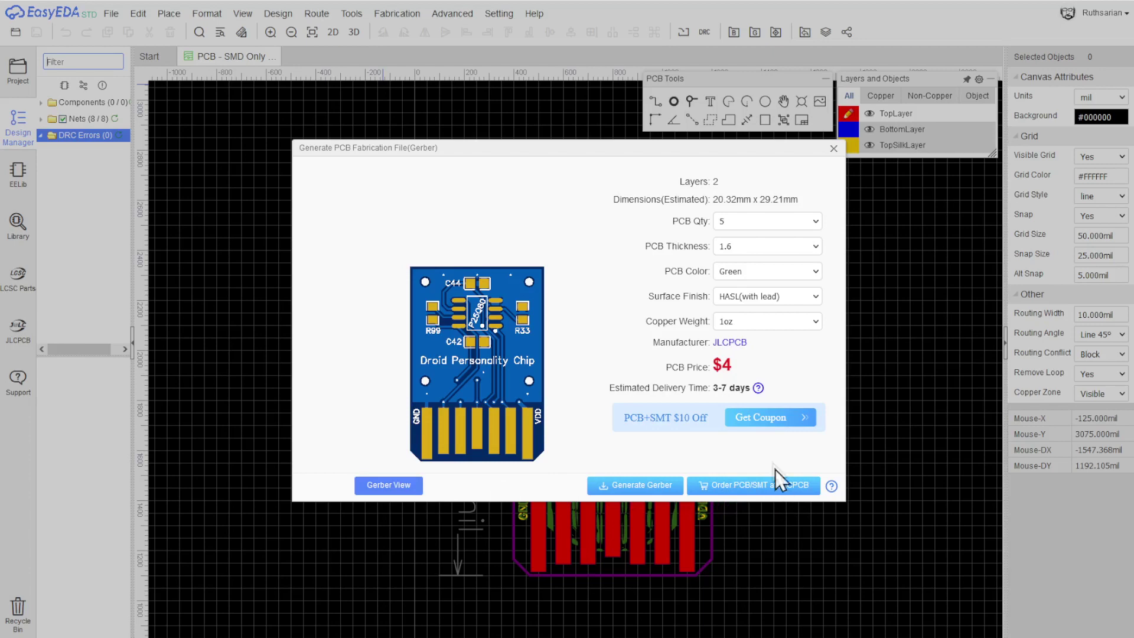
pyautogui.click(632, 479)
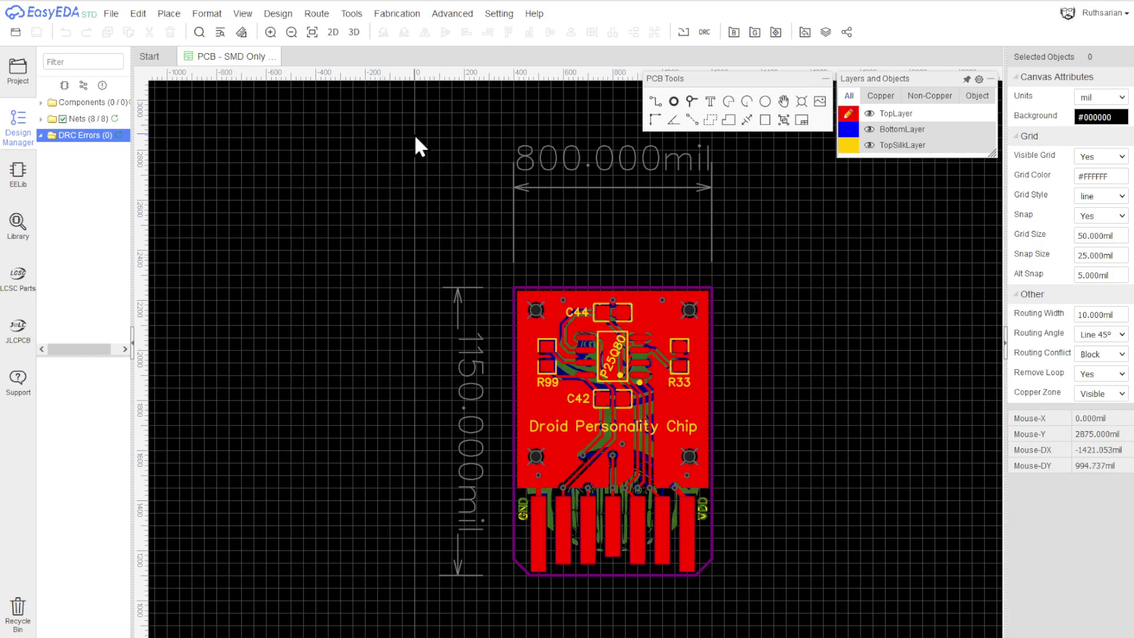
# Step: Export the pick and place file without mirrored bottom coordinates or panelized components' coordinates
pyautogui.click(390, 16)
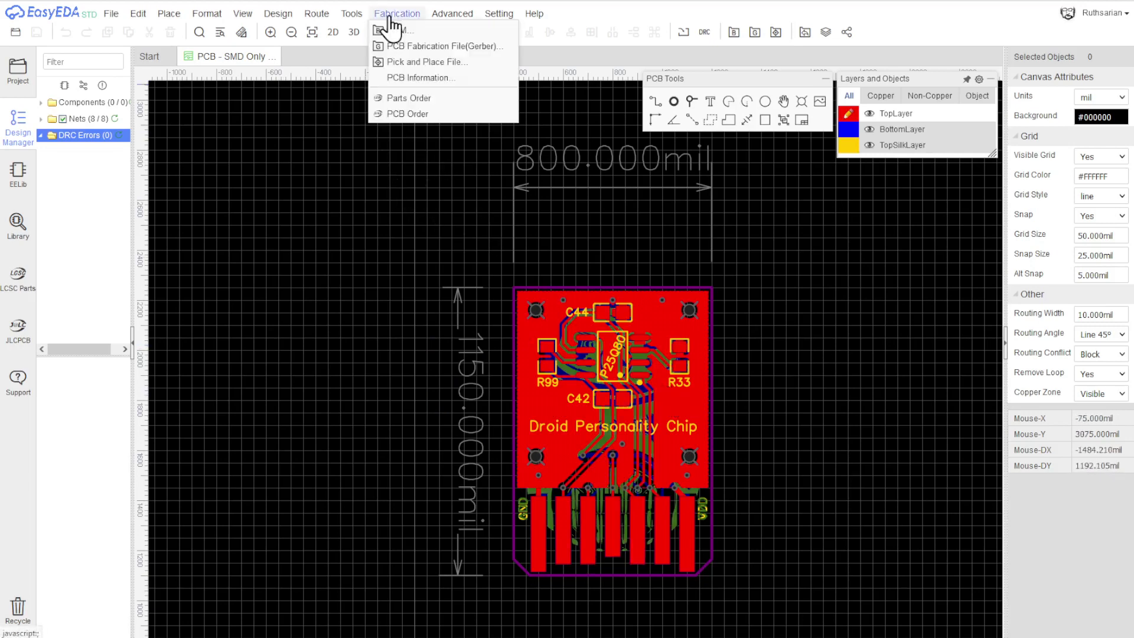
pyautogui.click(439, 63)
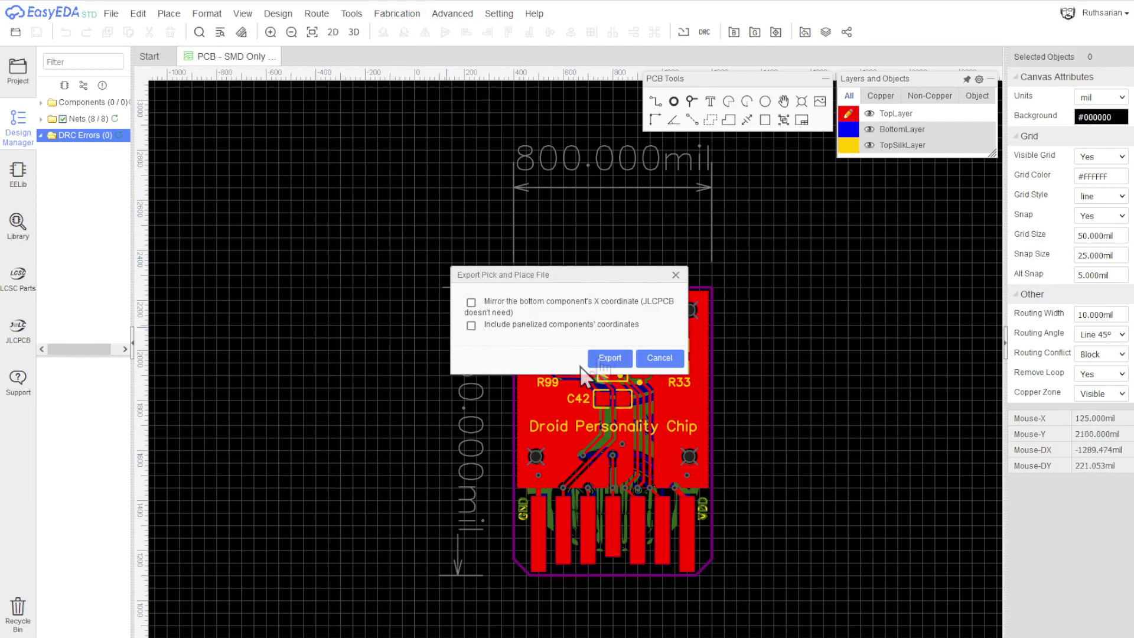
pyautogui.click(611, 358)
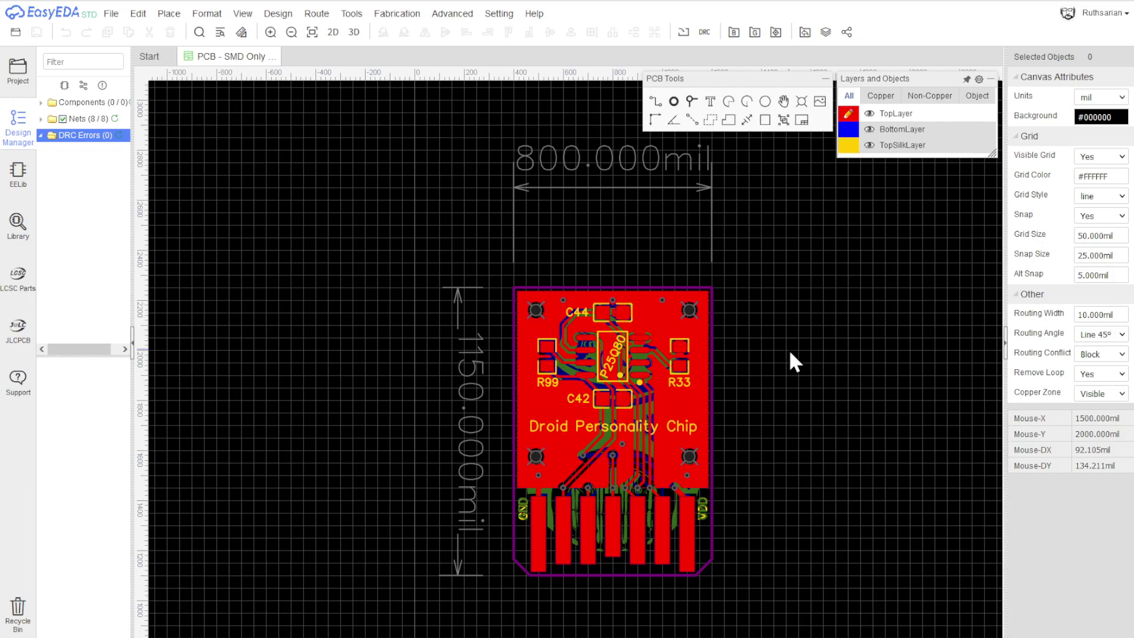
# Step: Switch to the JLCPCB website and start a new PCB order
pyautogui.click(397, 13)
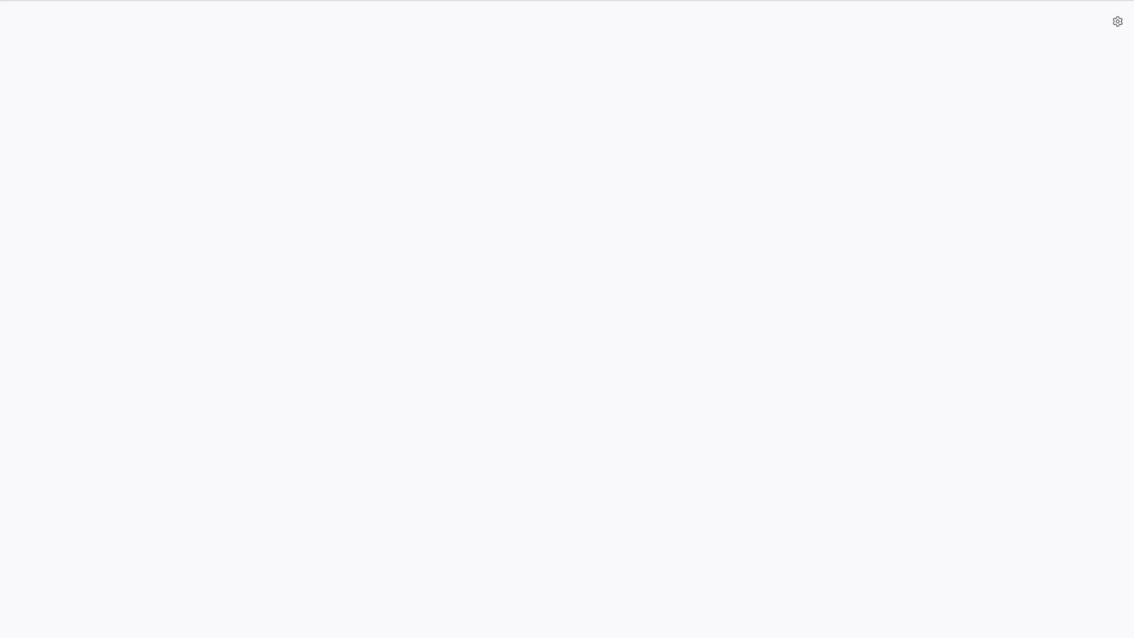
pyautogui.write('jlcpcb')
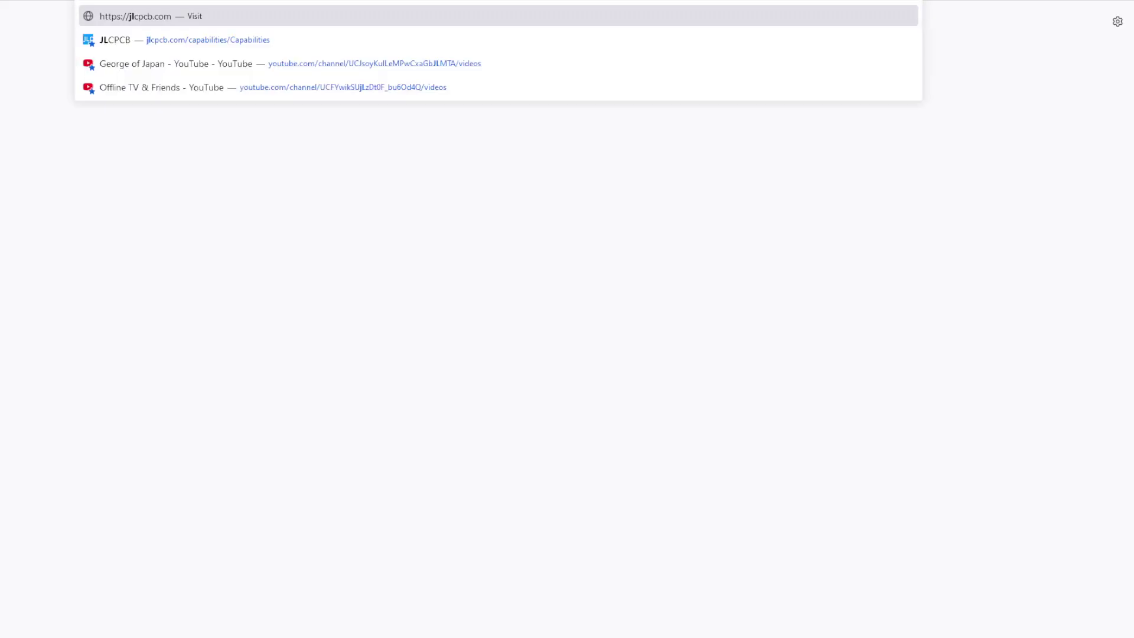
pyautogui.press('Return')
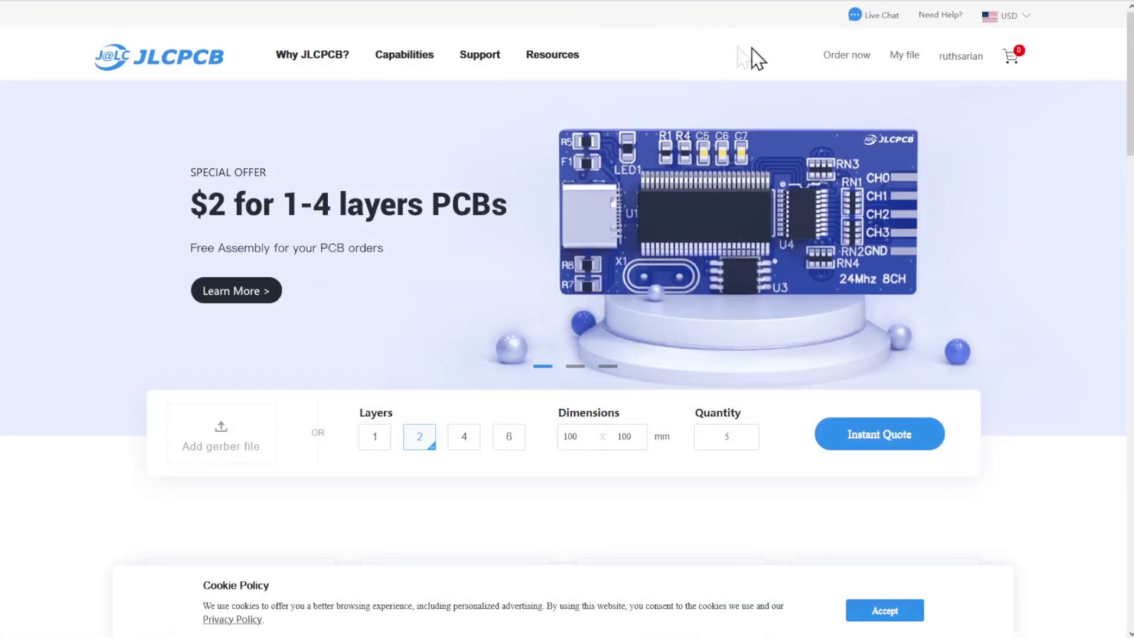
pyautogui.click(845, 58)
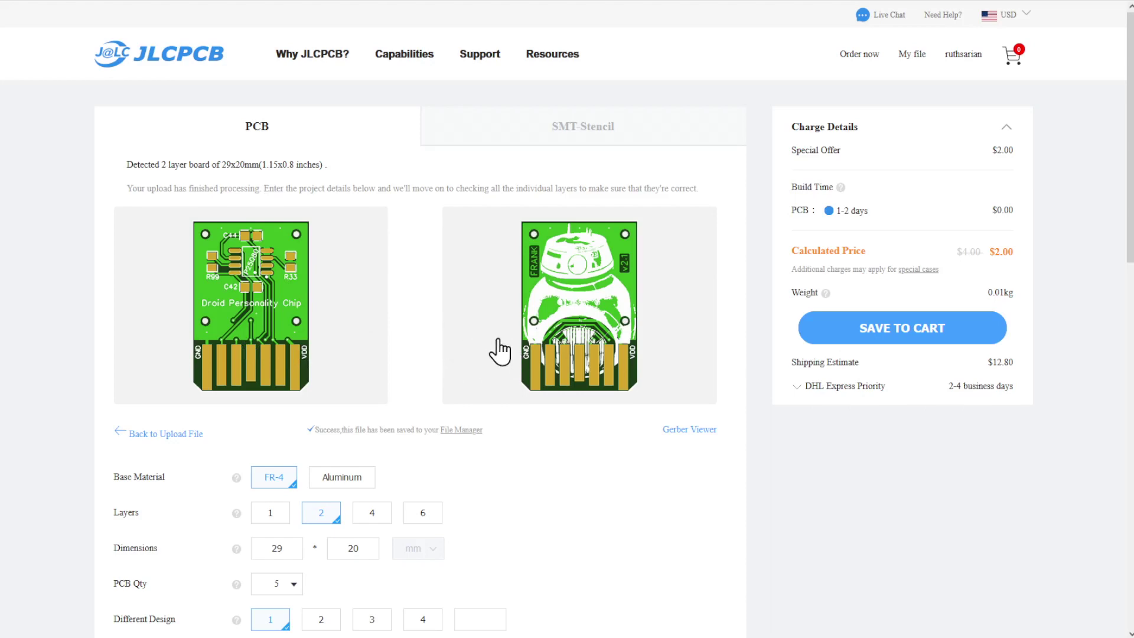
# Step: Set the PCB quantity of the order to 20
pyautogui.scroll(-3, 499, 351)
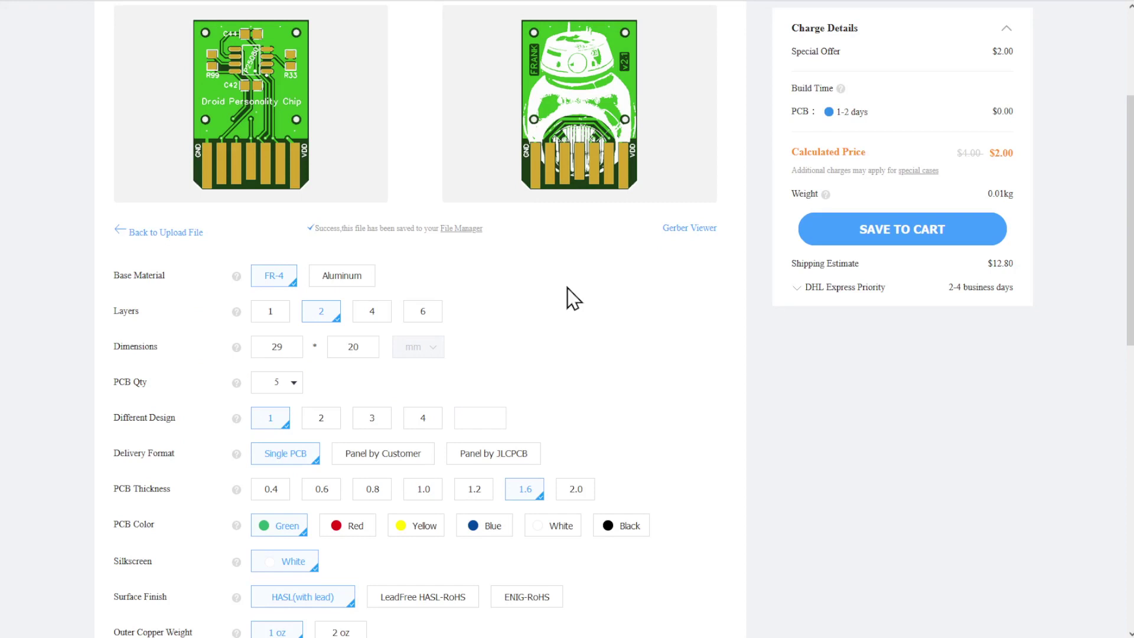
pyautogui.moveTo(112, 384); pyautogui.dragTo(147, 388)
pyautogui.click(284, 385)
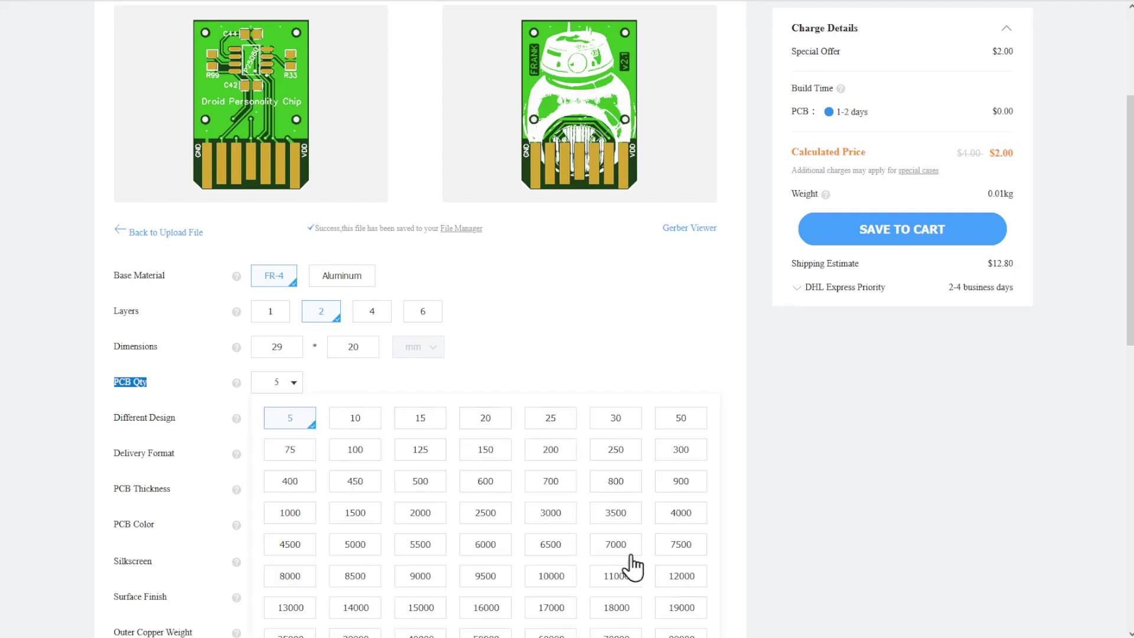
pyautogui.scroll(-1, 637, 565)
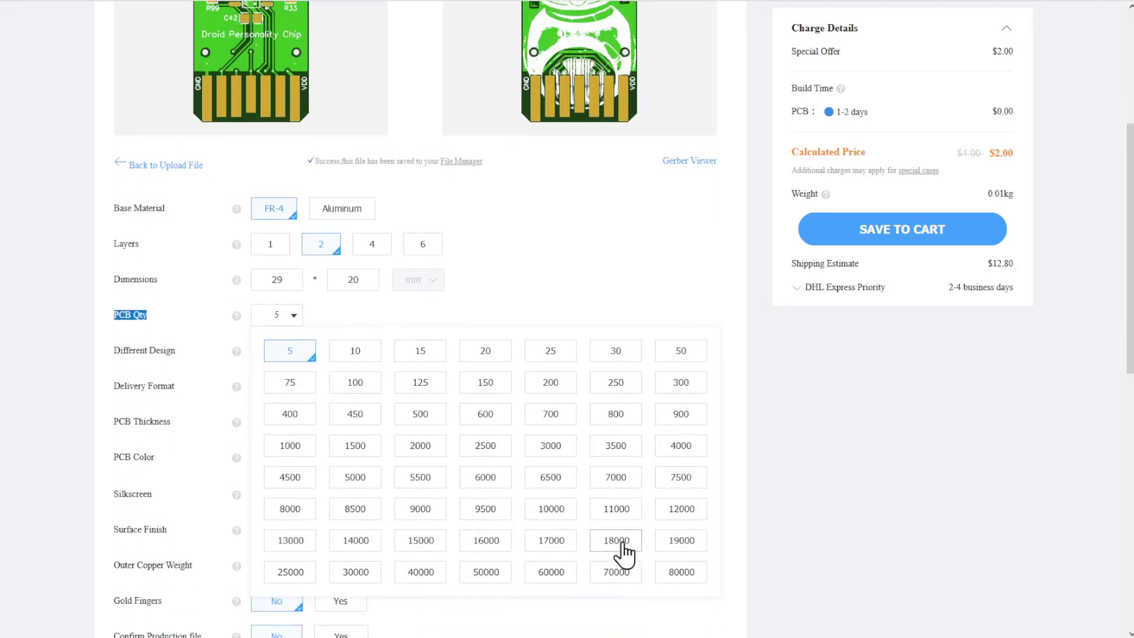
pyautogui.click(484, 354)
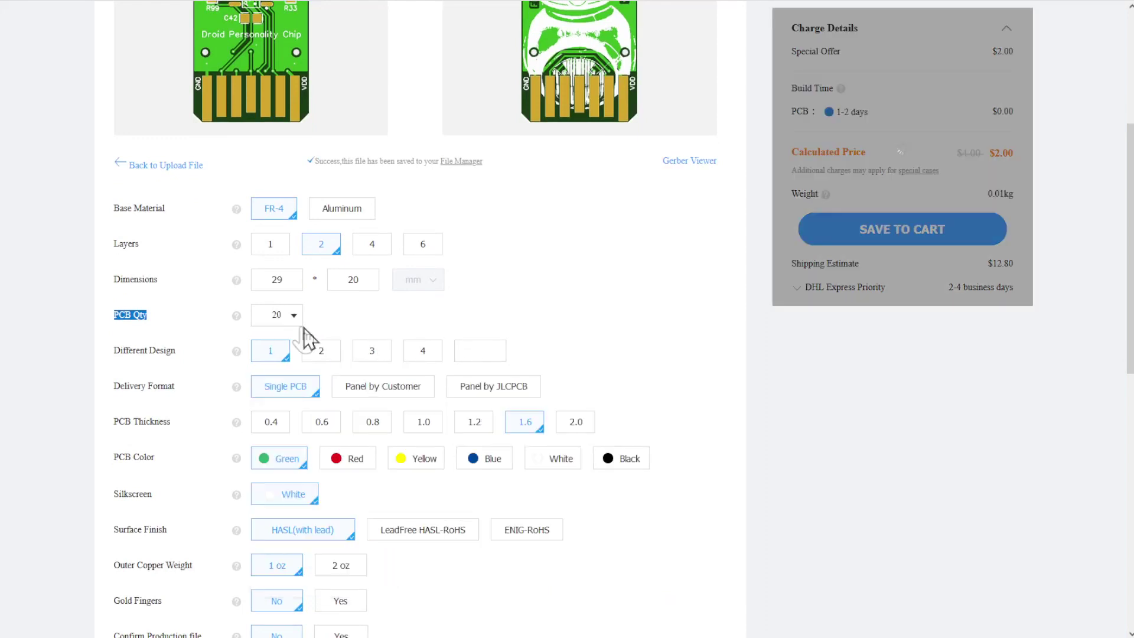
# Step: Compare the charges for 25 and 20 boards by switching the PCB quantity between them, ending on 20
pyautogui.click(285, 322)
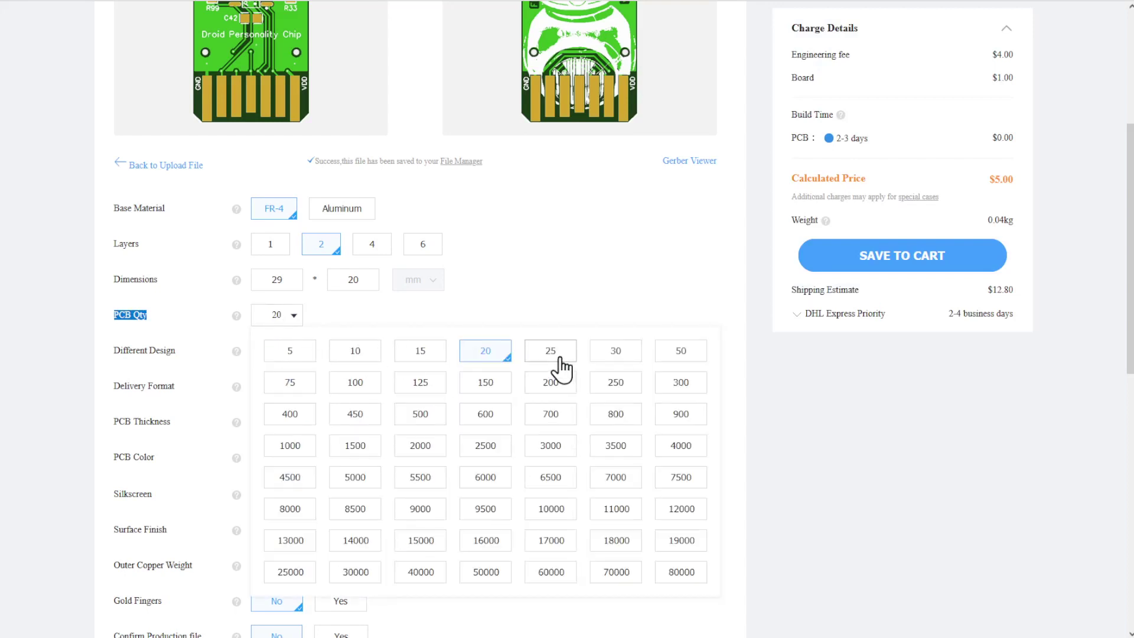
pyautogui.click(555, 357)
pyautogui.click(281, 321)
pyautogui.click(488, 357)
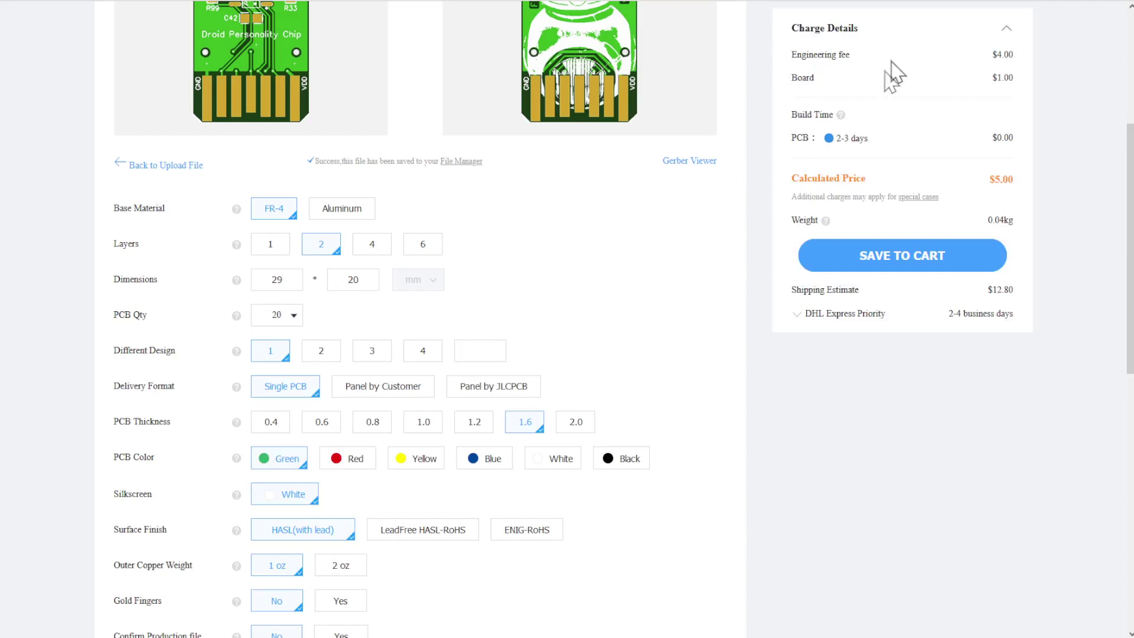
pyautogui.click(296, 319)
pyautogui.click(573, 361)
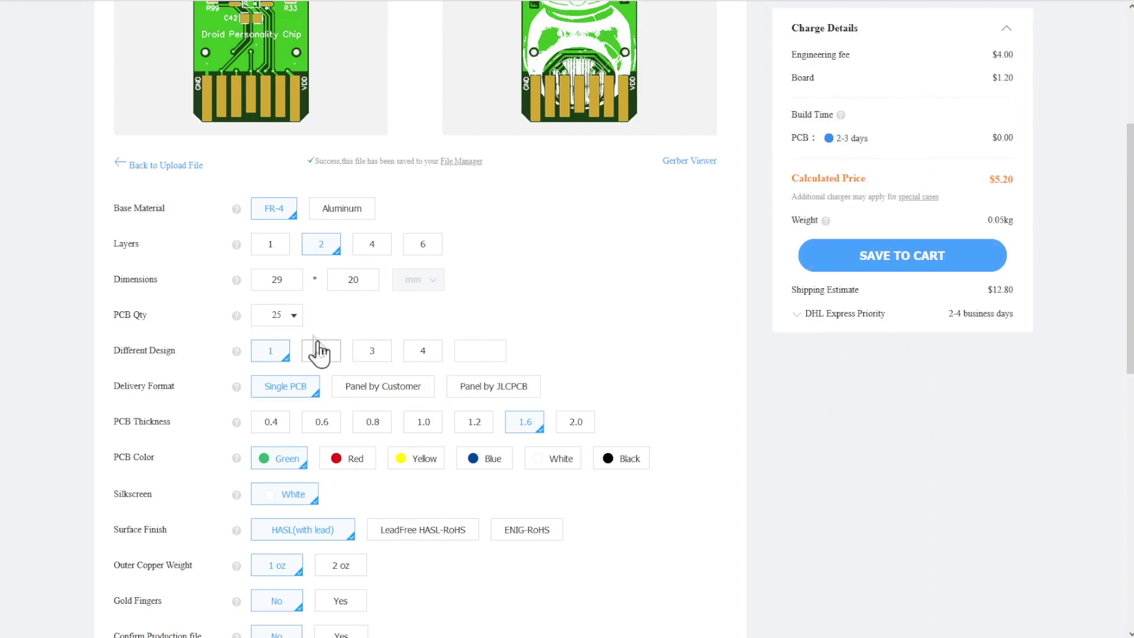
pyautogui.click(287, 318)
pyautogui.click(485, 351)
# Step: Set the PCB color to Yellow
pyautogui.scroll(-1, 602, 289)
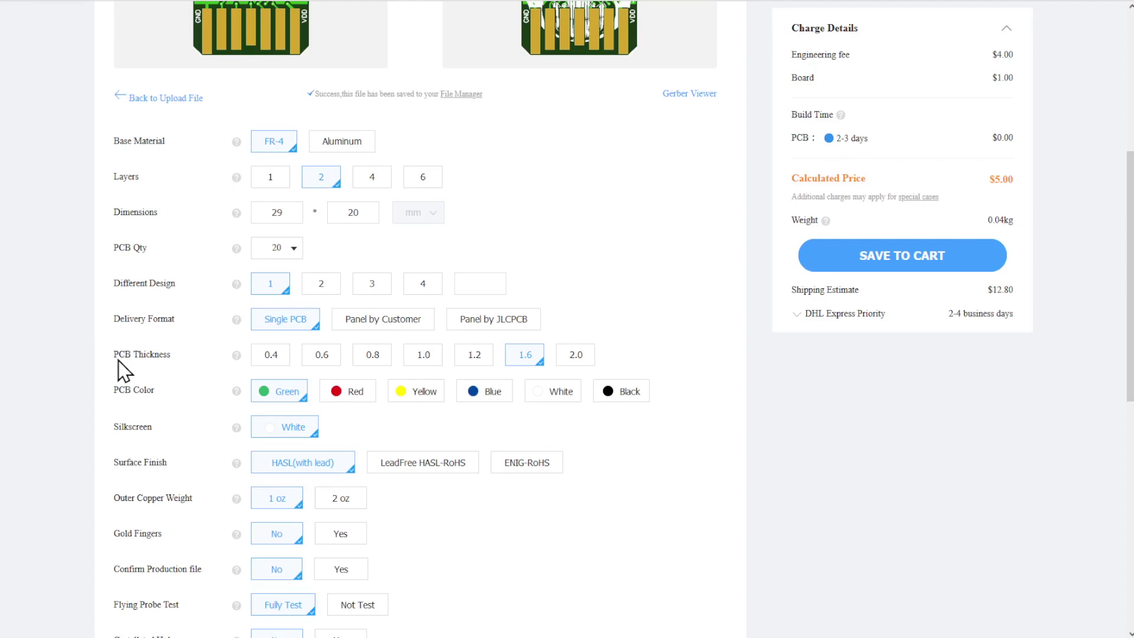
pyautogui.scroll(-1, 129, 392)
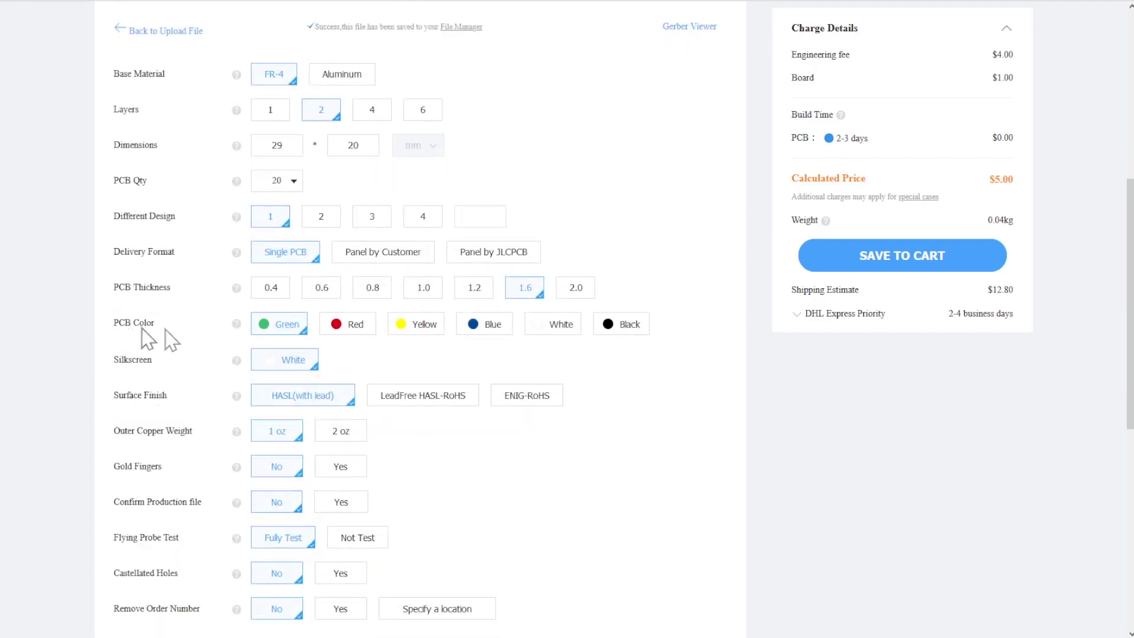
pyautogui.scroll(3, 227, 348)
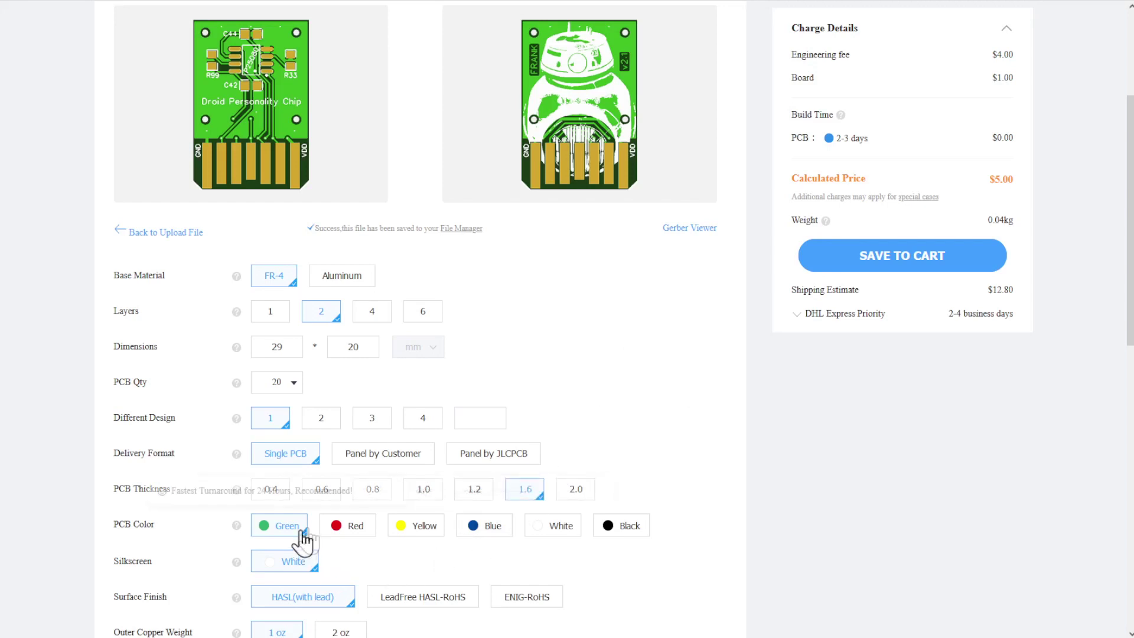
pyautogui.click(425, 531)
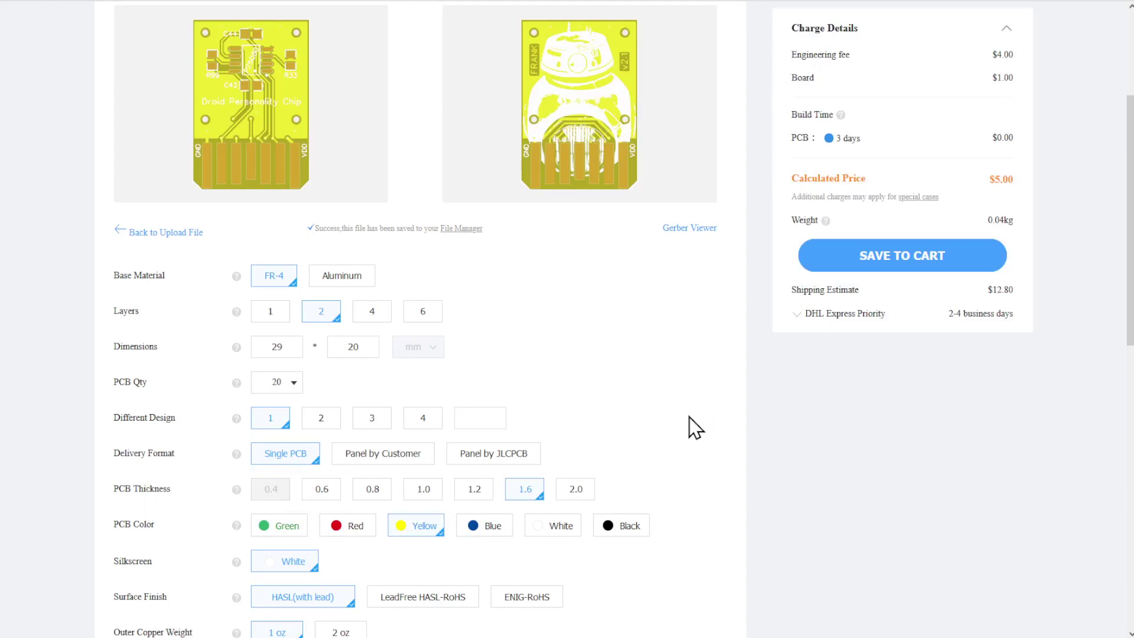
# Step: Try the ENIG-RoHS surface finish, check its surface finish charge, and return to HASL(with lead)
pyautogui.scroll(-2, 691, 422)
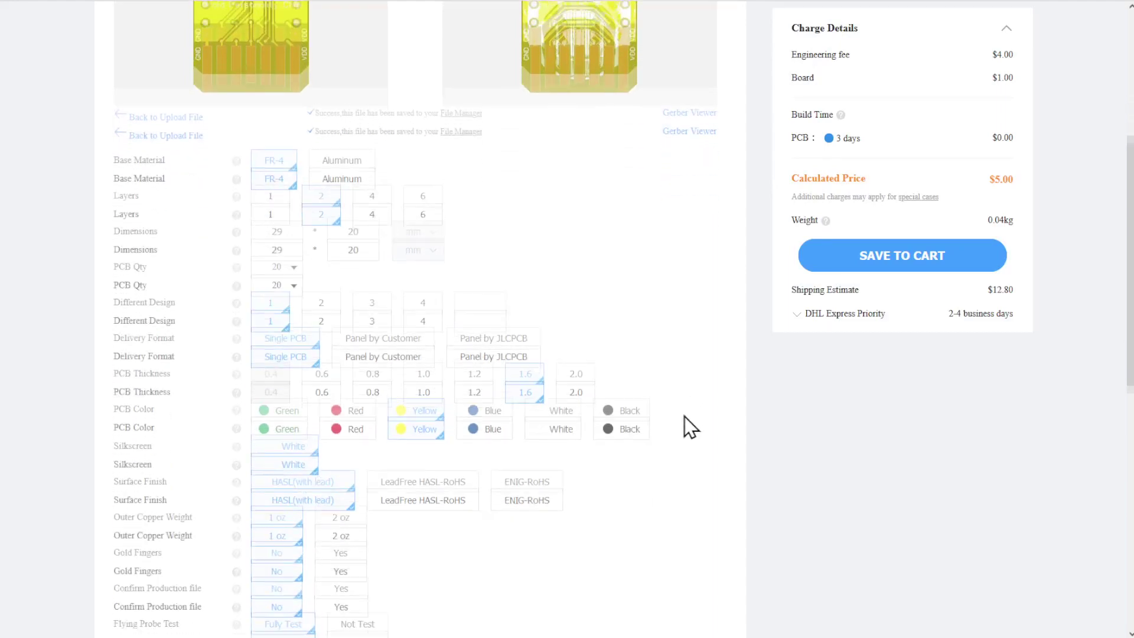
pyautogui.scroll(-1, 654, 437)
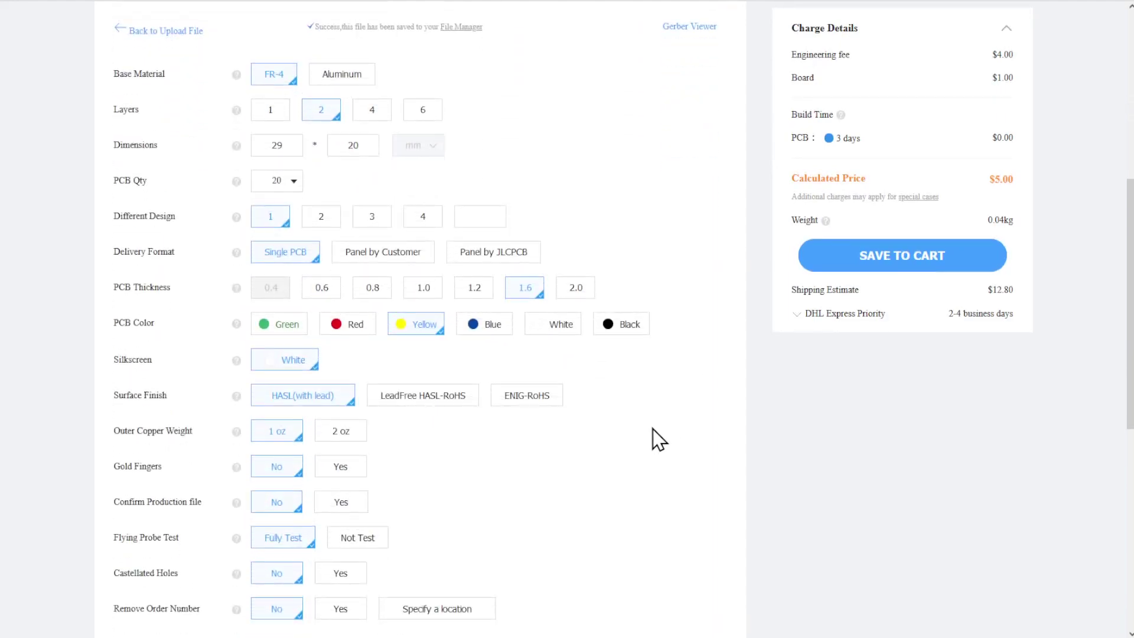
pyautogui.scroll(1, 654, 438)
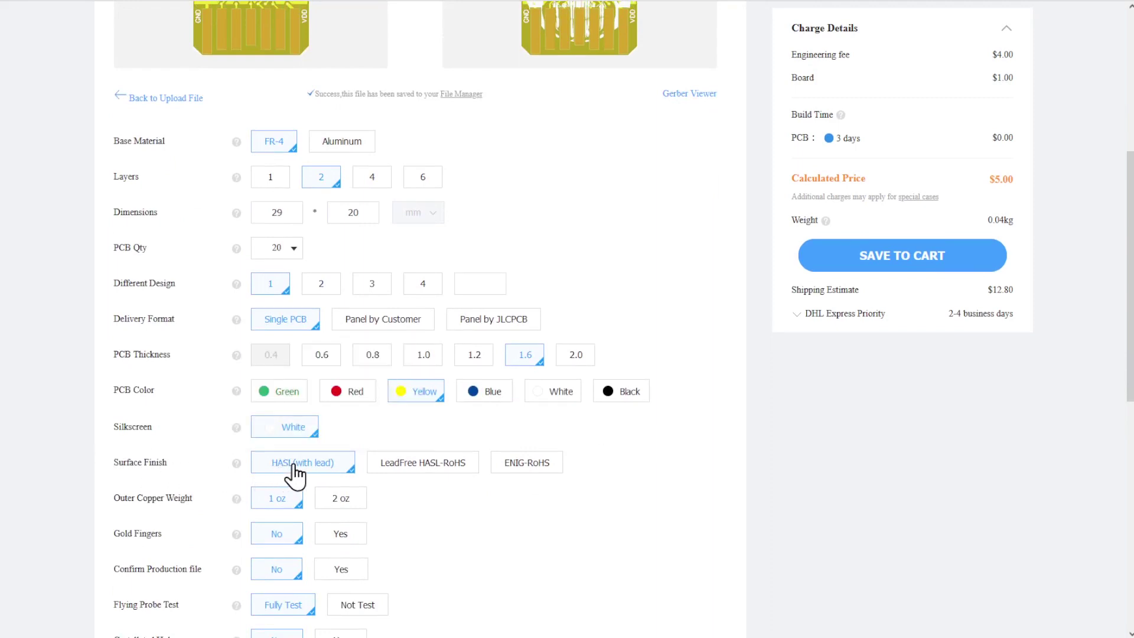
pyautogui.scroll(1, 683, 439)
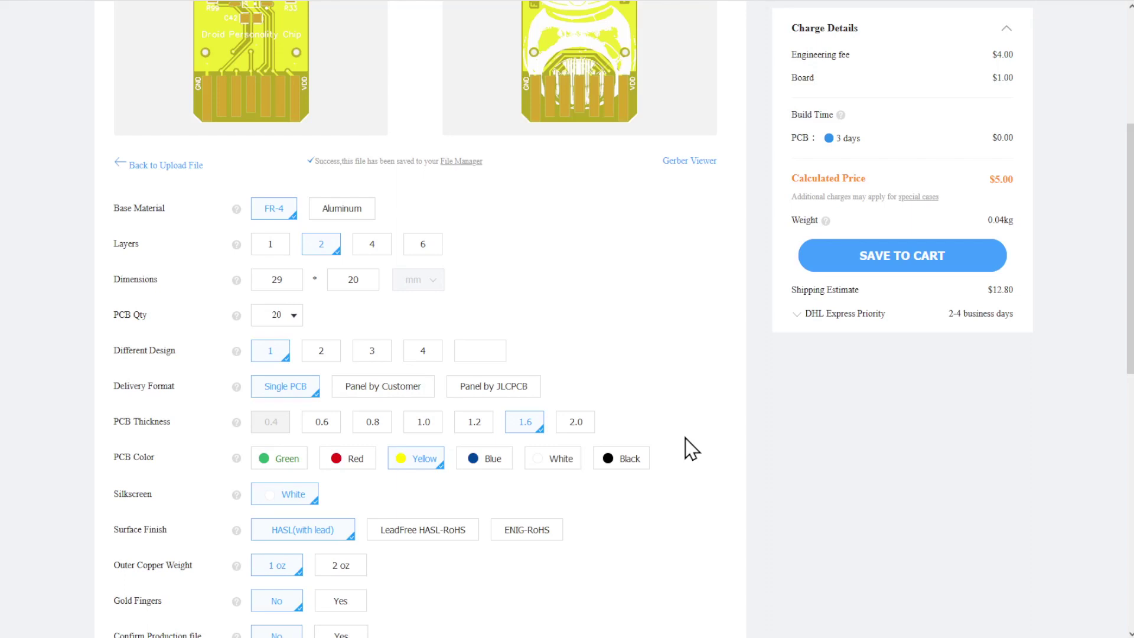
pyautogui.click(527, 538)
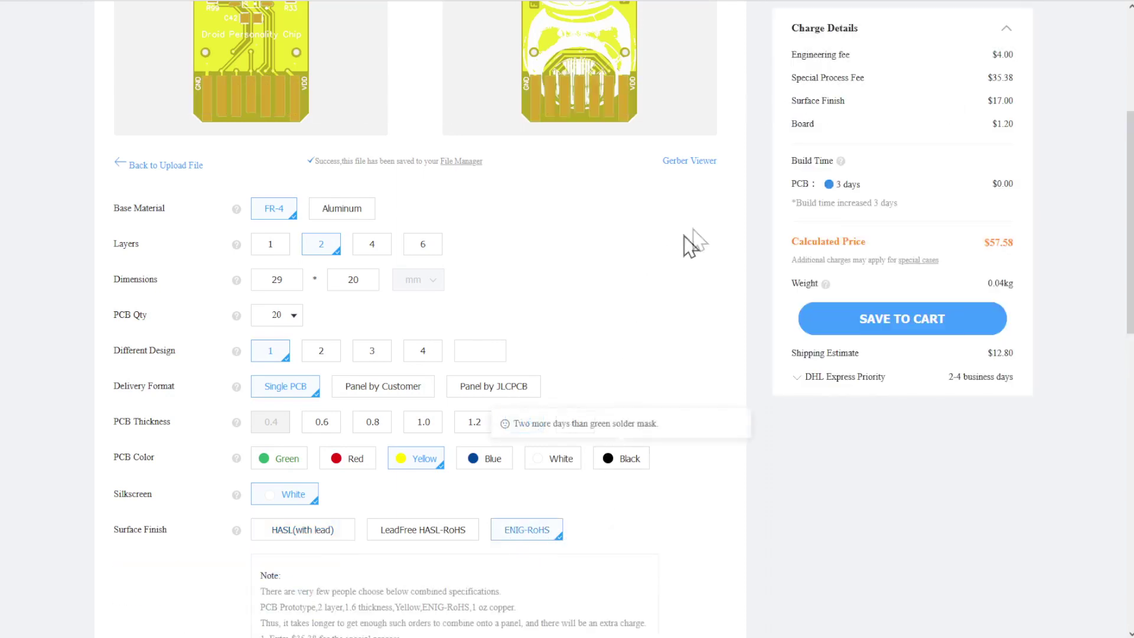
pyautogui.doubleClick(992, 101)
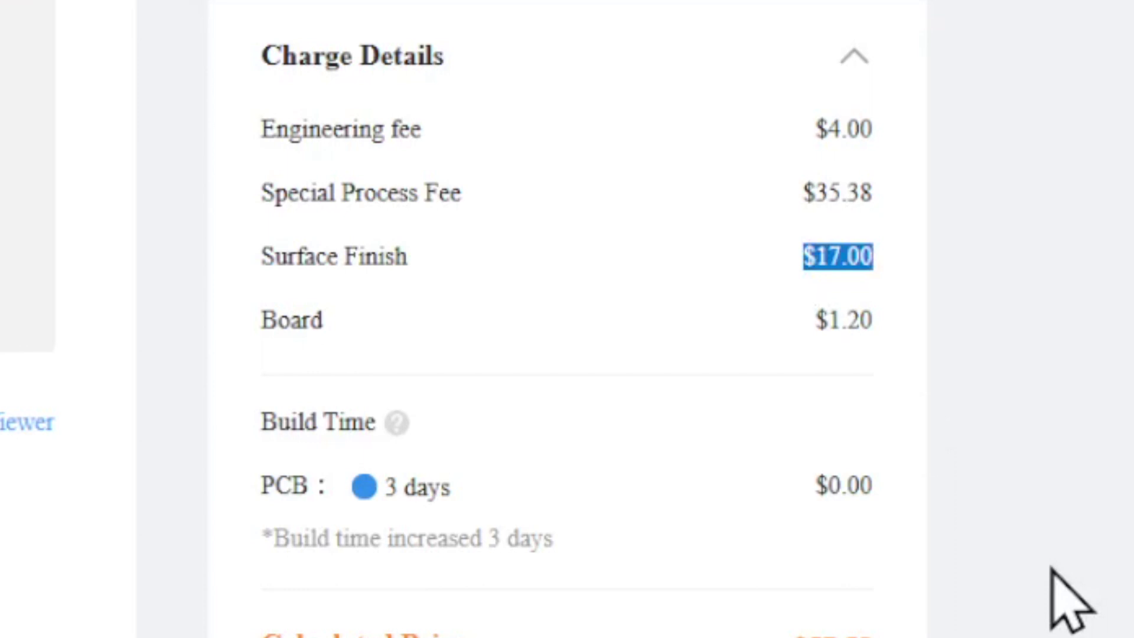
pyautogui.click(1051, 569)
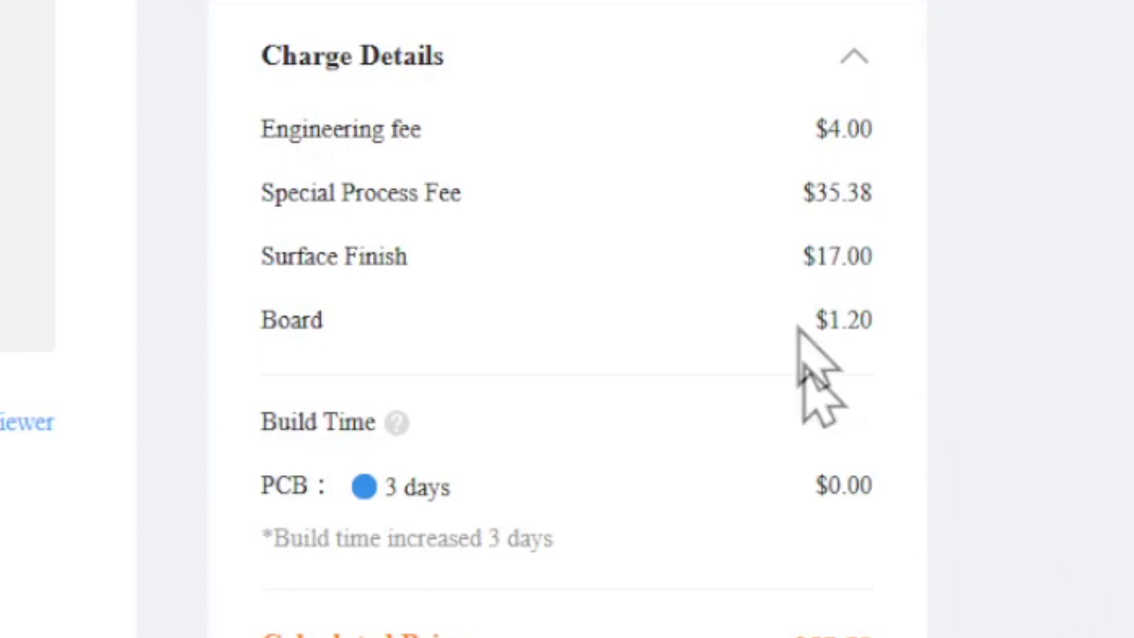
pyautogui.doubleClick(828, 256)
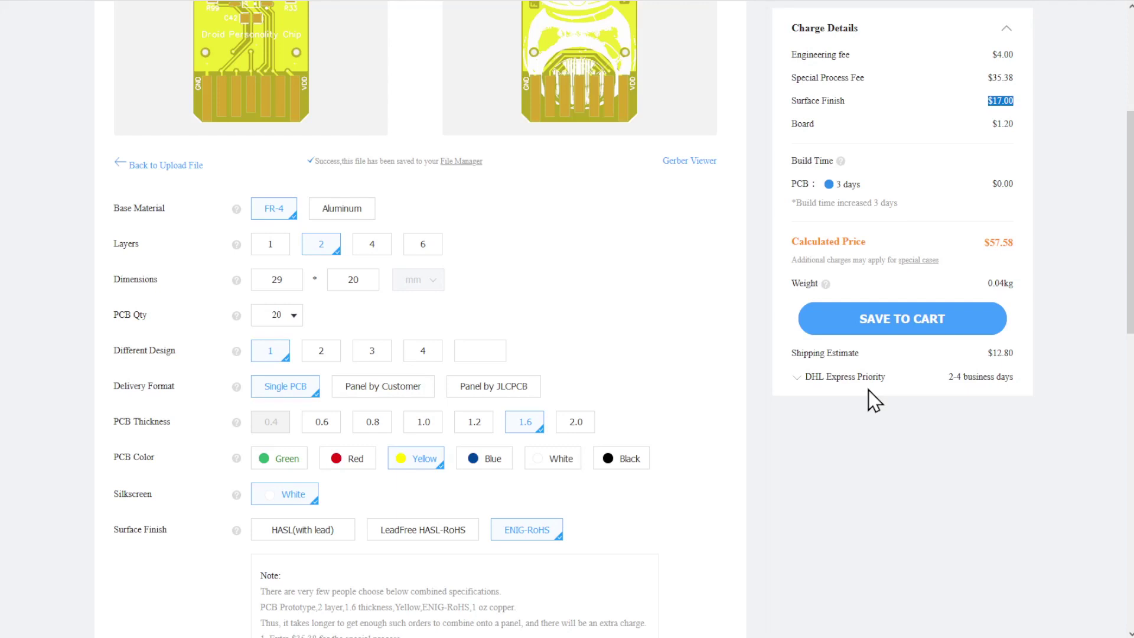
pyautogui.click(304, 534)
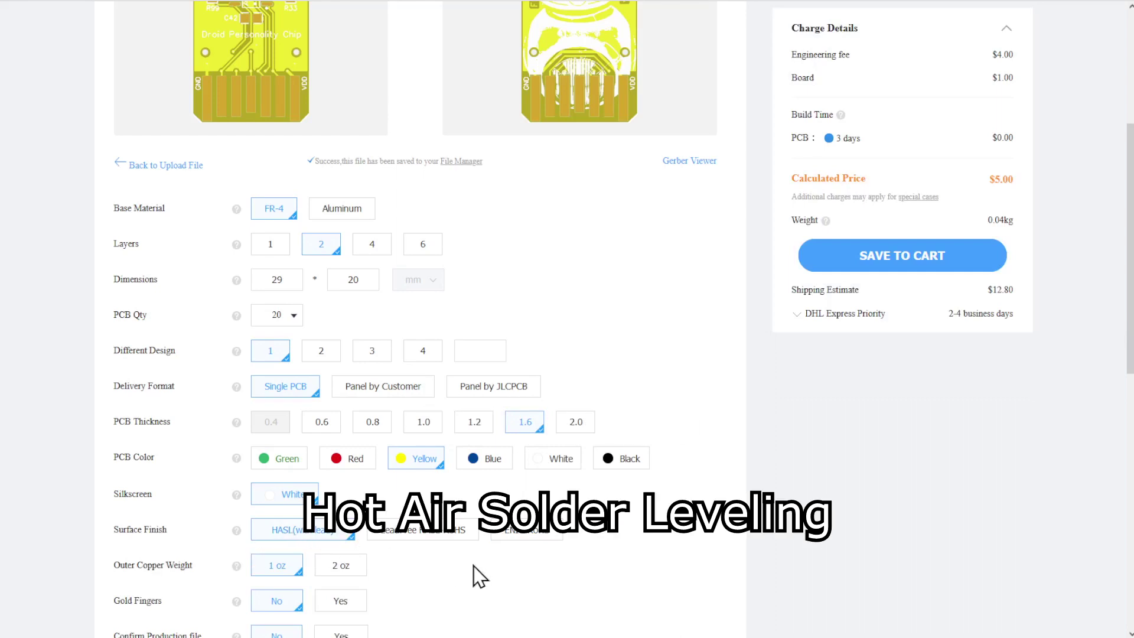
# Step: Select ENIG-RoHS again to read the note on the special process charge, and restore the HASL(with lead) finish
pyautogui.scroll(-2, 474, 566)
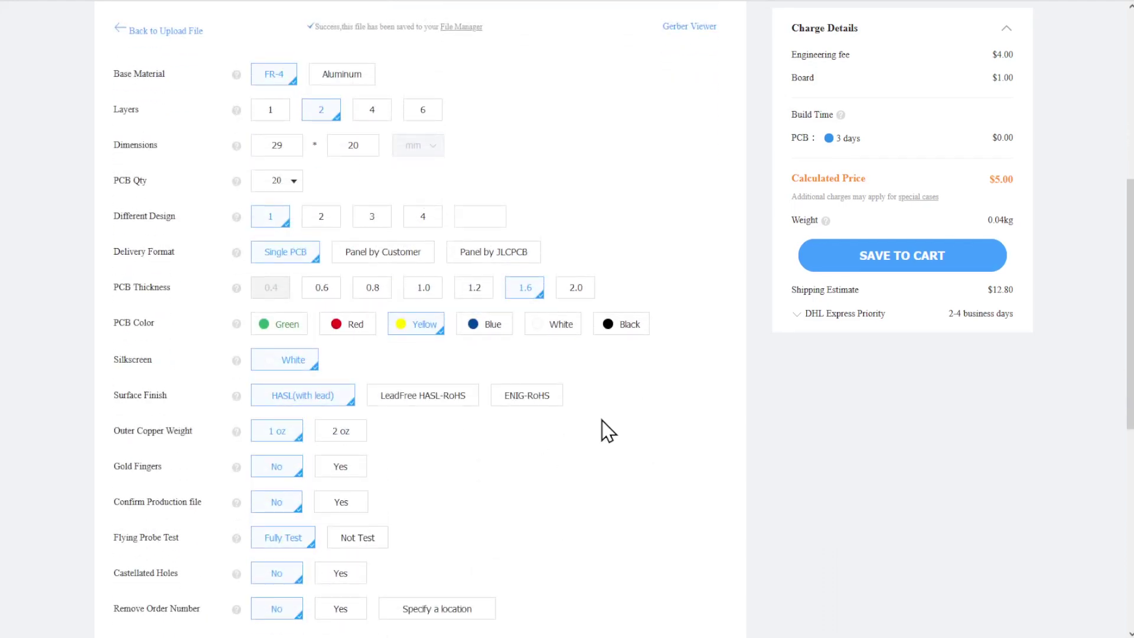
pyautogui.scroll(1, 612, 434)
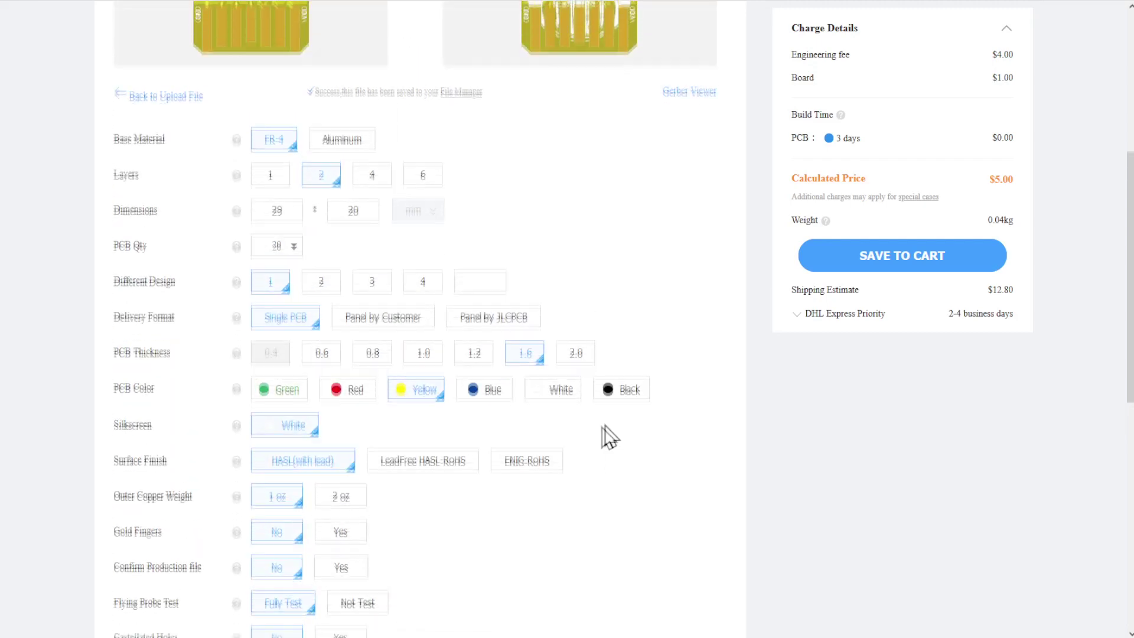
pyautogui.click(544, 466)
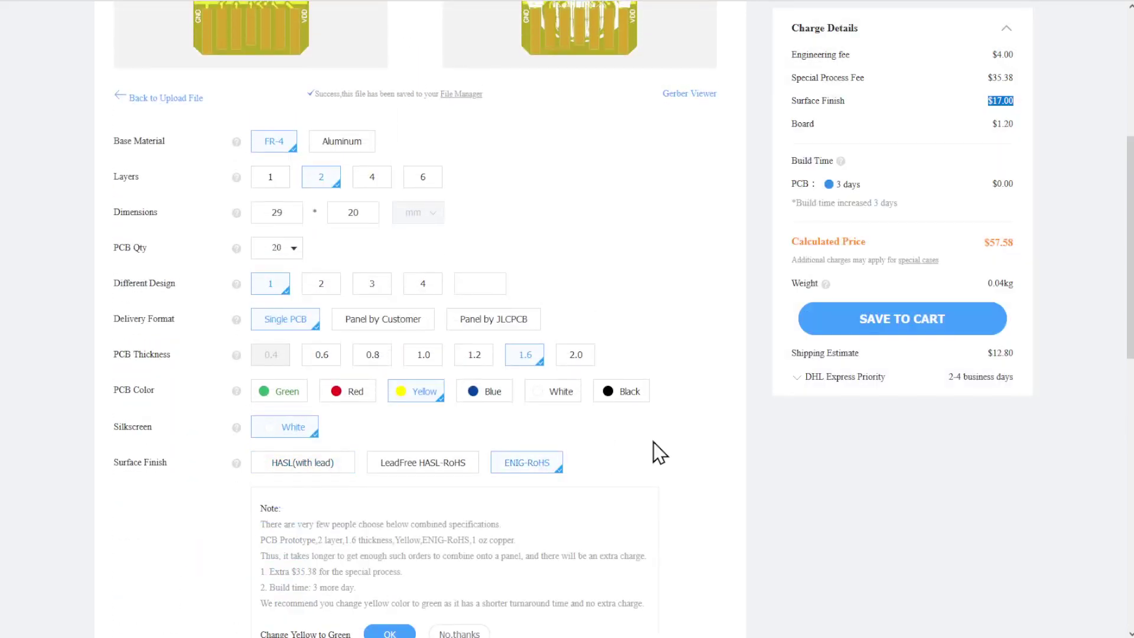
pyautogui.scroll(-2, 714, 315)
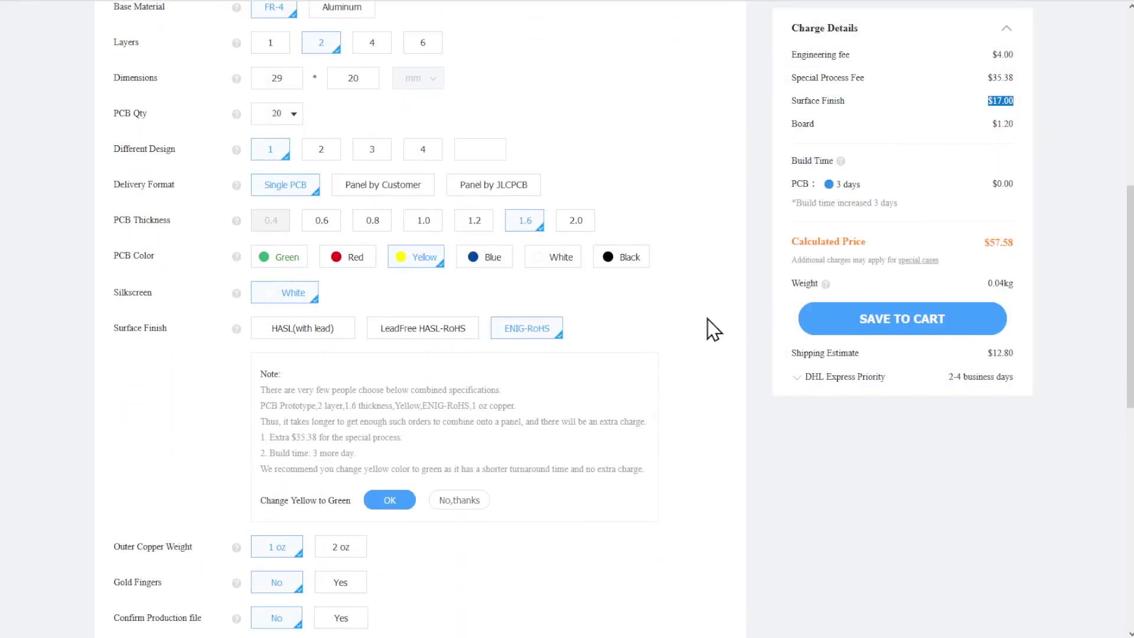
pyautogui.scroll(-1, 699, 322)
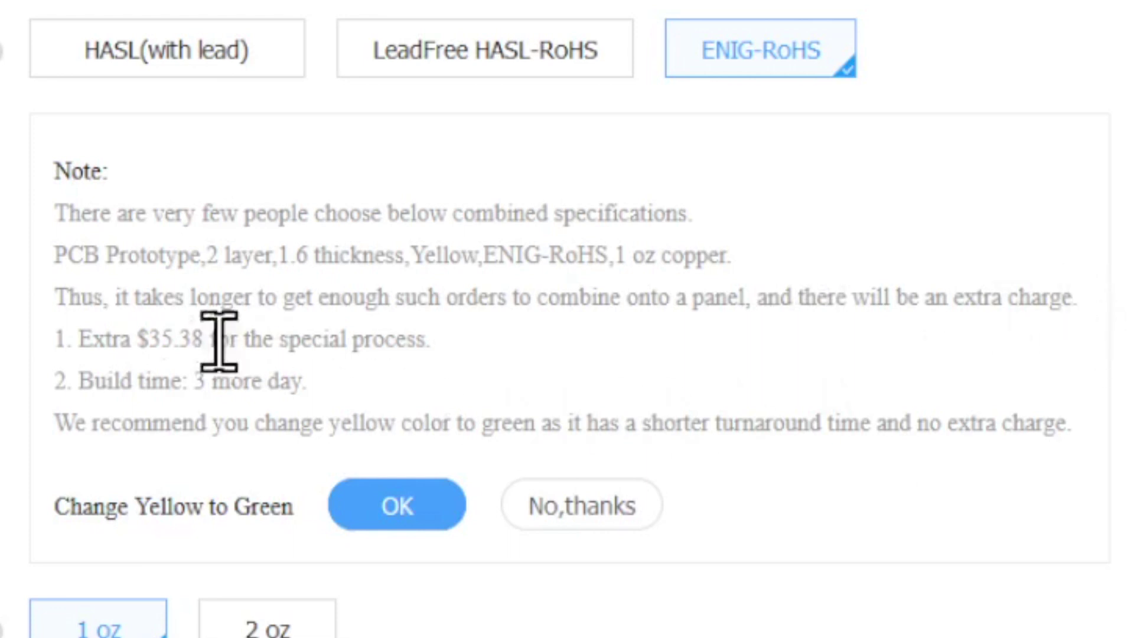
pyautogui.moveTo(79, 339); pyautogui.dragTo(208, 339)
pyautogui.moveTo(486, 336); pyautogui.dragTo(56, 213)
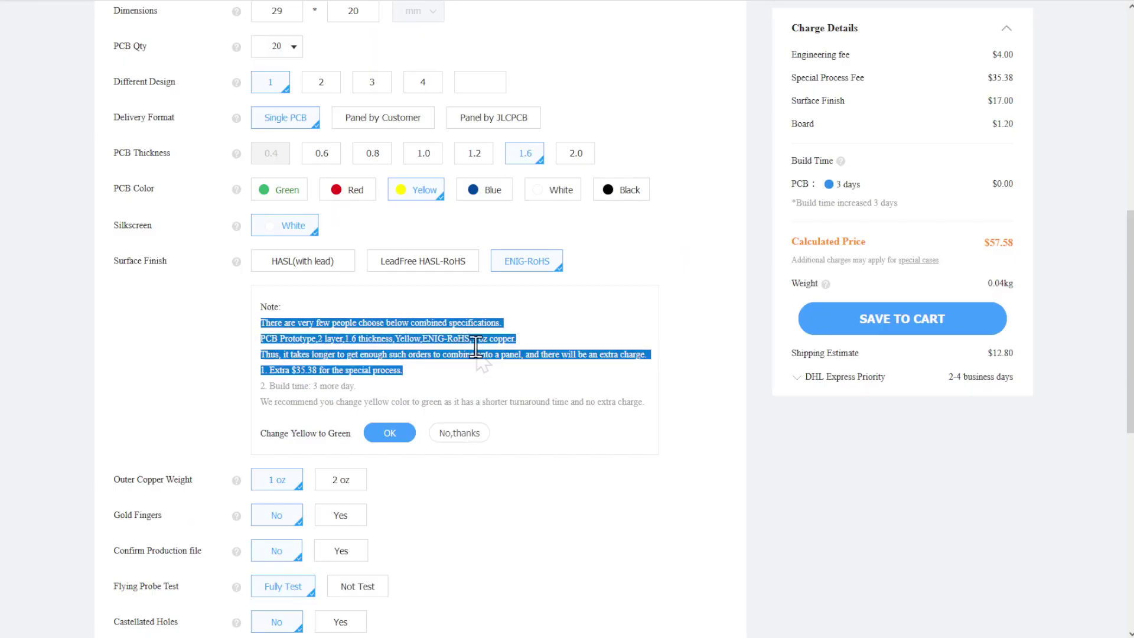
pyautogui.scroll(1, 502, 354)
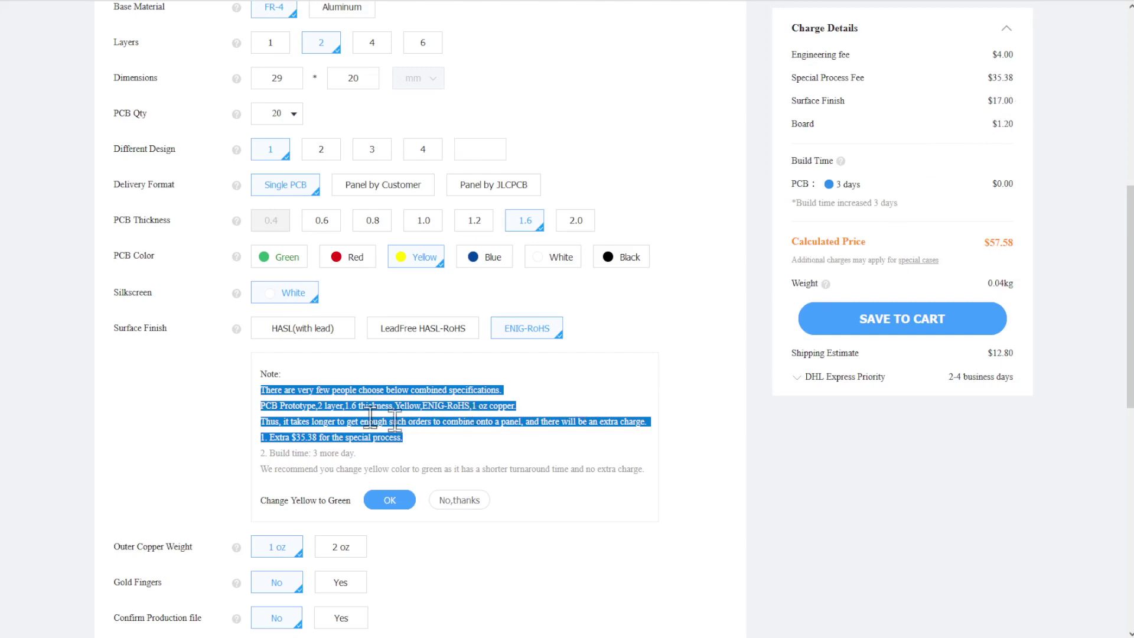
pyautogui.click(331, 408)
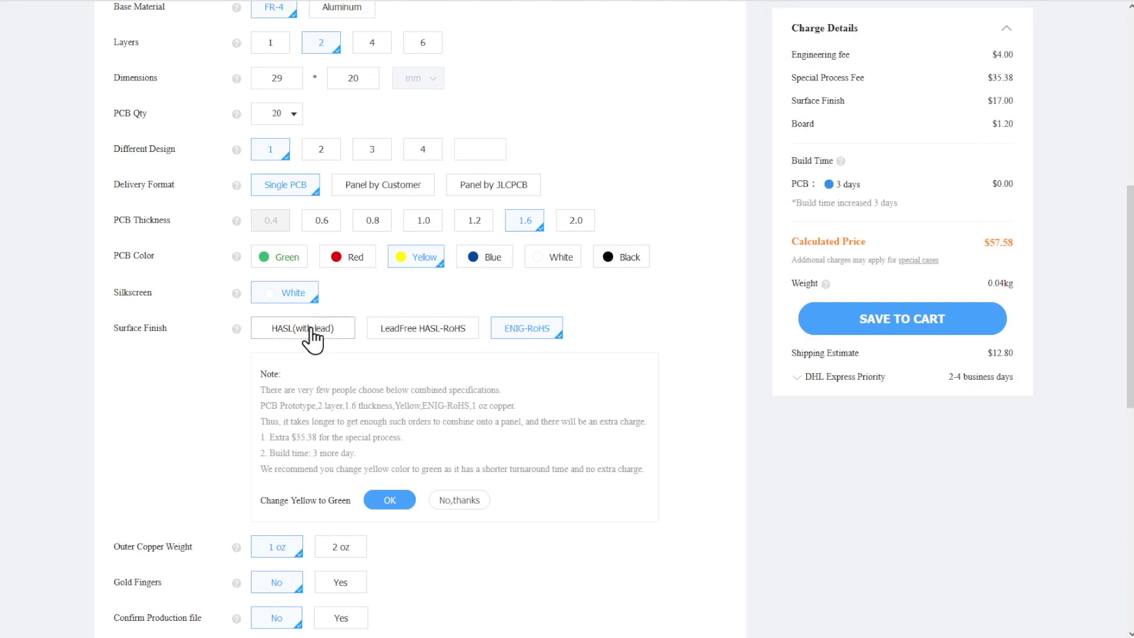
pyautogui.click(310, 330)
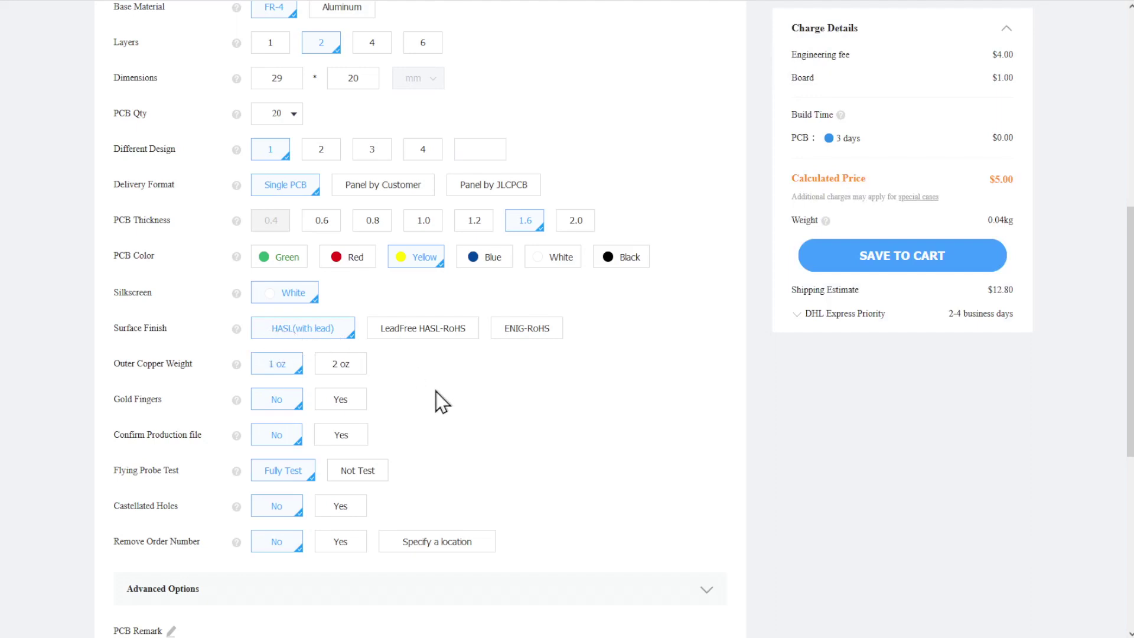
# Step: Check the board preview's edge connector and open the detailed explanation of the Gold Fingers option
pyautogui.moveTo(119, 400); pyautogui.dragTo(146, 404)
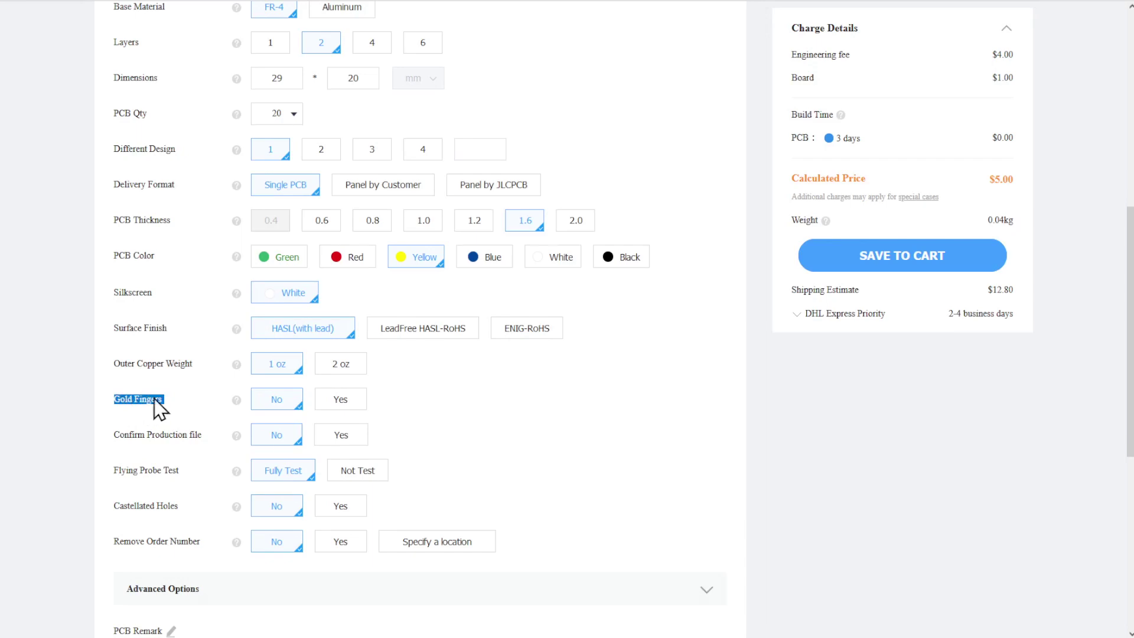
pyautogui.scroll(8, 151, 408)
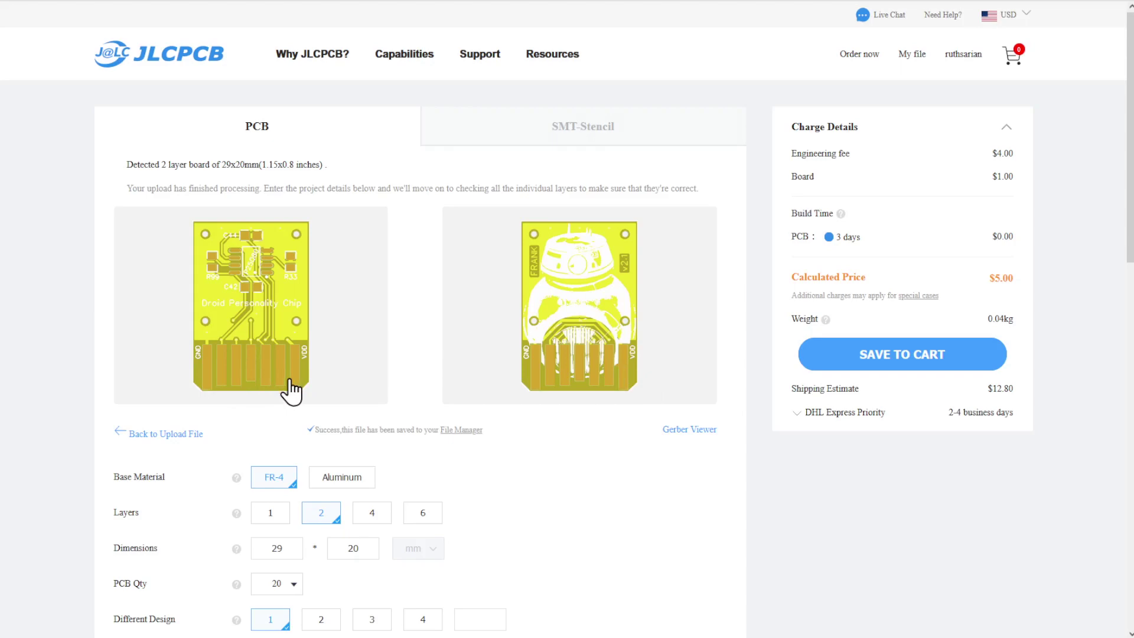
pyautogui.scroll(-3, 291, 389)
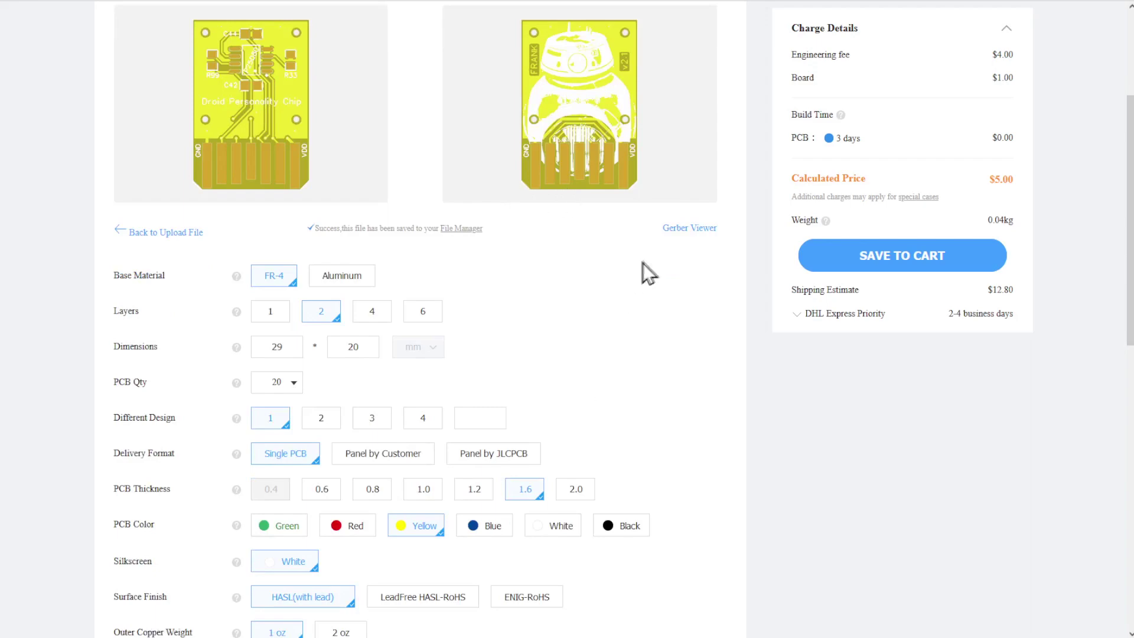
pyautogui.scroll(-4, 577, 279)
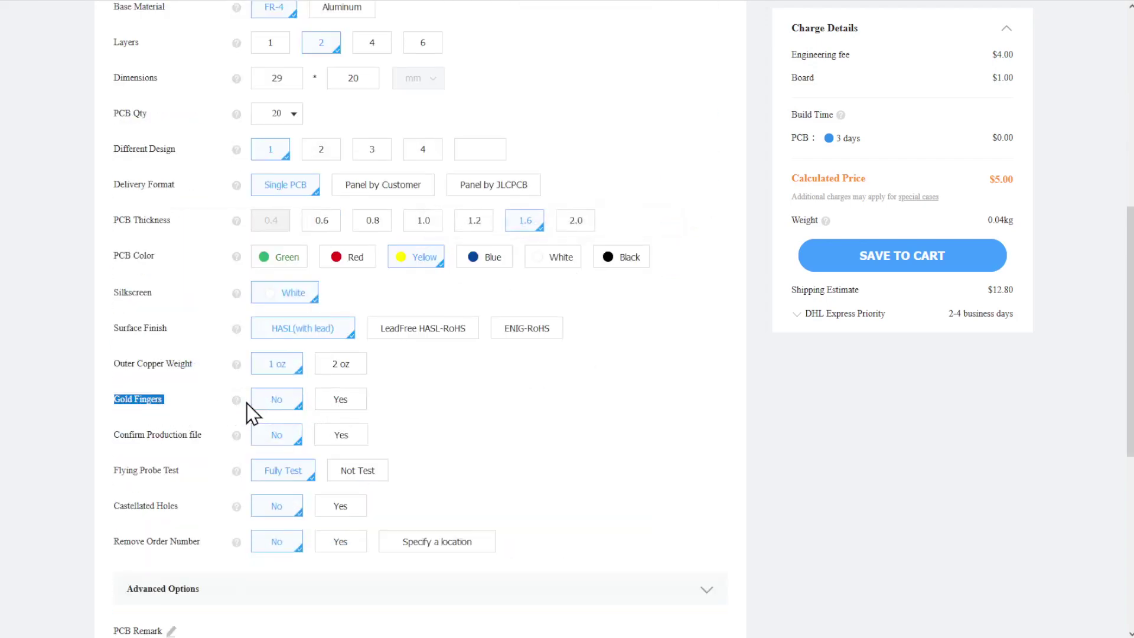
pyautogui.moveTo(239, 403)
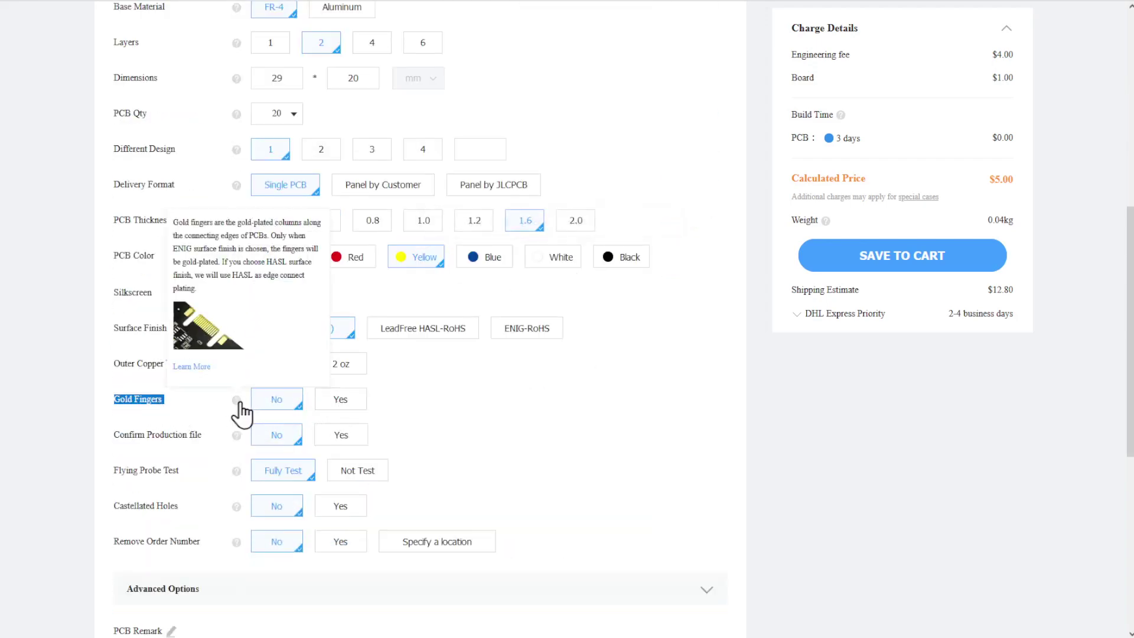
pyautogui.click(191, 367)
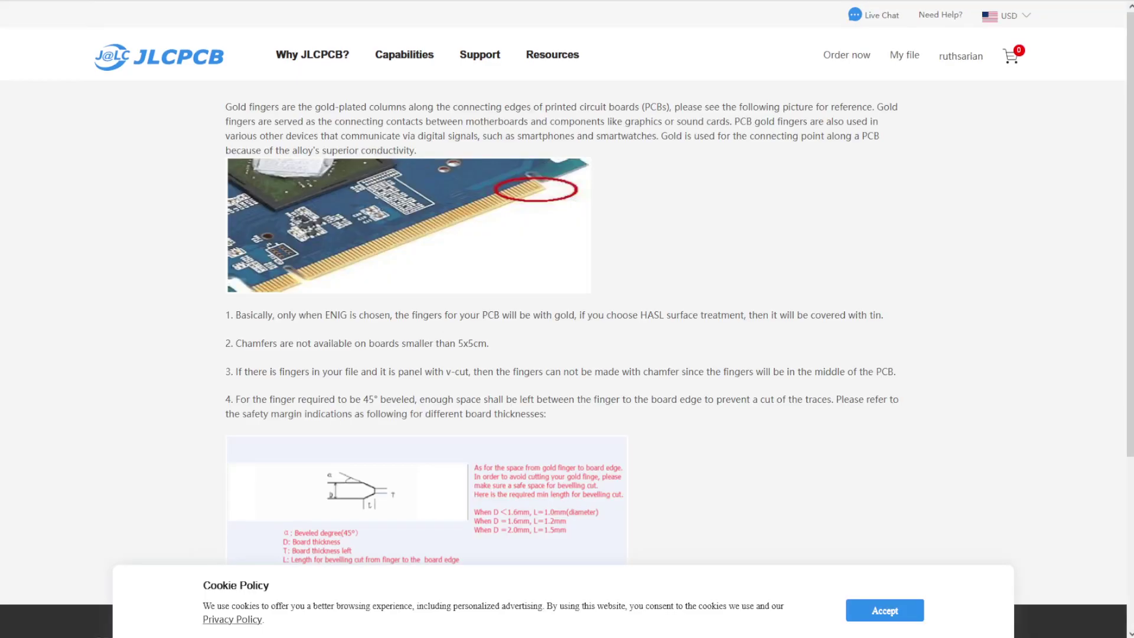
# Step: Read the Gold Fingers page's note on the minimum board size for chamfers
pyautogui.doubleClick(257, 343)
pyautogui.moveTo(257, 343); pyautogui.dragTo(281, 343)
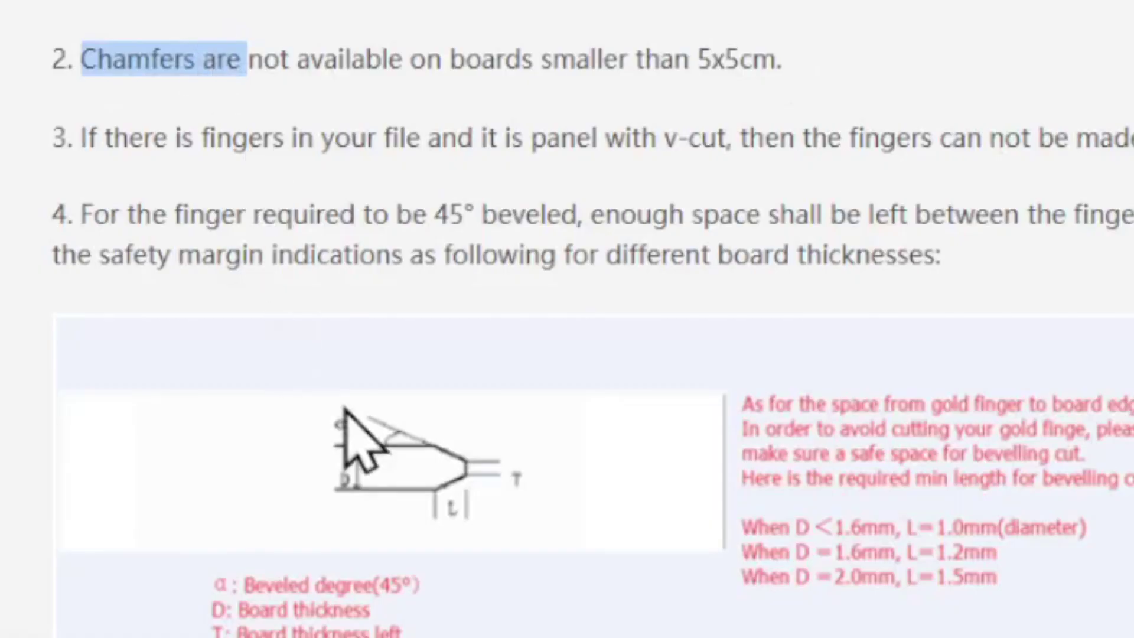
pyautogui.moveTo(213, 59); pyautogui.dragTo(716, 65)
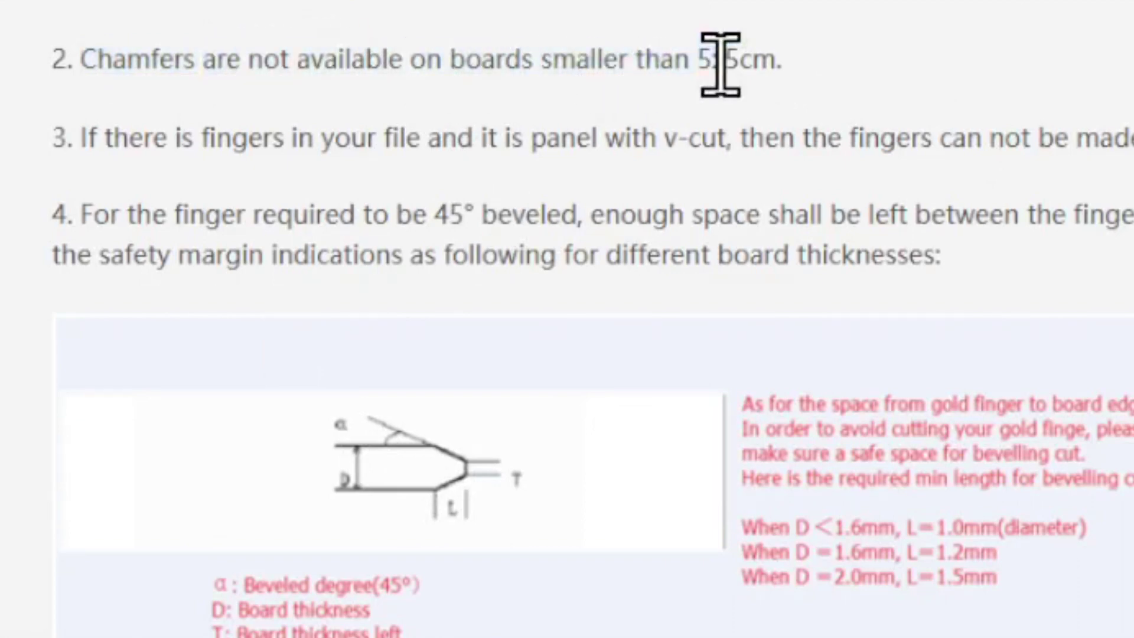
pyautogui.doubleClick(719, 59)
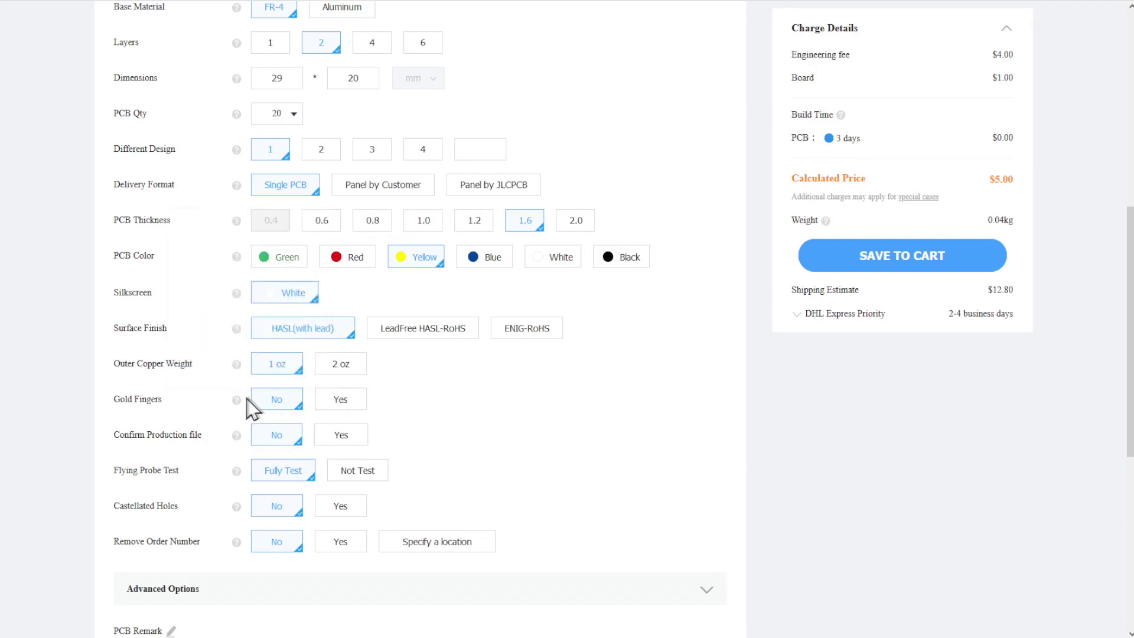
# Step: Recheck the Gold Fingers help text, try the ENIG-RoHS surface finish once more, and restore HASL(with lead)
pyautogui.moveTo(239, 408)
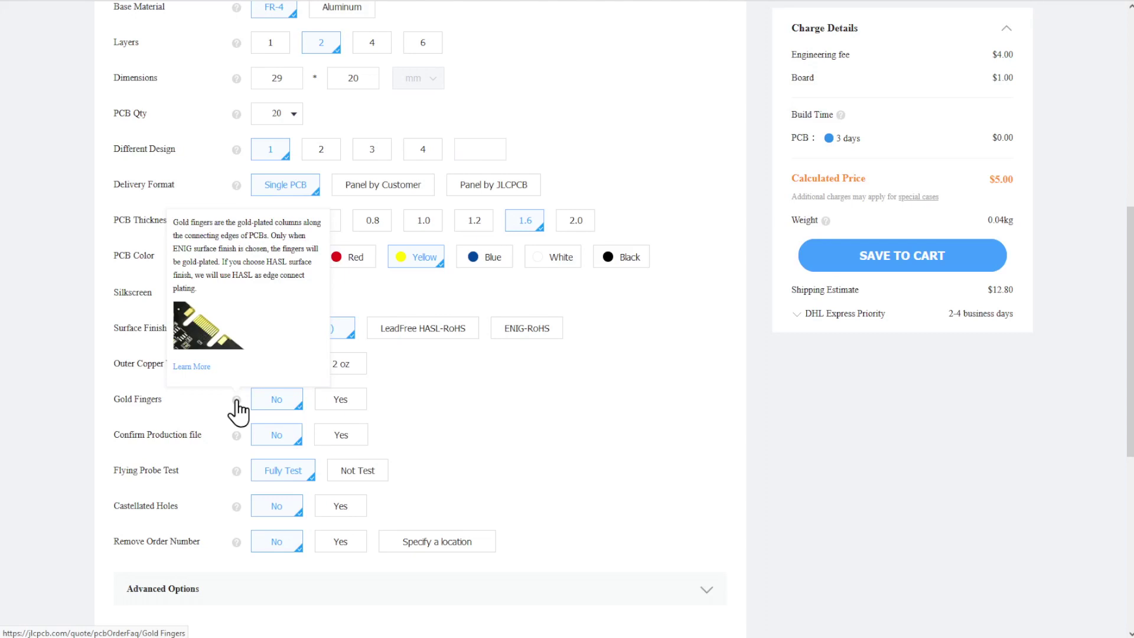
pyautogui.click(524, 330)
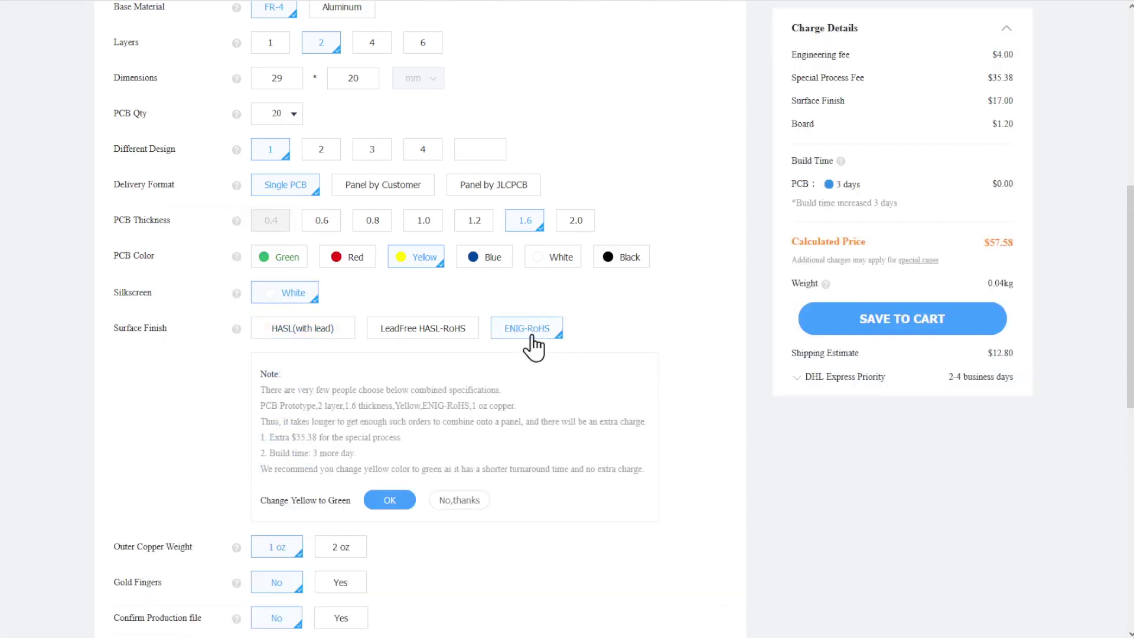
pyautogui.click(284, 332)
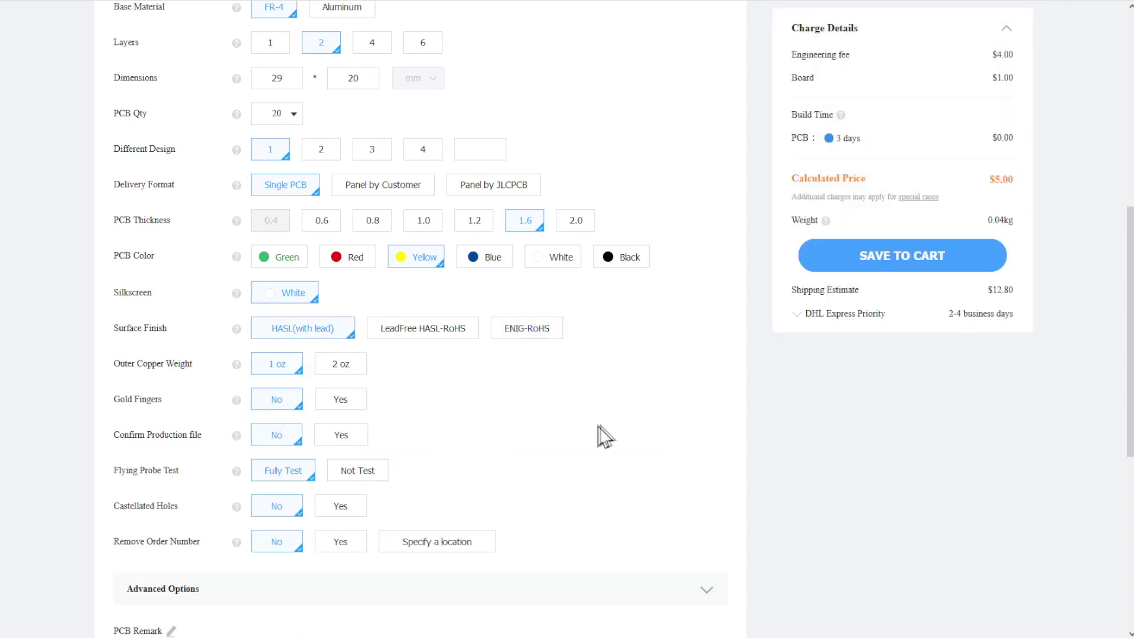
# Step: Set Remove Order Number to Yes and check its line in the charge details
pyautogui.scroll(-3, 561, 431)
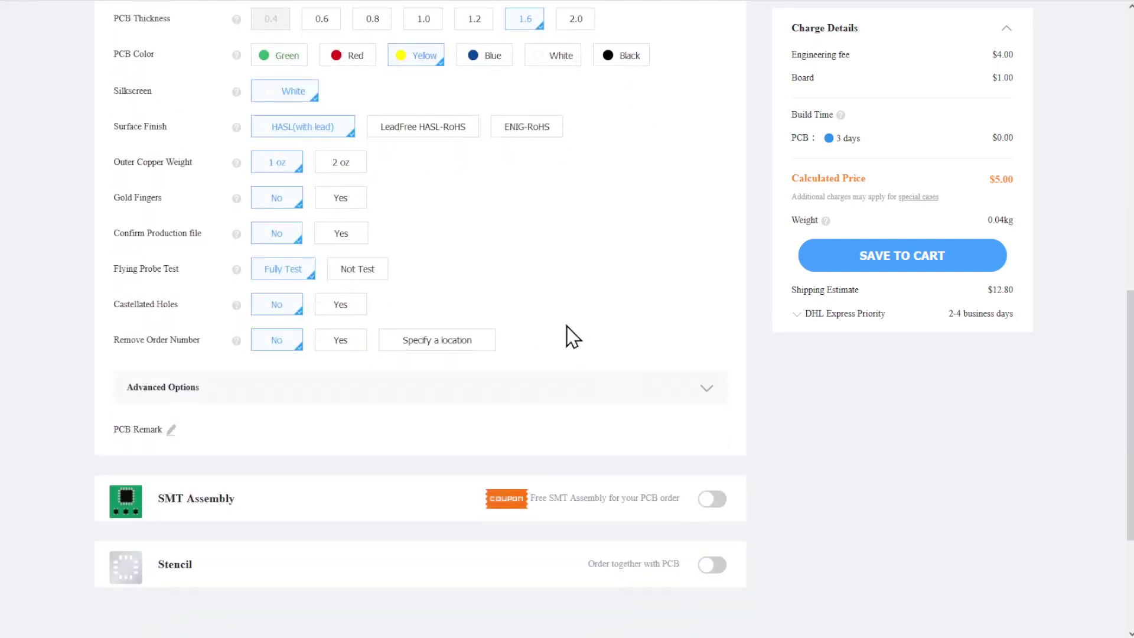
pyautogui.doubleClick(122, 342)
pyautogui.moveTo(123, 342); pyautogui.dragTo(170, 344)
pyautogui.click(336, 345)
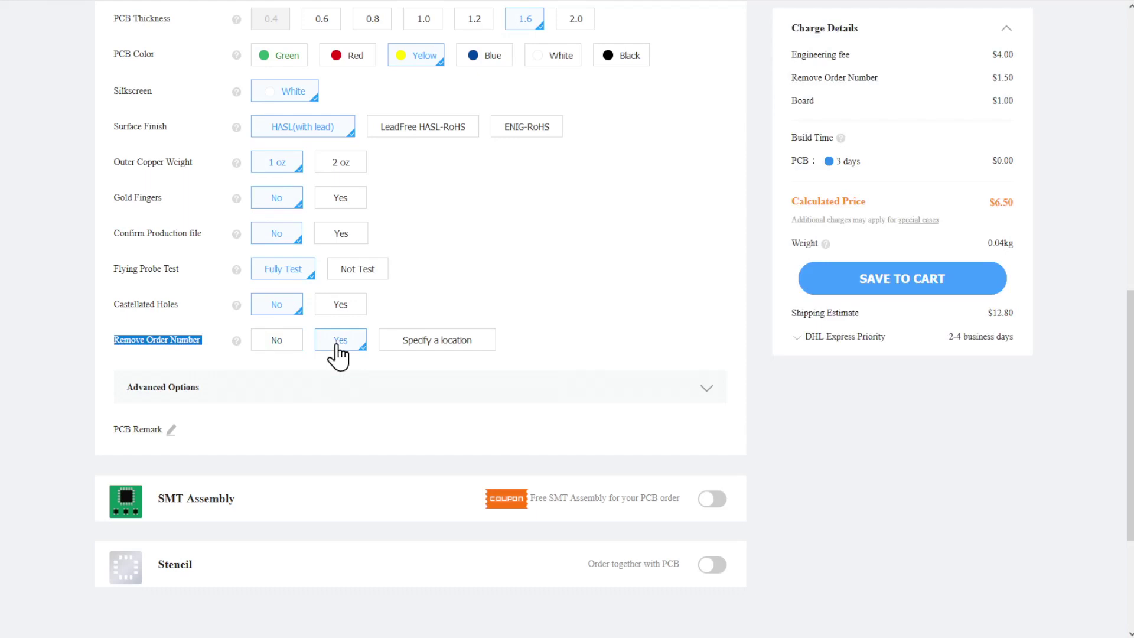
pyautogui.click(836, 77)
pyautogui.doubleClick(835, 77)
pyautogui.tripleClick(835, 77)
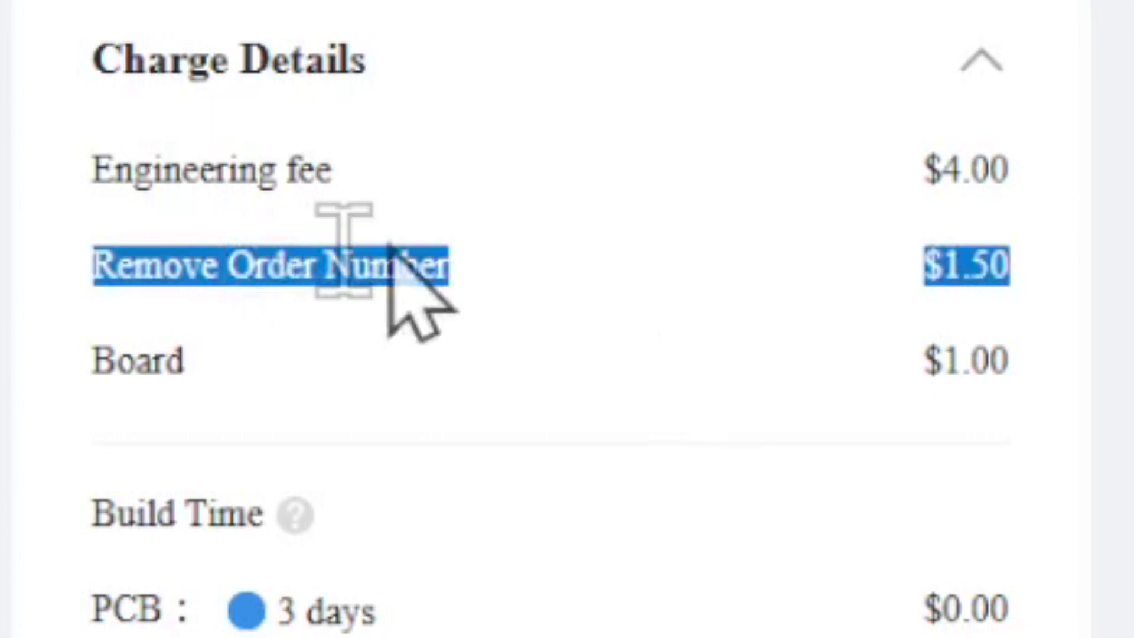
pyautogui.click(909, 263)
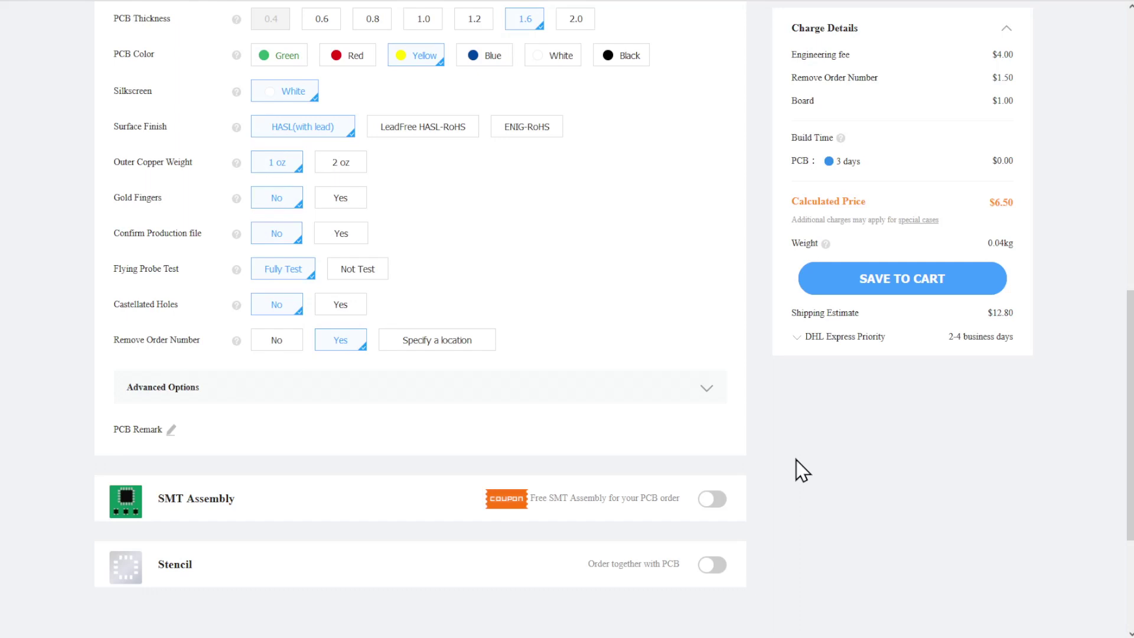
# Step: Turn on SMT Assembly for the order and read the notice about the chosen PCB specs
pyautogui.scroll(-2, 254, 494)
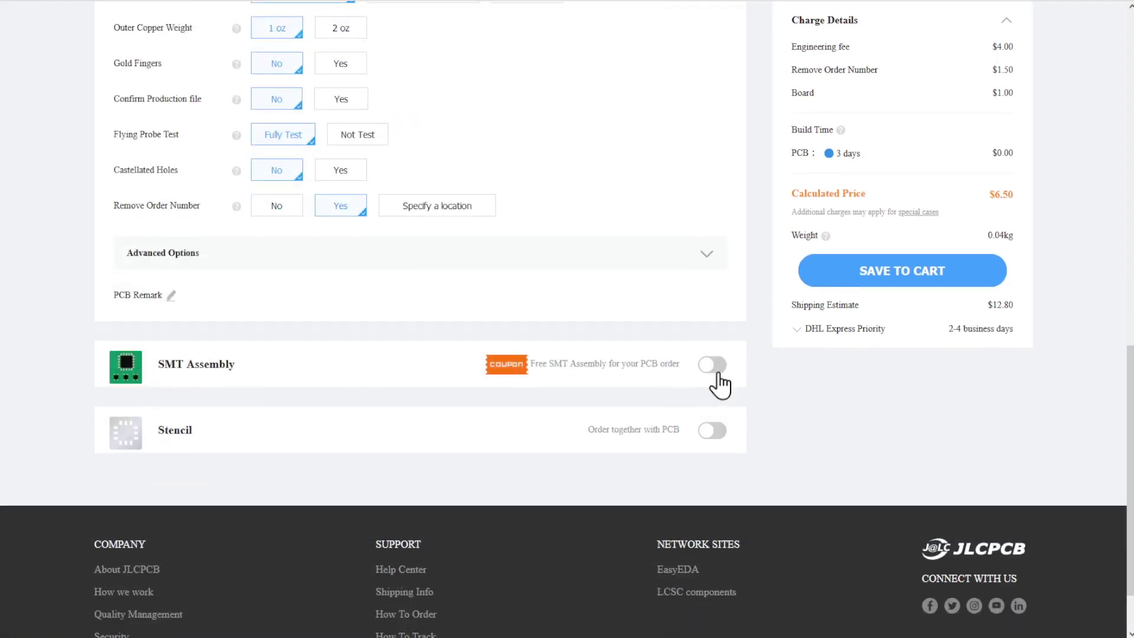
pyautogui.click(713, 365)
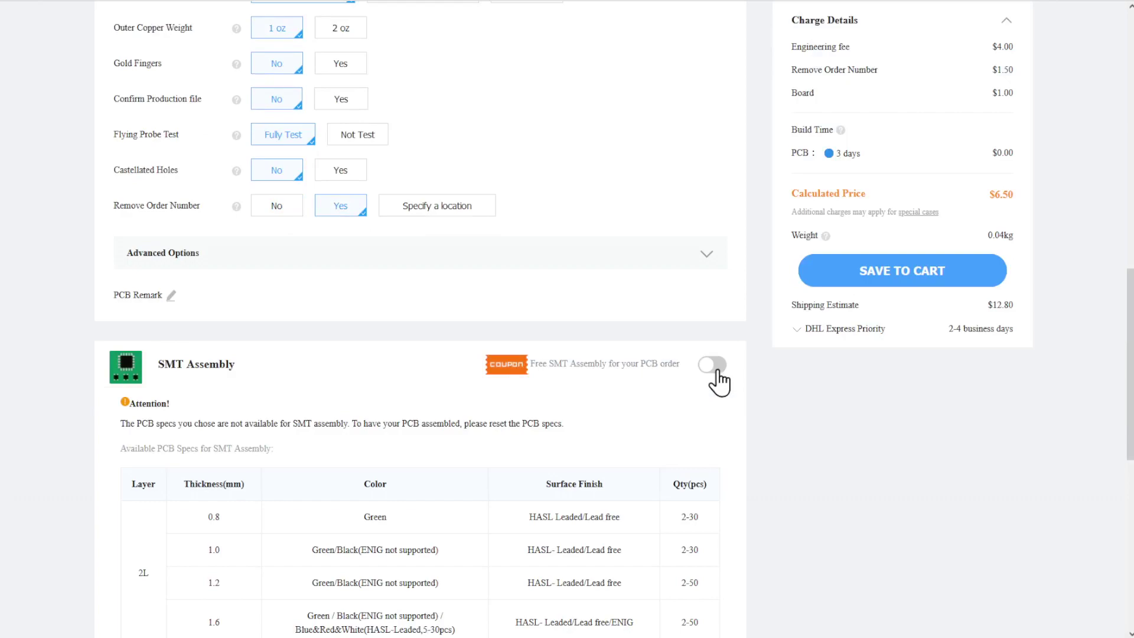
pyautogui.scroll(-3, 715, 372)
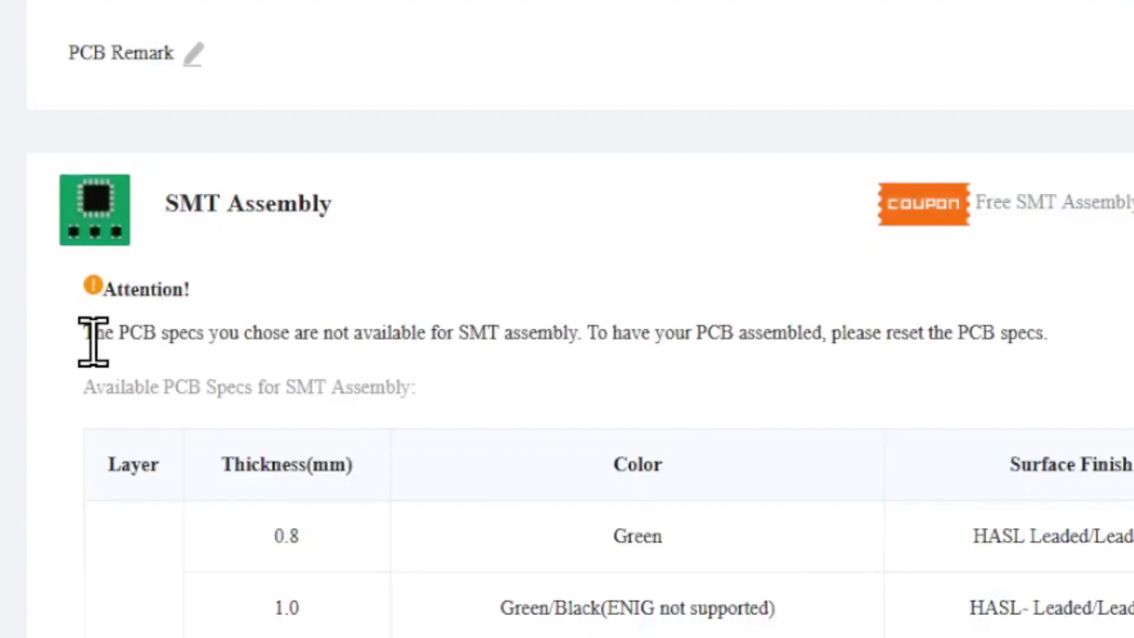
pyautogui.moveTo(85, 342); pyautogui.dragTo(551, 339)
pyautogui.click(799, 384)
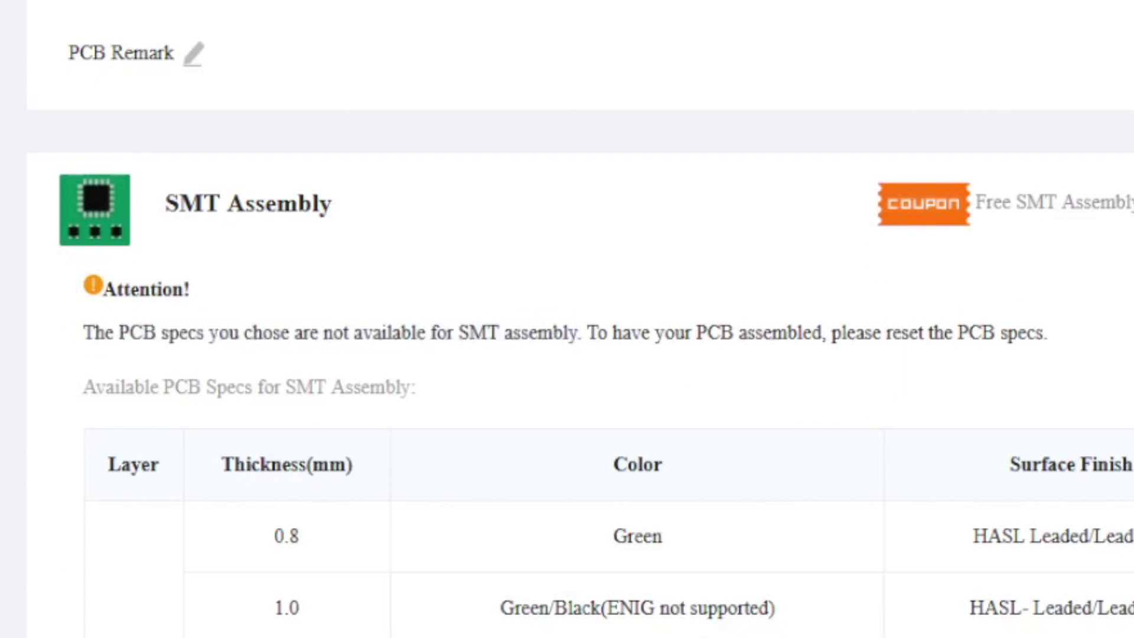
pyautogui.tripleClick(1106, 329)
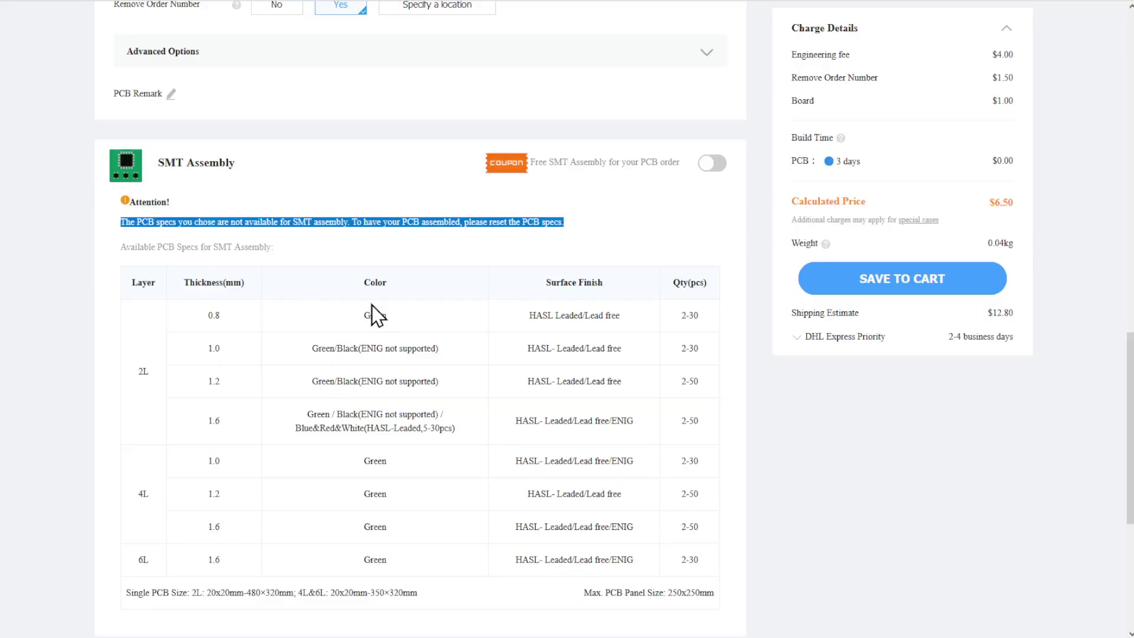
pyautogui.click(620, 535)
# Step: Check the available SMT assembly specs table for the colors offered on 2-layer boards 1.6 mm thick
pyautogui.scroll(-2, 620, 535)
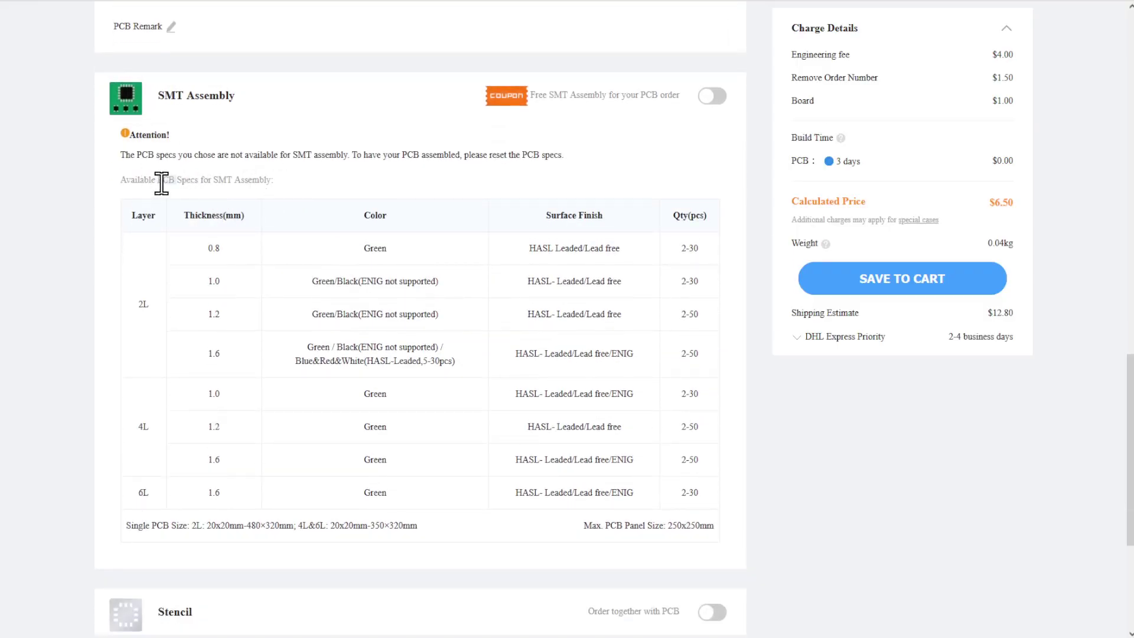
pyautogui.moveTo(159, 180); pyautogui.dragTo(284, 194)
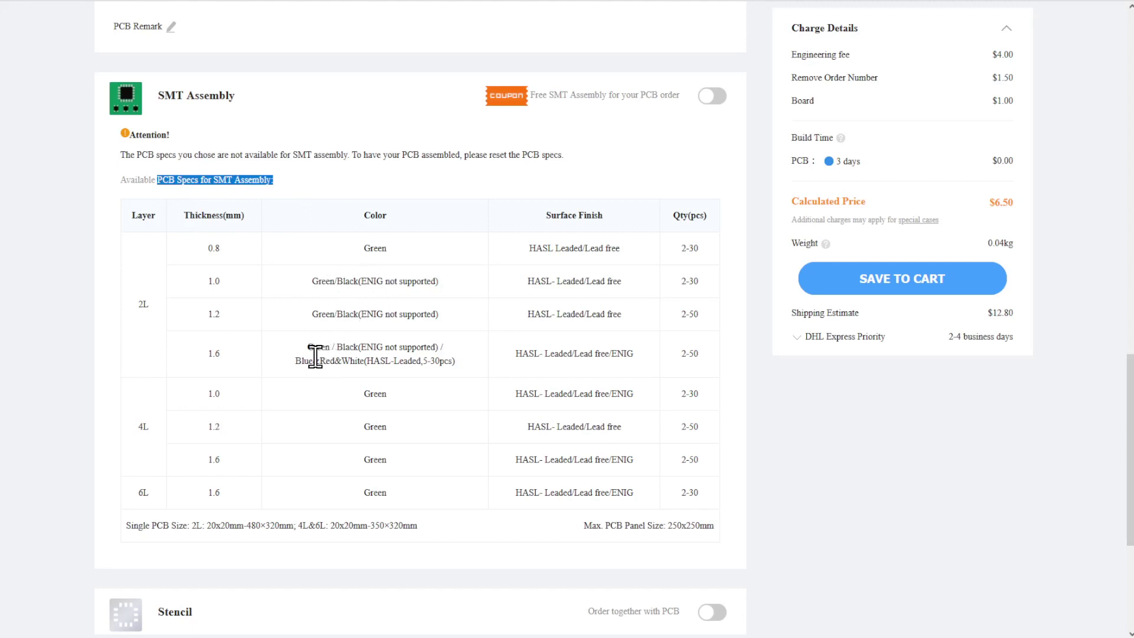
pyautogui.moveTo(204, 359); pyautogui.dragTo(240, 357)
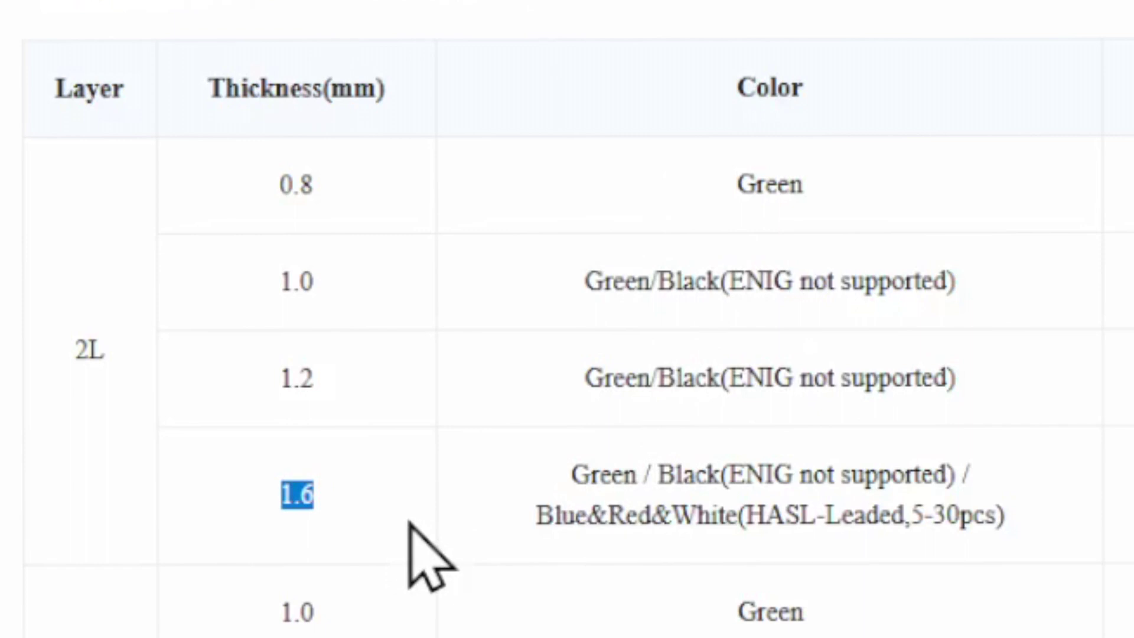
pyautogui.moveTo(71, 355); pyautogui.dragTo(101, 344)
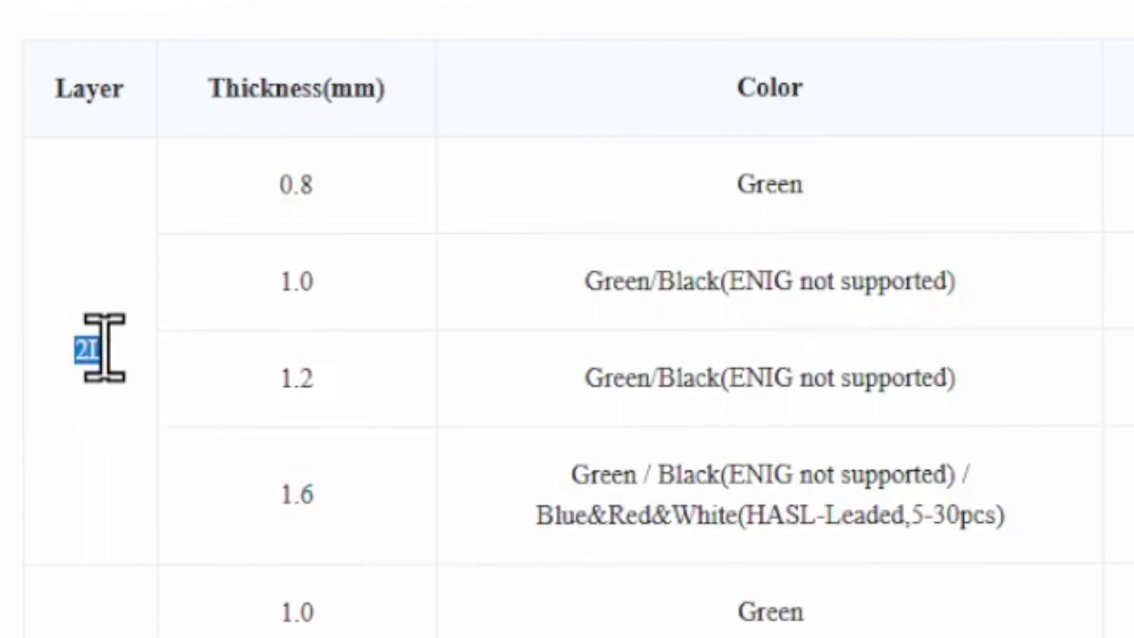
pyautogui.moveTo(571, 474); pyautogui.dragTo(1041, 534)
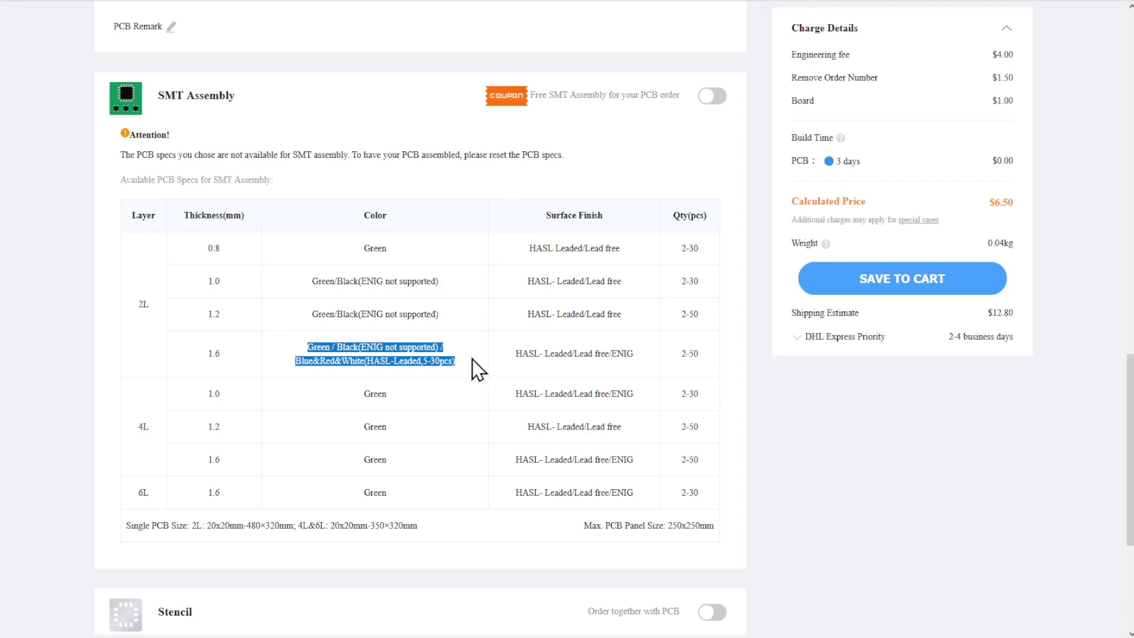
# Step: Change the PCB color from Yellow to White to suit SMT assembly
pyautogui.scroll(12, 475, 368)
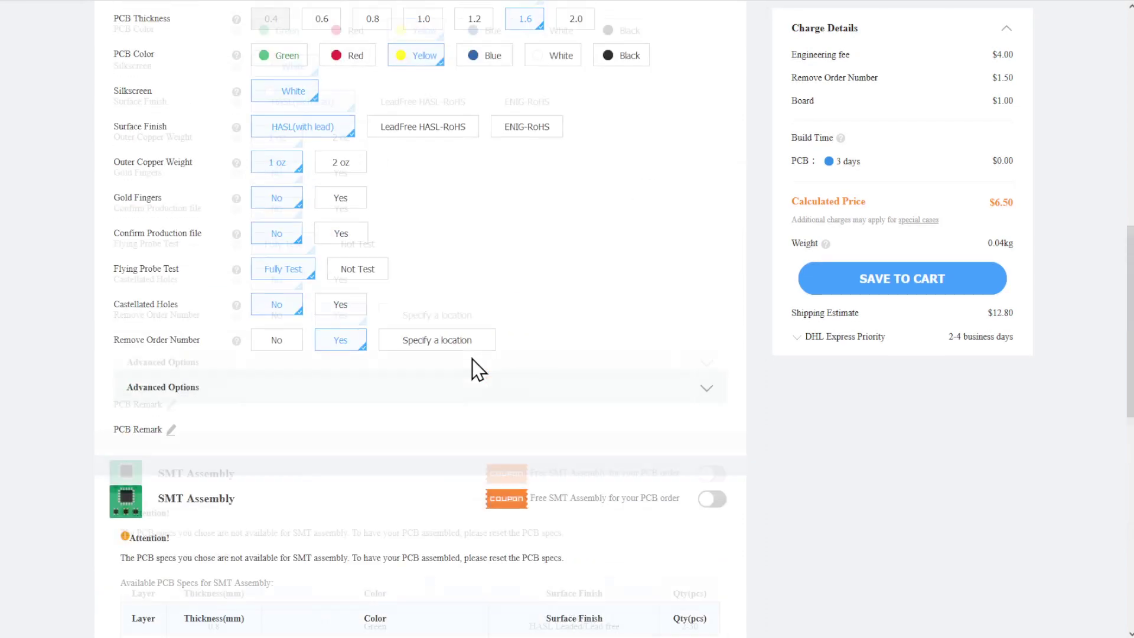
pyautogui.scroll(1, 632, 313)
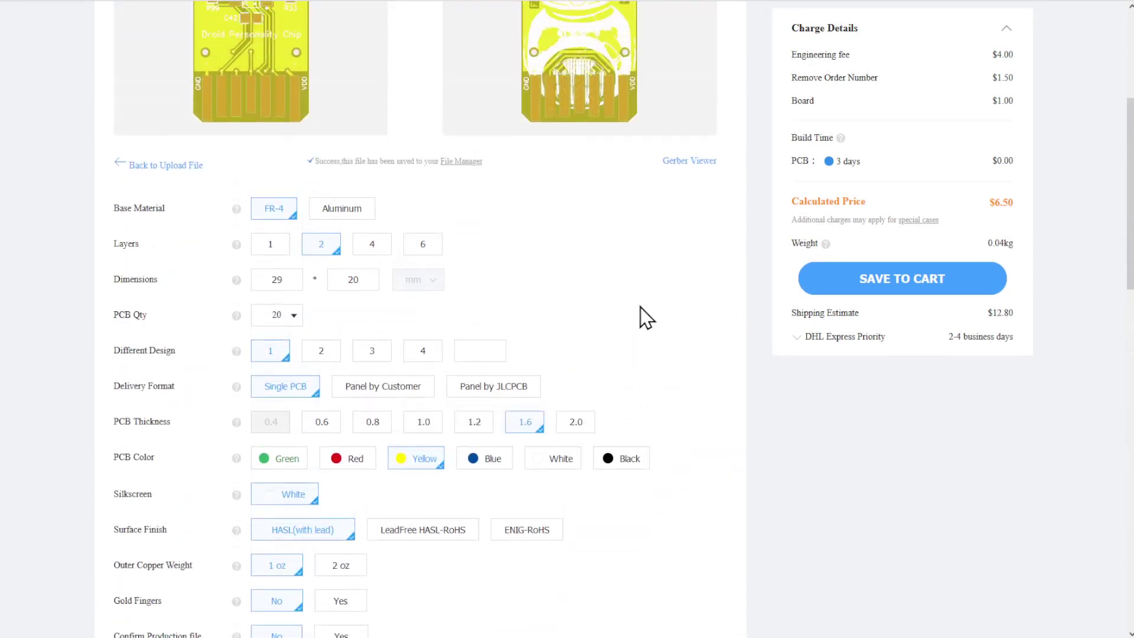
pyautogui.scroll(1, 644, 369)
pyautogui.click(561, 528)
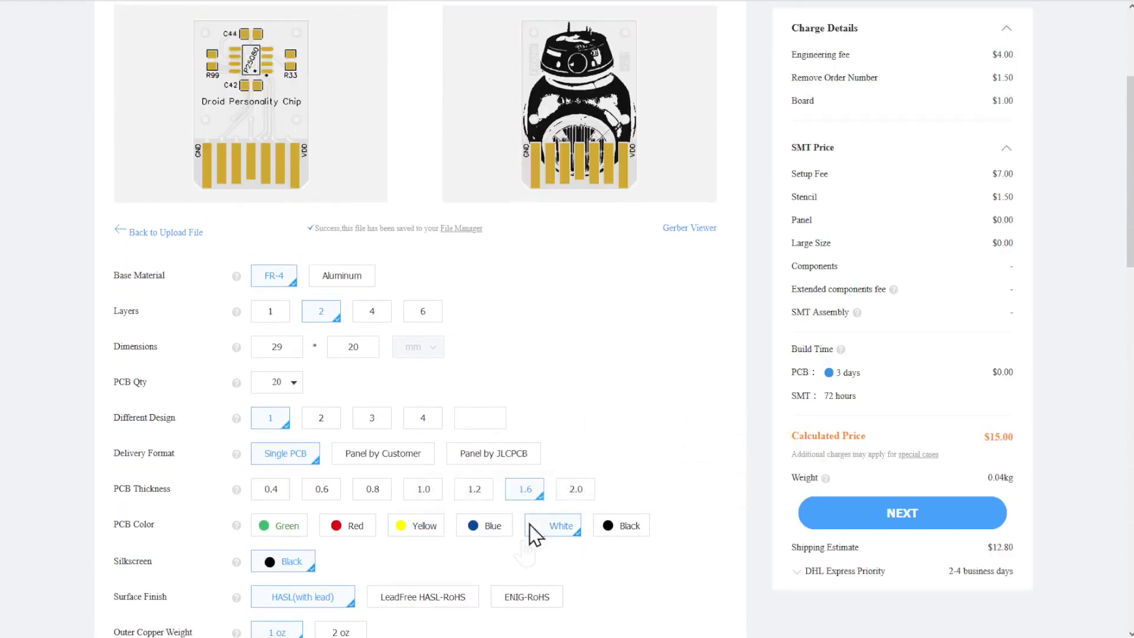
# Step: Try the Blue, Yellow, Red and Green PCB colors in the board preview, and return to White
pyautogui.scroll(1, 562, 530)
pyautogui.click(493, 598)
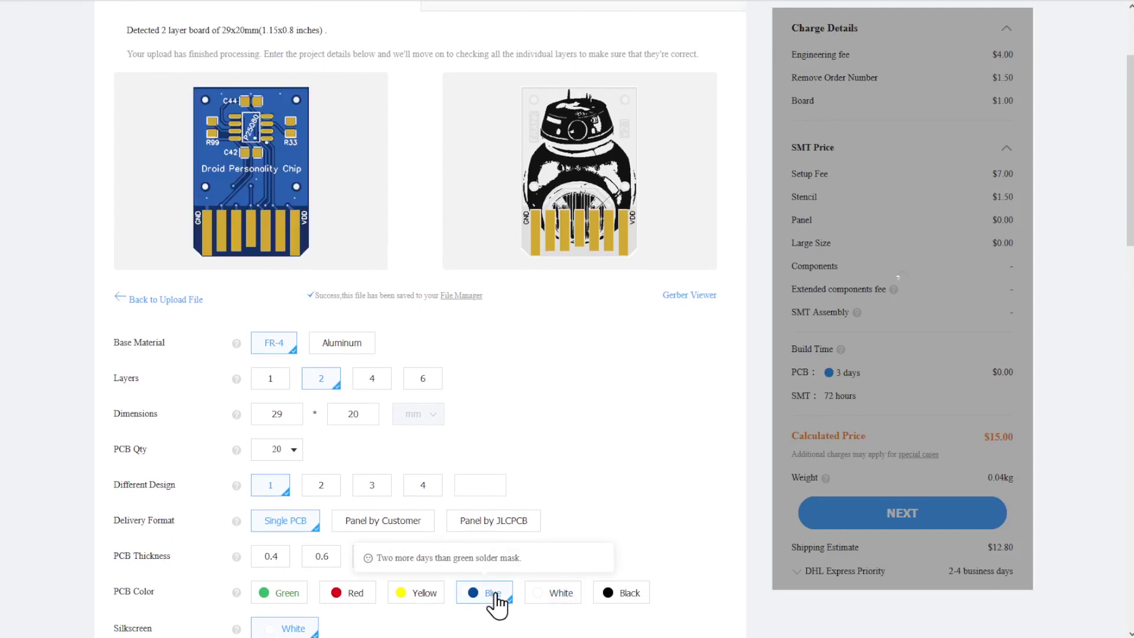
pyautogui.click(406, 600)
pyautogui.click(339, 601)
pyautogui.click(292, 603)
pyautogui.click(348, 600)
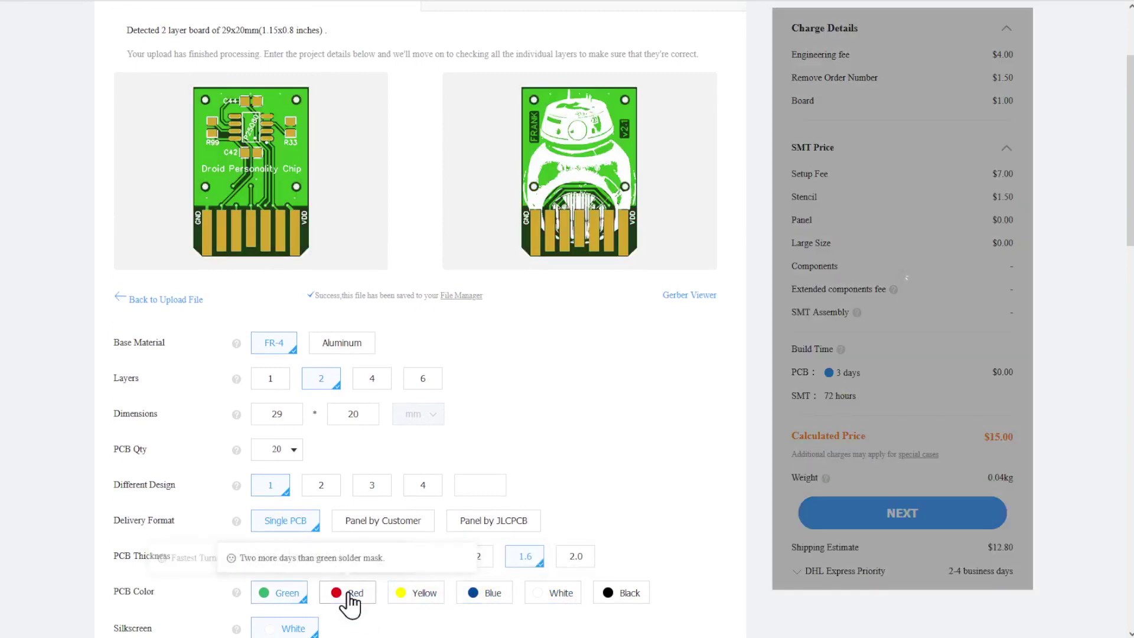
pyautogui.click(274, 597)
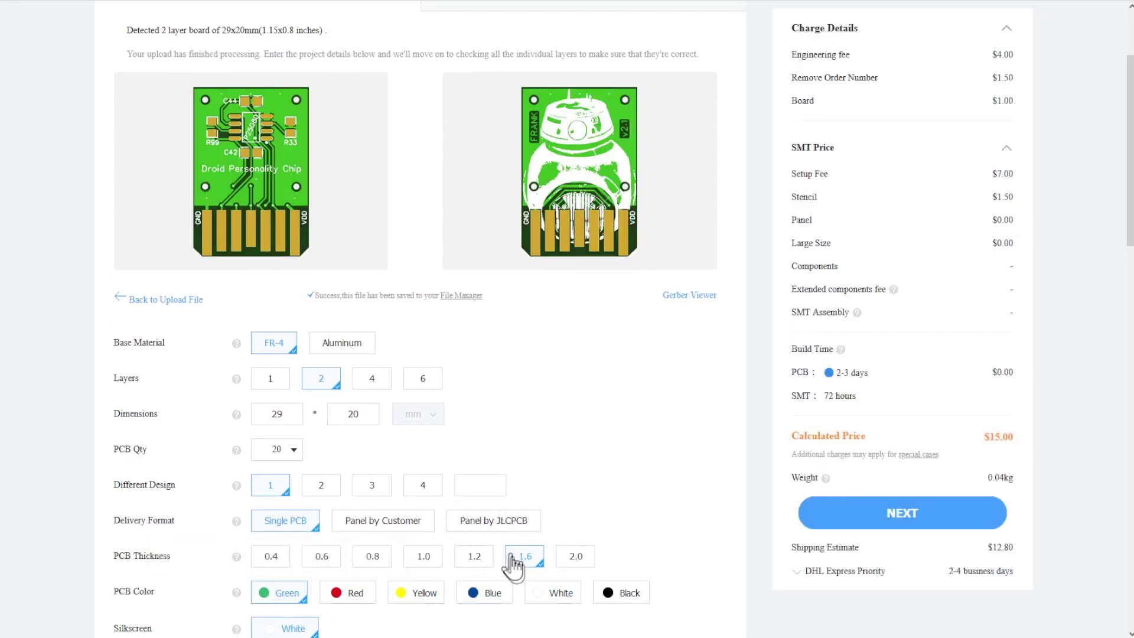
pyautogui.click(538, 598)
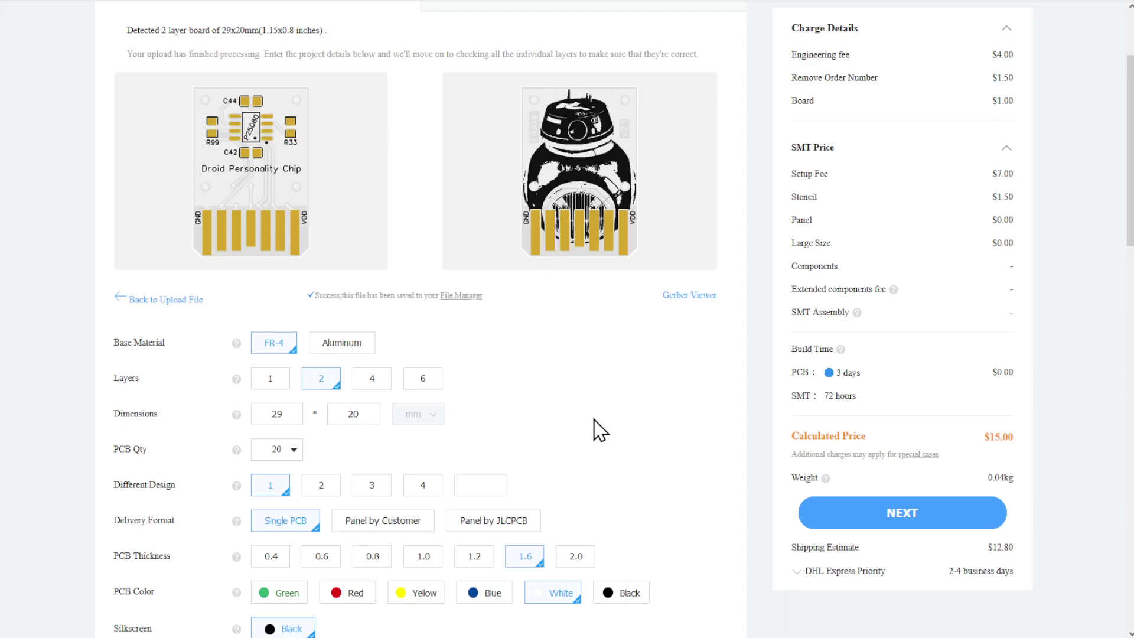
# Step: Read the single-sided placement note in the SMT Assembly section
pyautogui.scroll(-8, 590, 435)
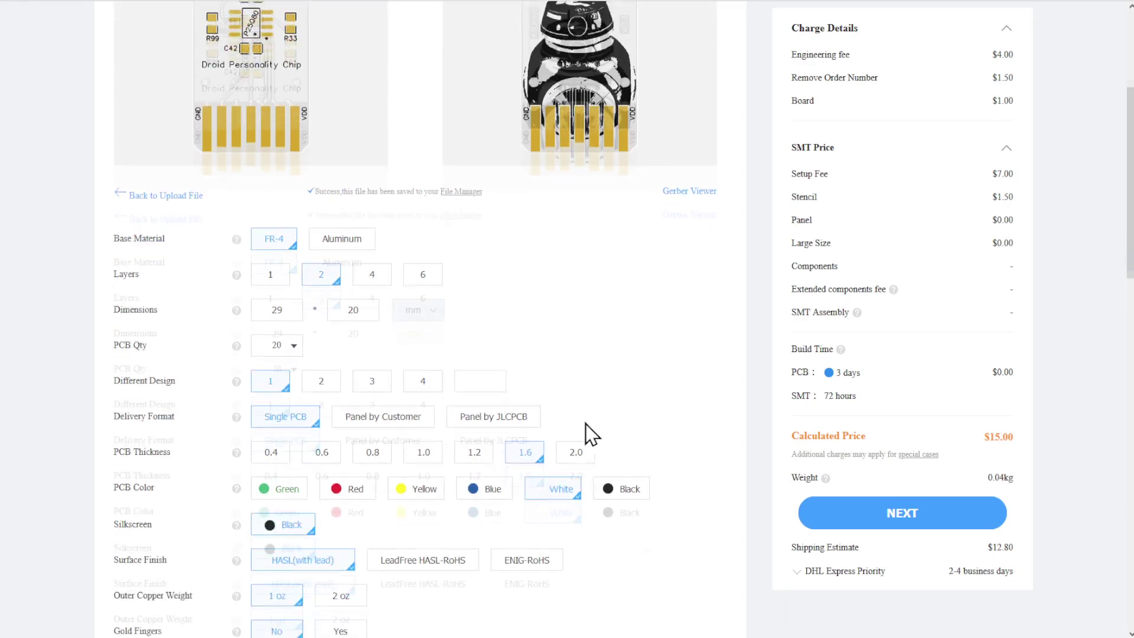
pyautogui.scroll(-7, 575, 329)
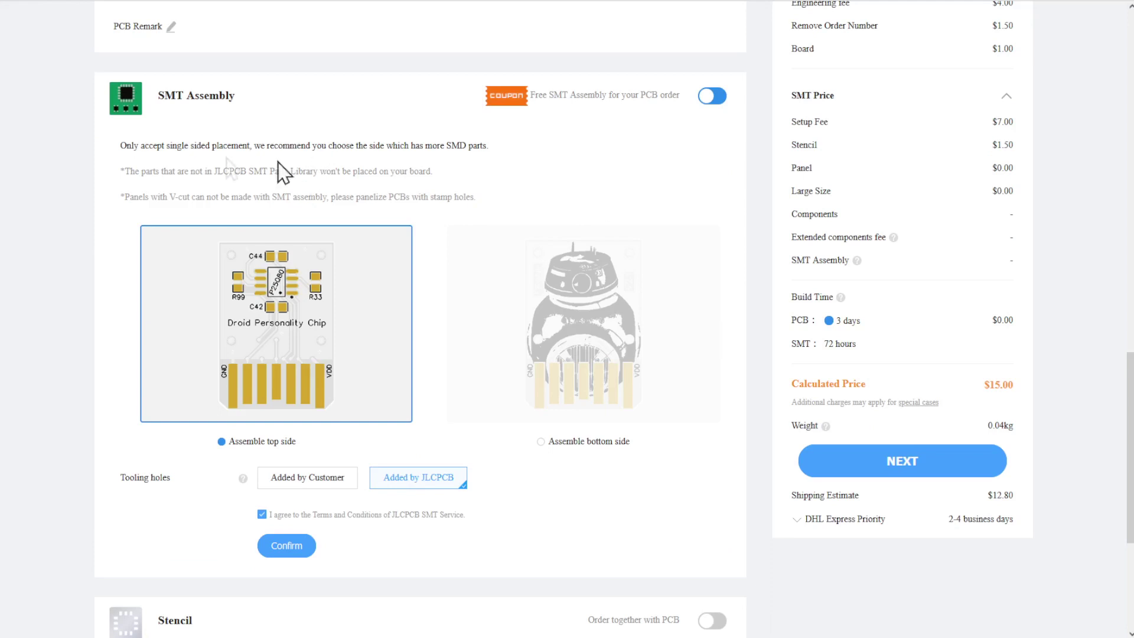
pyautogui.moveTo(127, 146); pyautogui.dragTo(214, 146)
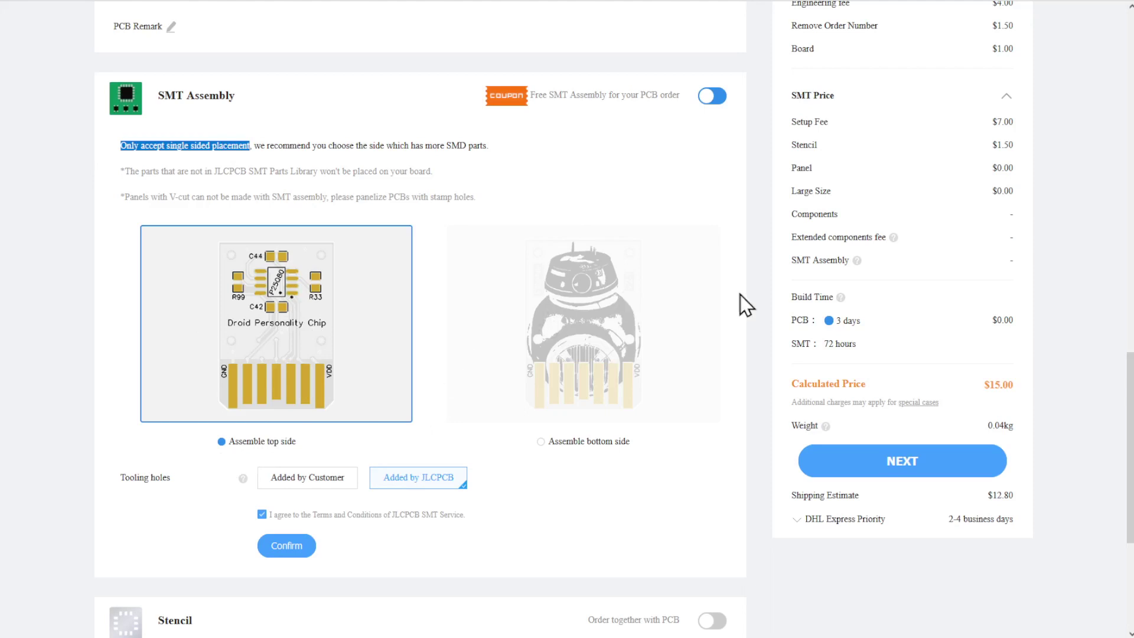
# Step: Try Assemble bottom side for the SMT assembly, and switch back to Assemble top side
pyautogui.scroll(-1, 258, 313)
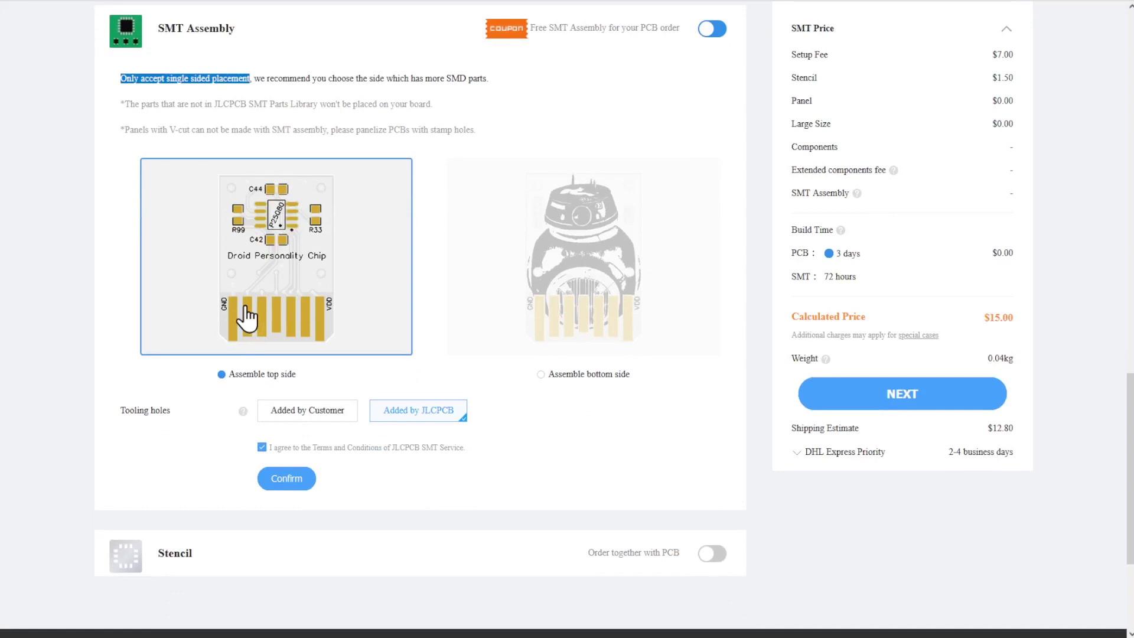
pyautogui.click(586, 294)
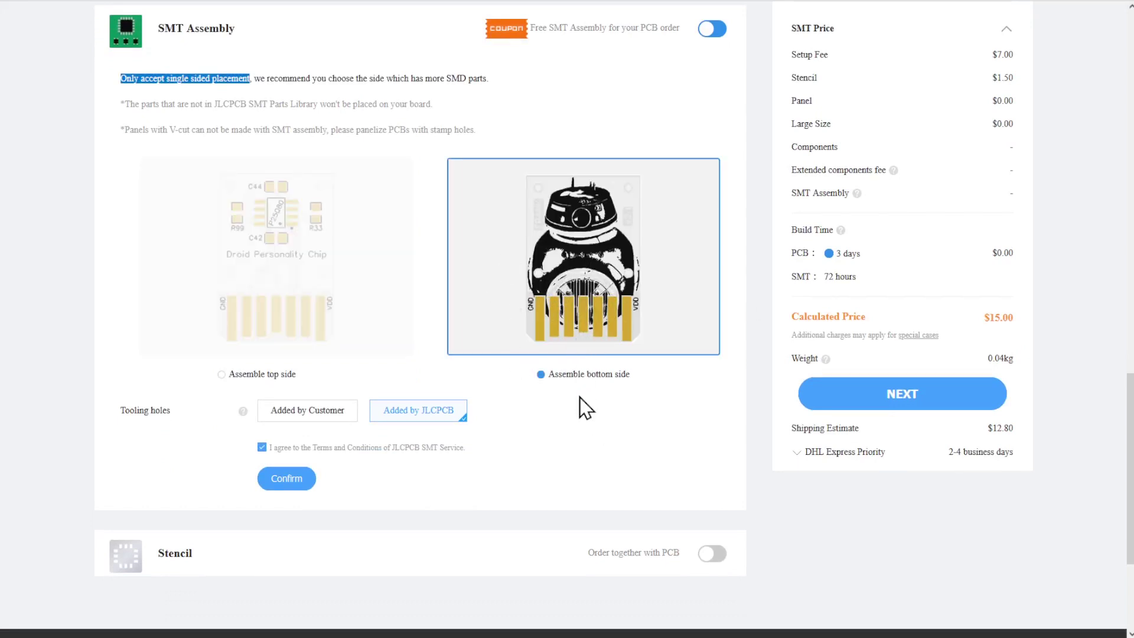
pyautogui.click(291, 309)
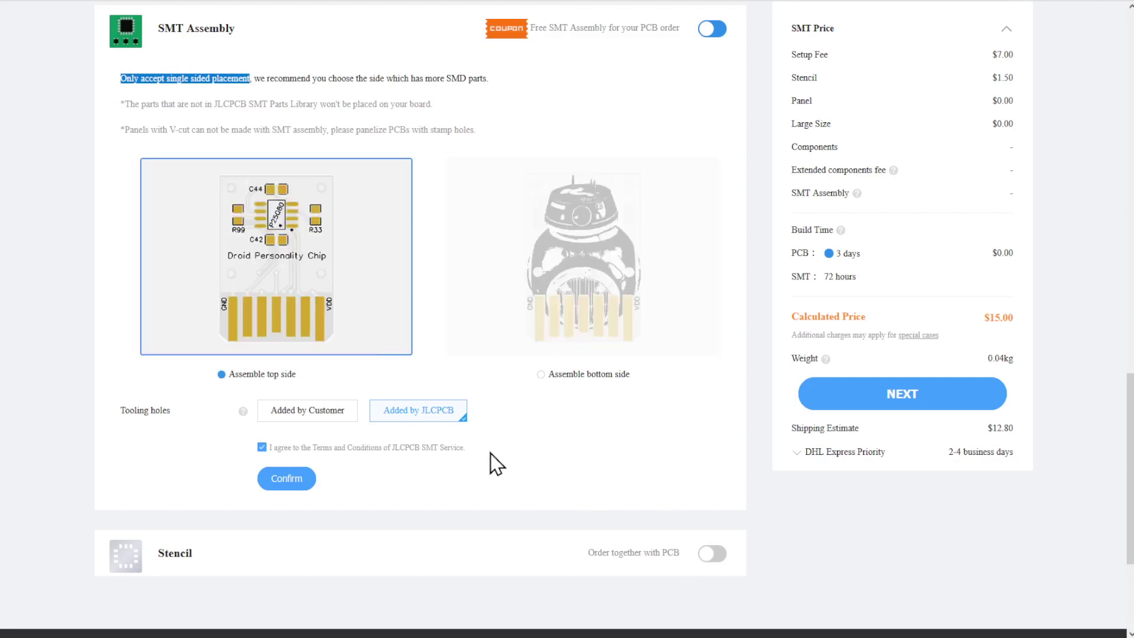
# Step: Review the Tooling holes option against the top-side board preview
pyautogui.doubleClick(132, 415)
pyautogui.moveTo(133, 415); pyautogui.dragTo(172, 416)
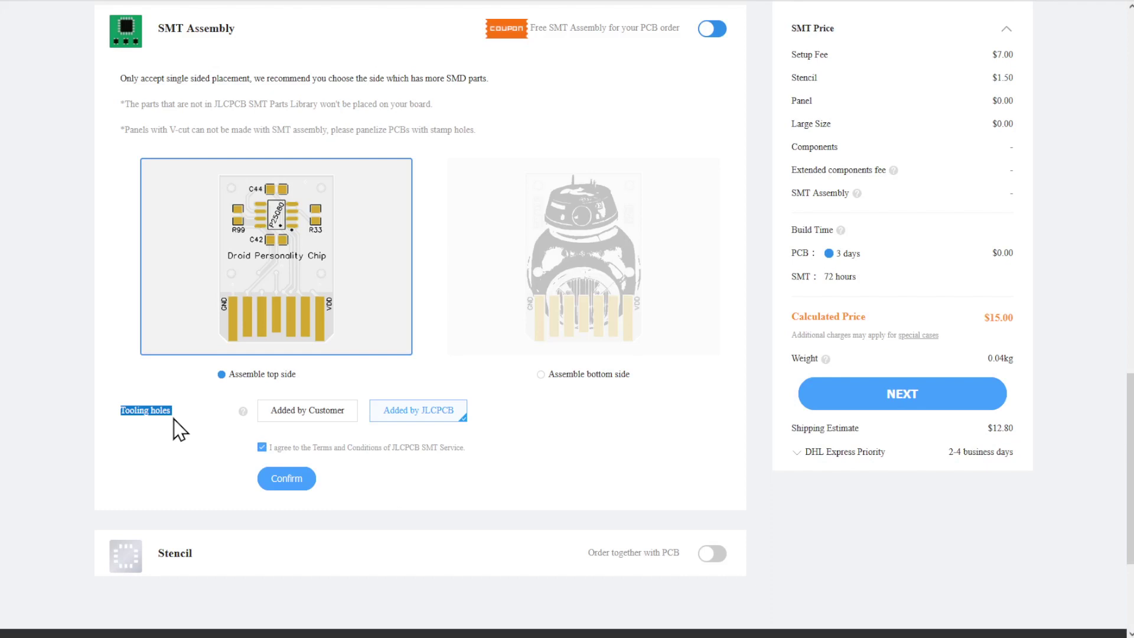
pyautogui.scroll(1, 236, 355)
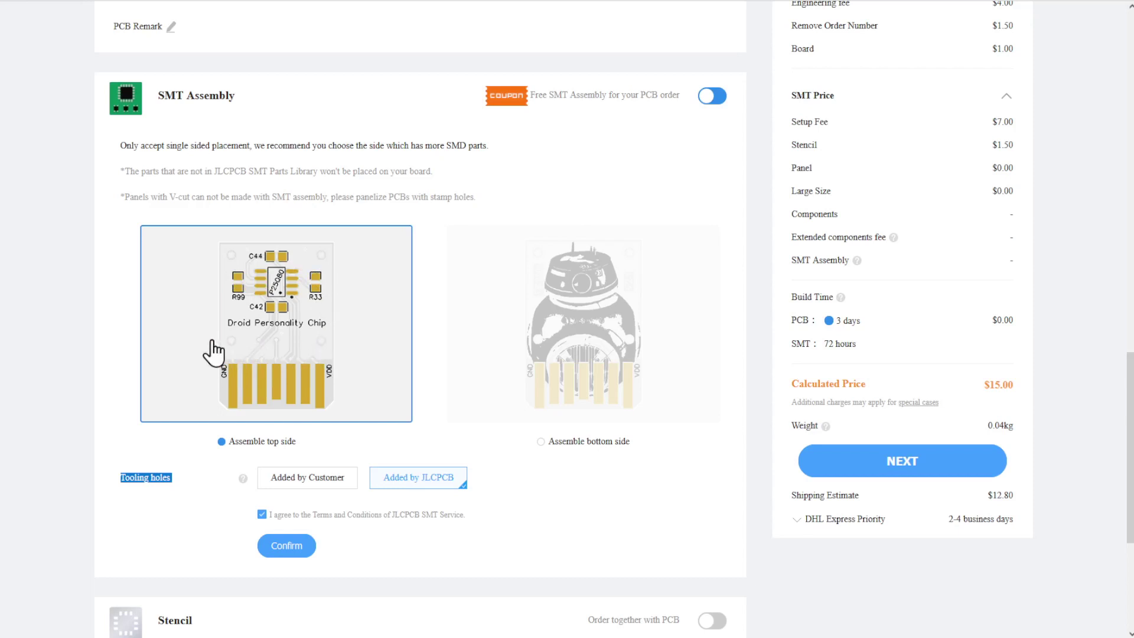
# Step: Set the tooling holes to Added by Customer and confirm the top-side SMT assembly options
pyautogui.click(287, 482)
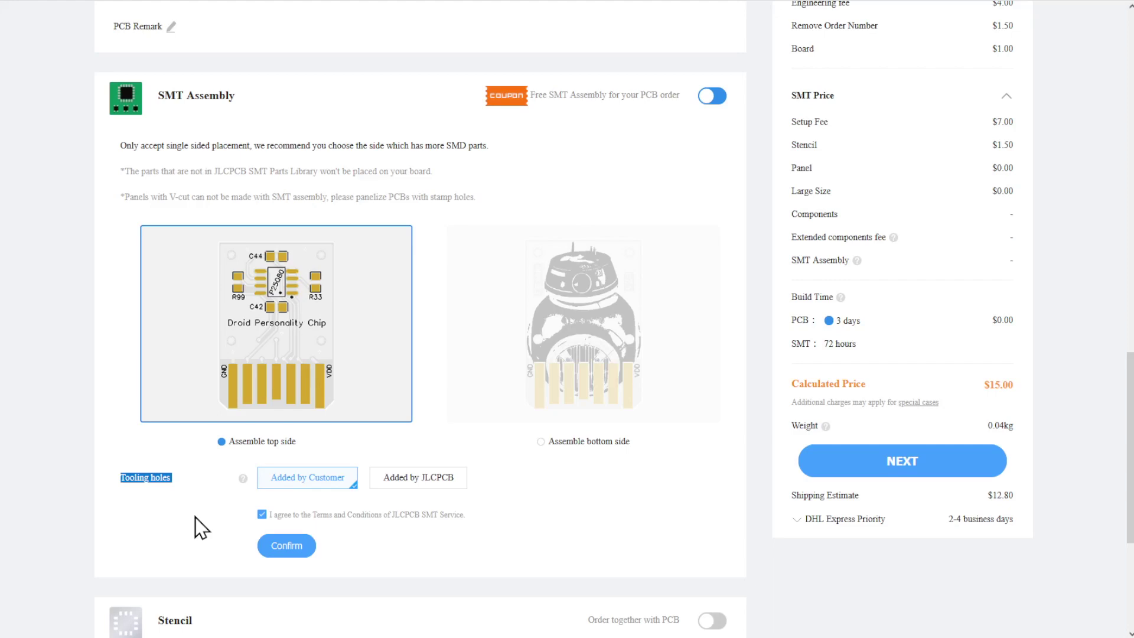
pyautogui.scroll(-3, 437, 405)
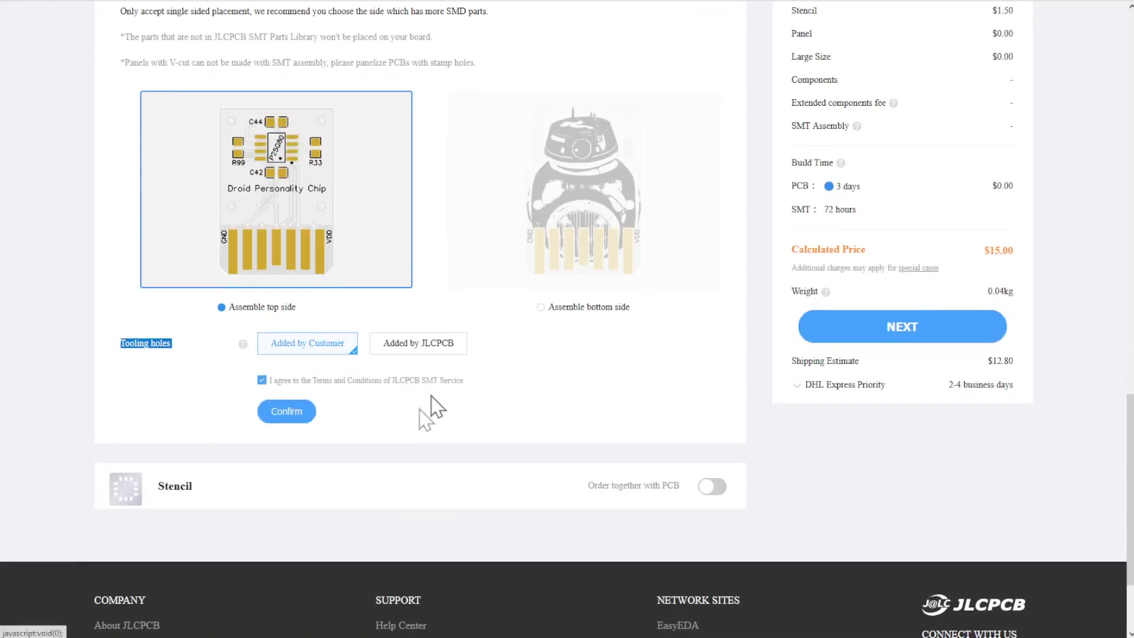
pyautogui.click(294, 420)
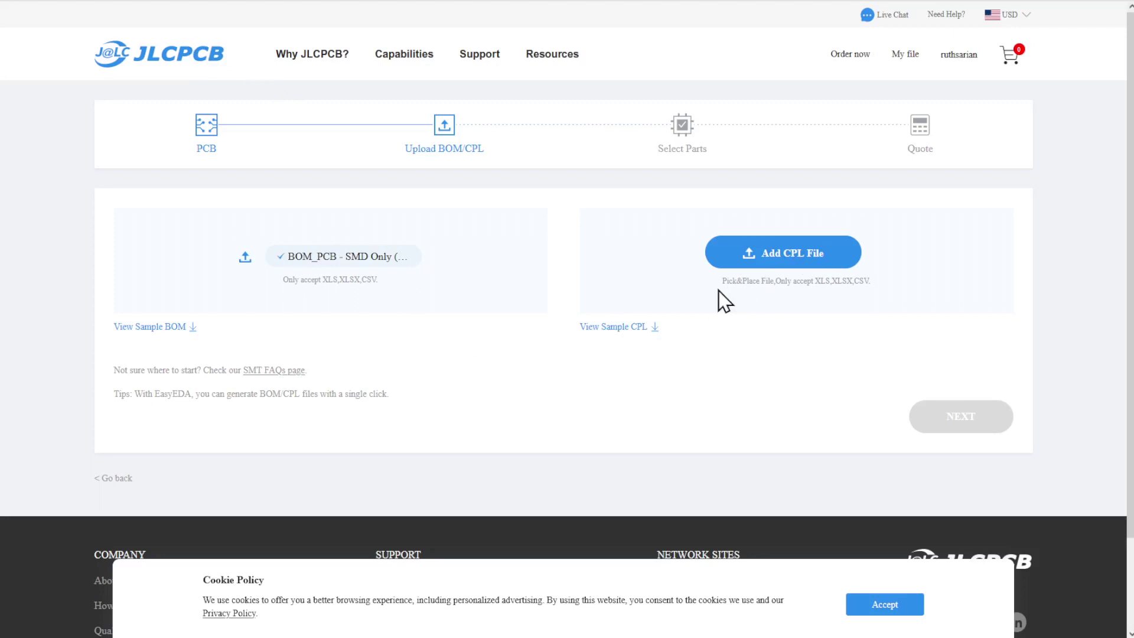
# Step: Add the PickAndPlace_PCB file as the CPL file and proceed to the quote with all four matched parts selected
pyautogui.moveTo(721, 284); pyautogui.dragTo(780, 255)
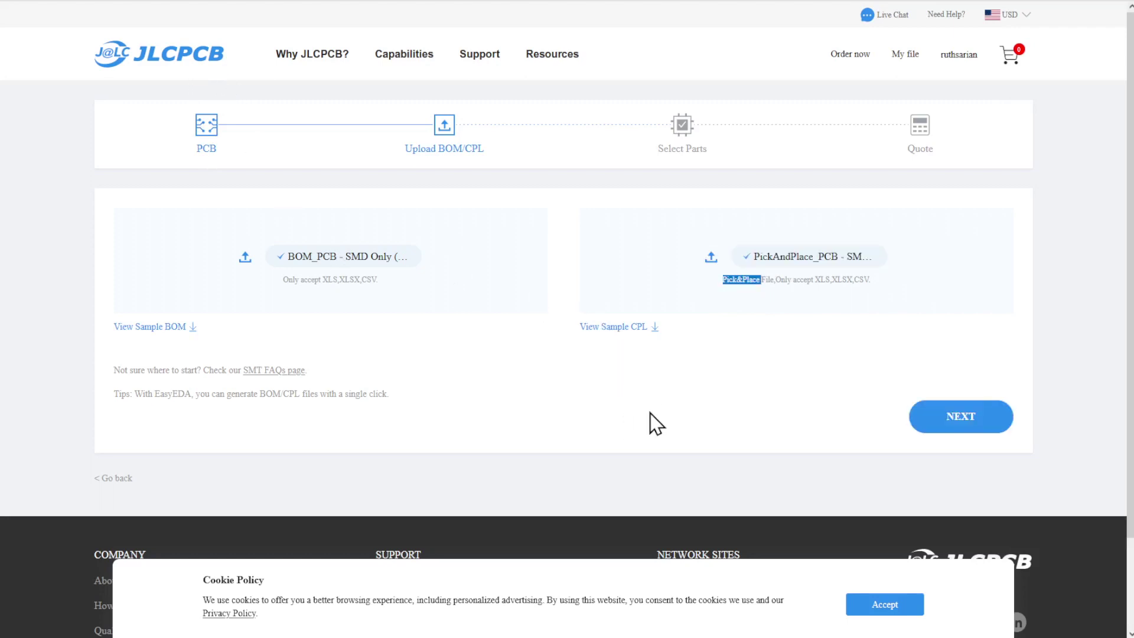
pyautogui.click(936, 415)
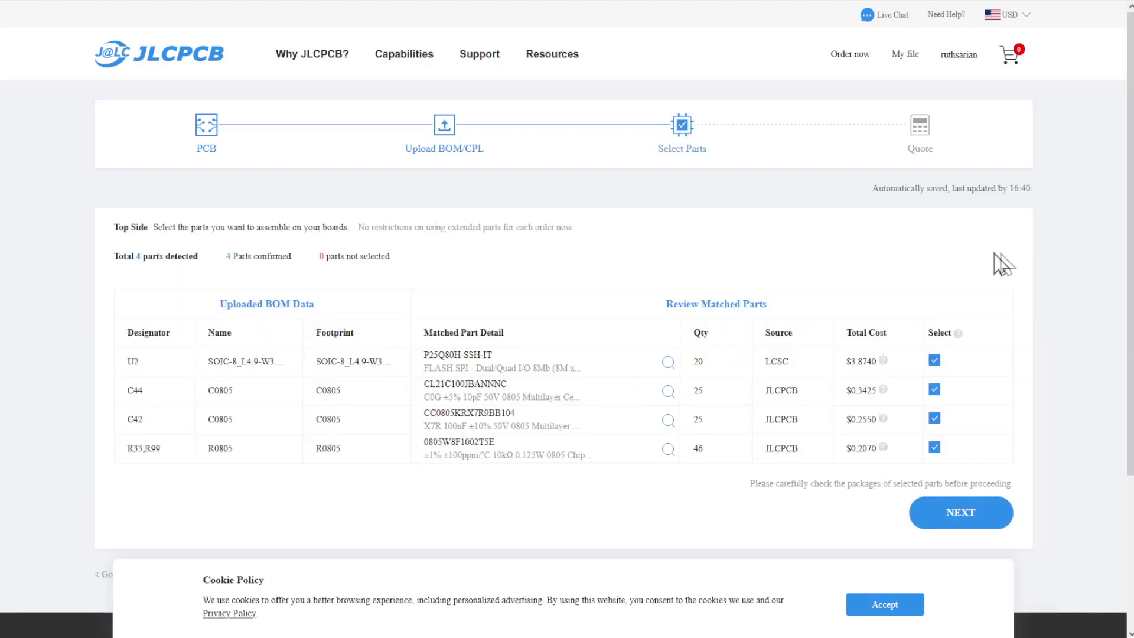
pyautogui.scroll(-2, 1036, 260)
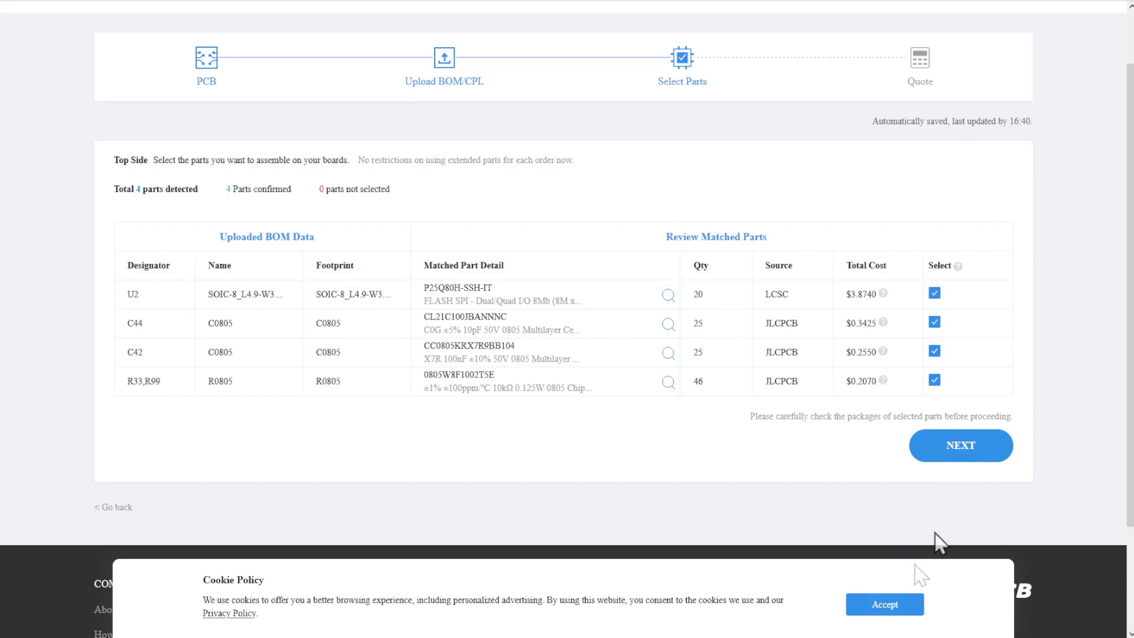
pyautogui.click(970, 455)
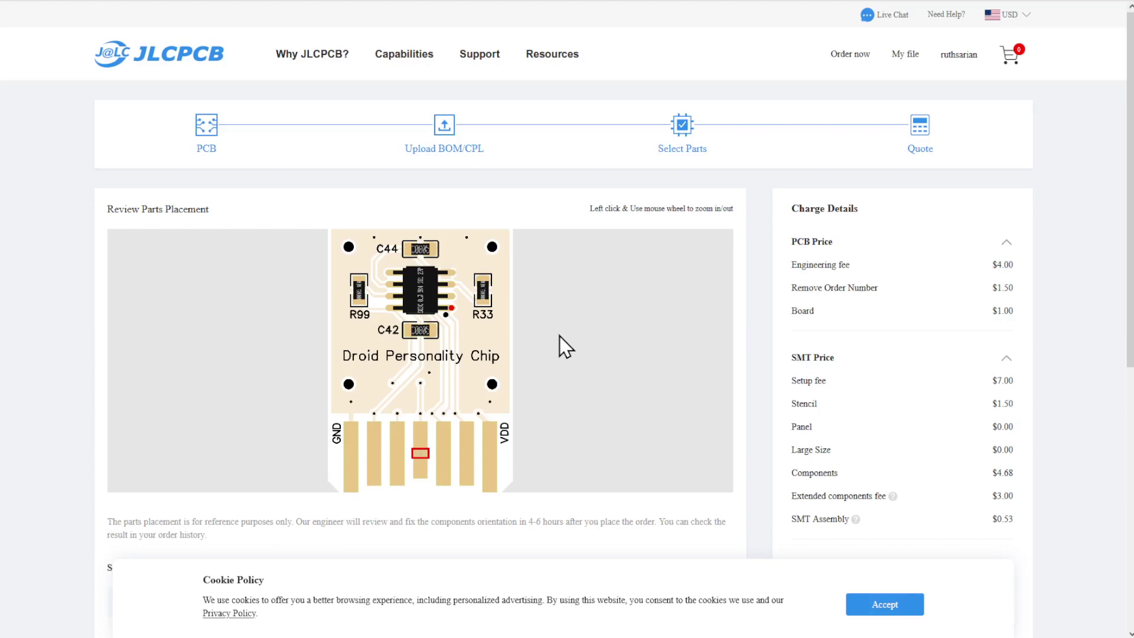
# Step: Examine the parts placement preview, especially the marker on the middle edge-connector pad, together with the selected parts list
pyautogui.scroll(-3, 560, 333)
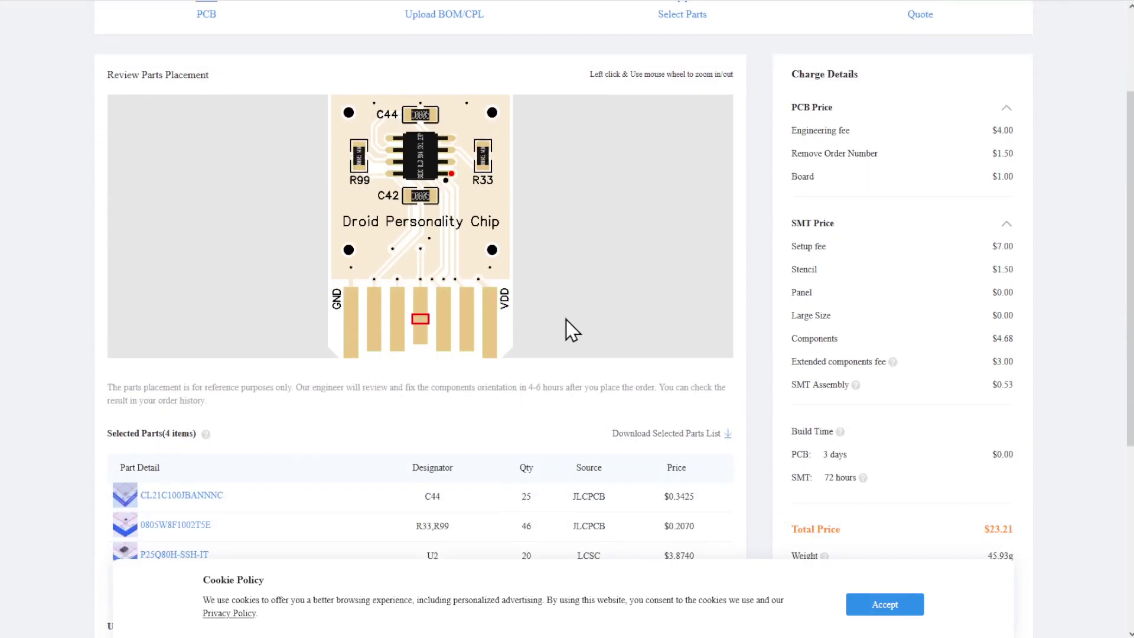
pyautogui.scroll(-2, 565, 320)
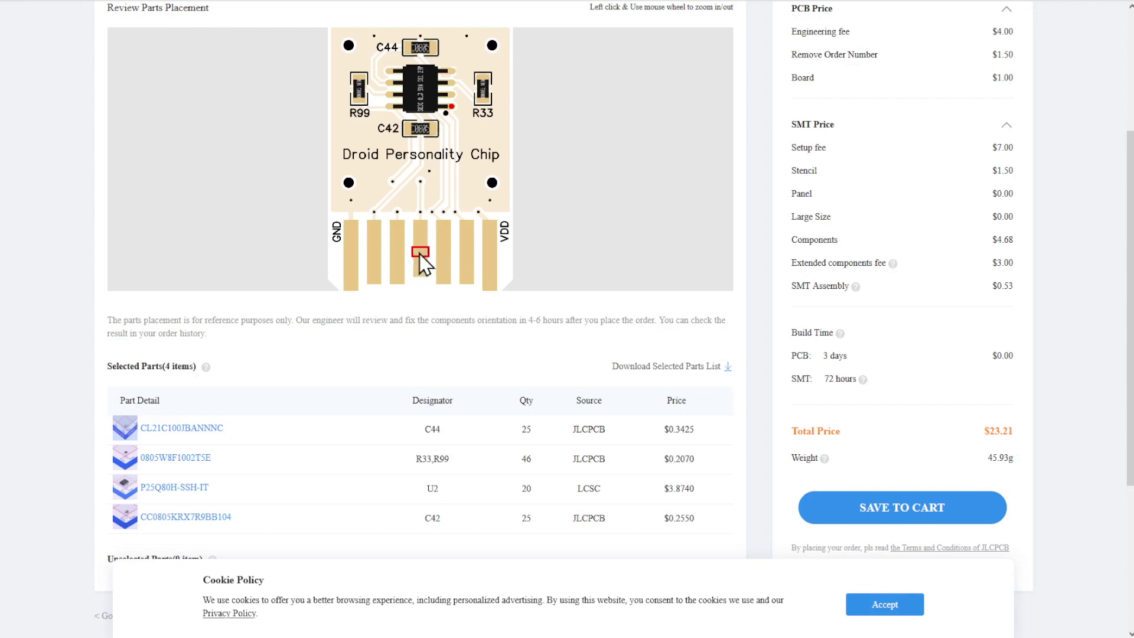
pyautogui.scroll(-1, 479, 254)
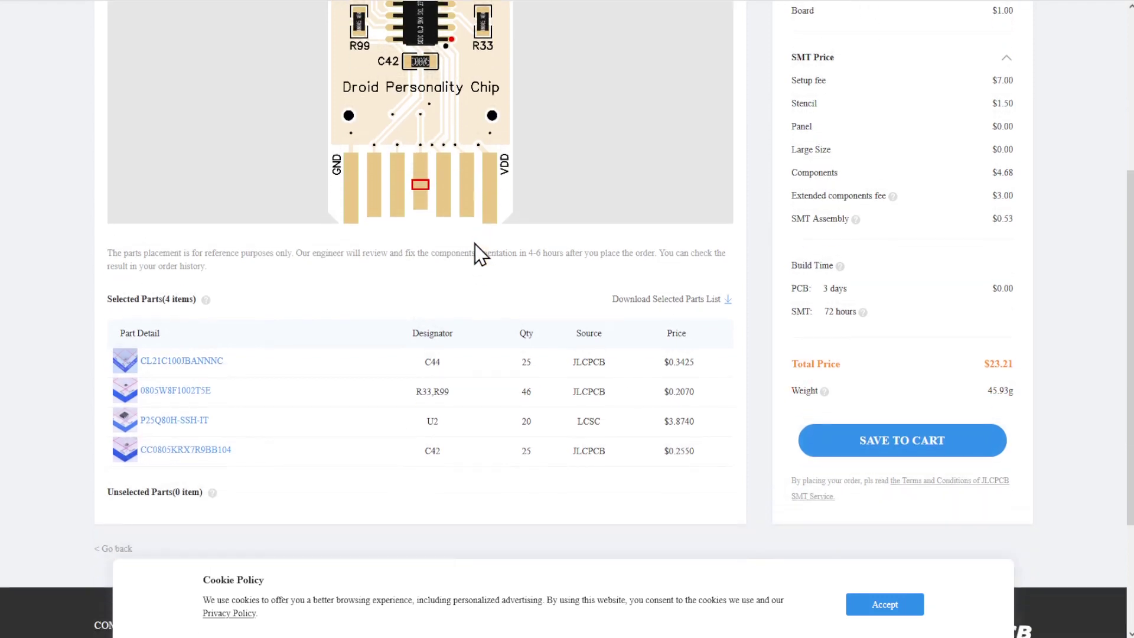
pyautogui.scroll(1, 475, 254)
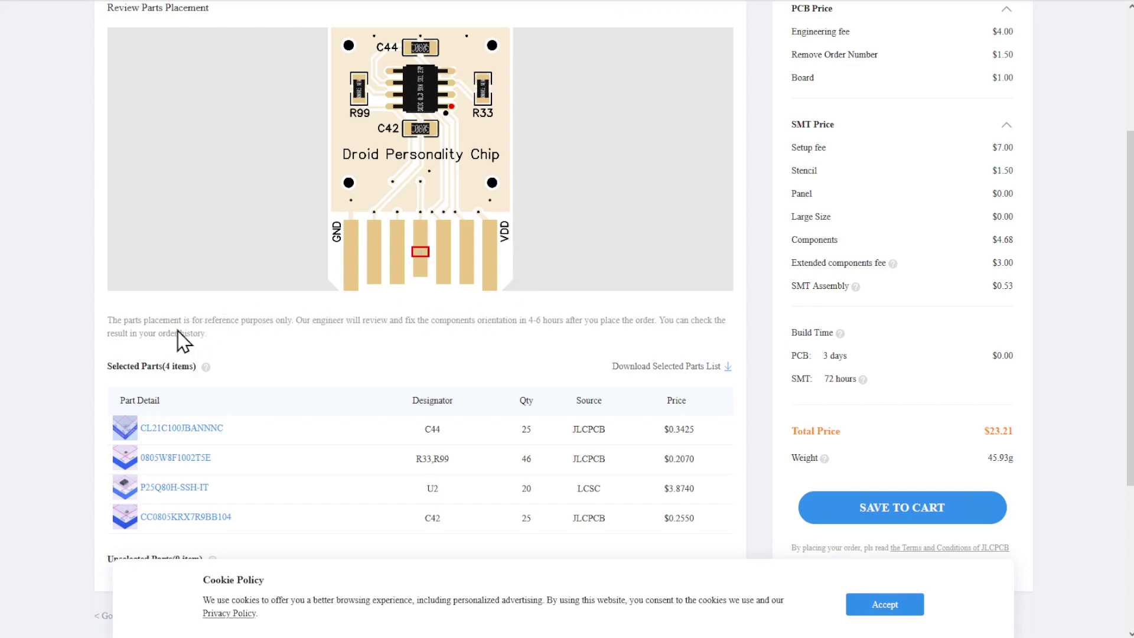
pyautogui.scroll(-1, 178, 336)
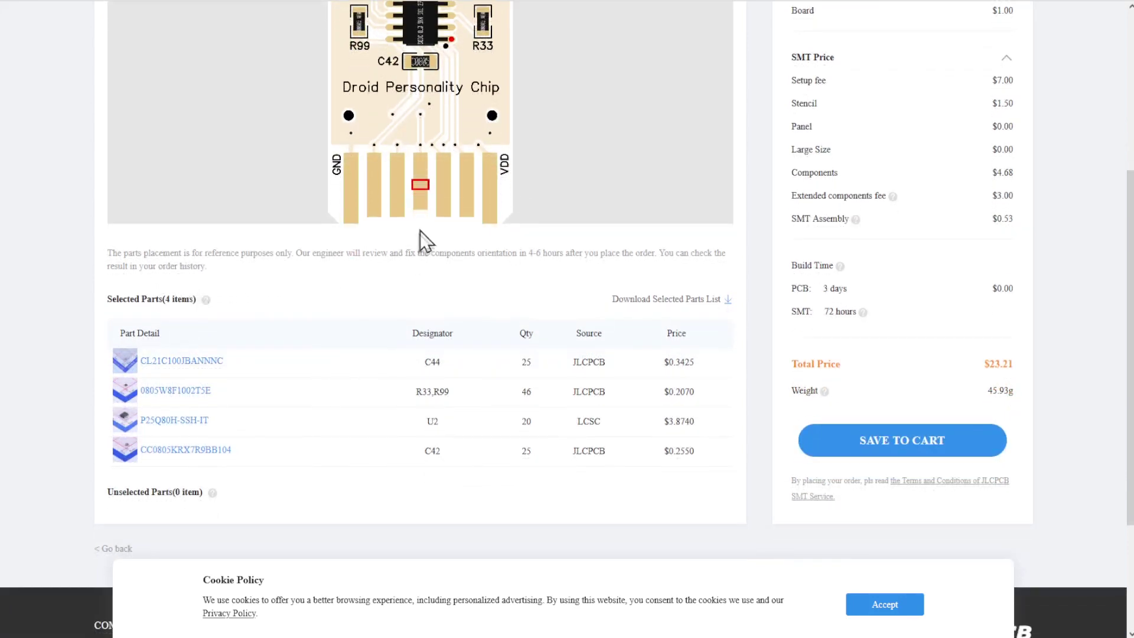
pyautogui.scroll(2, 615, 306)
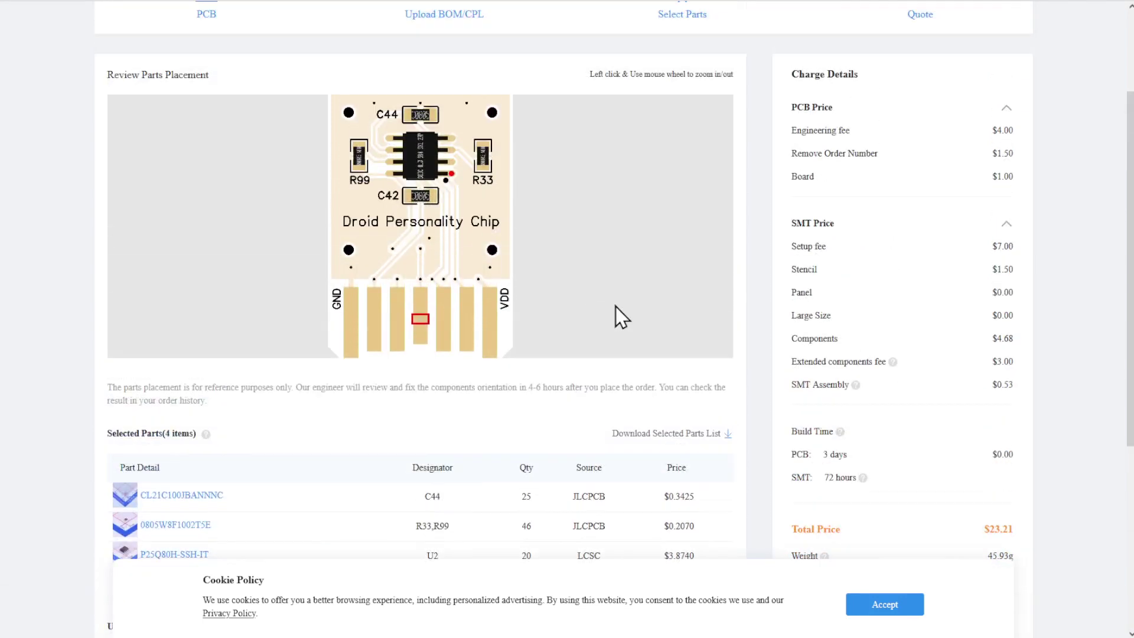
pyautogui.scroll(-1, 611, 307)
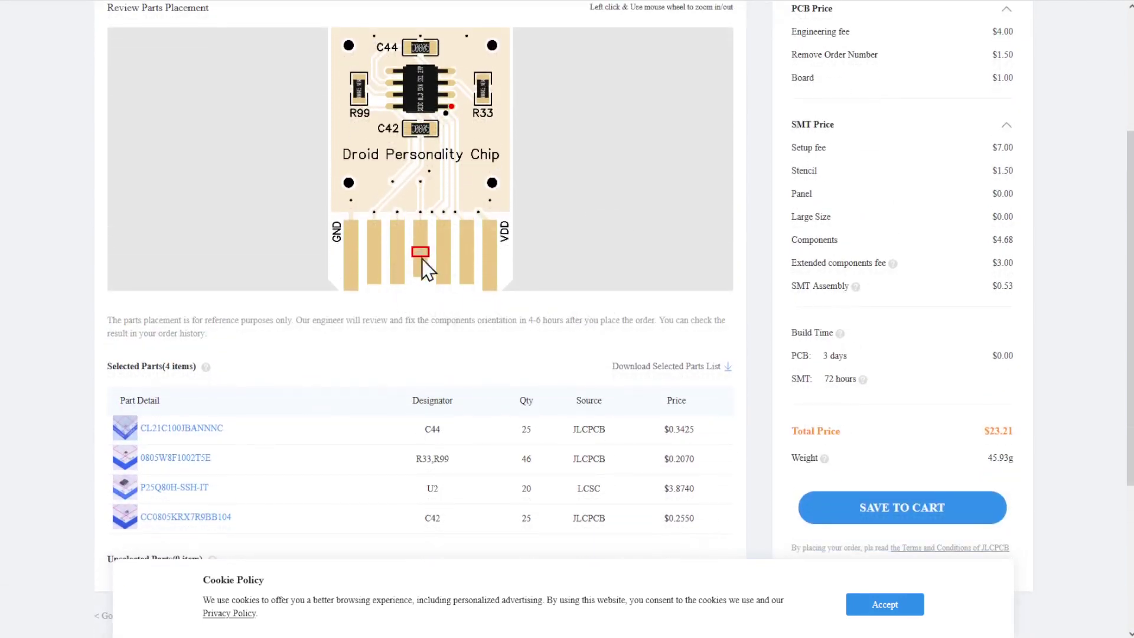
pyautogui.scroll(-2, 558, 312)
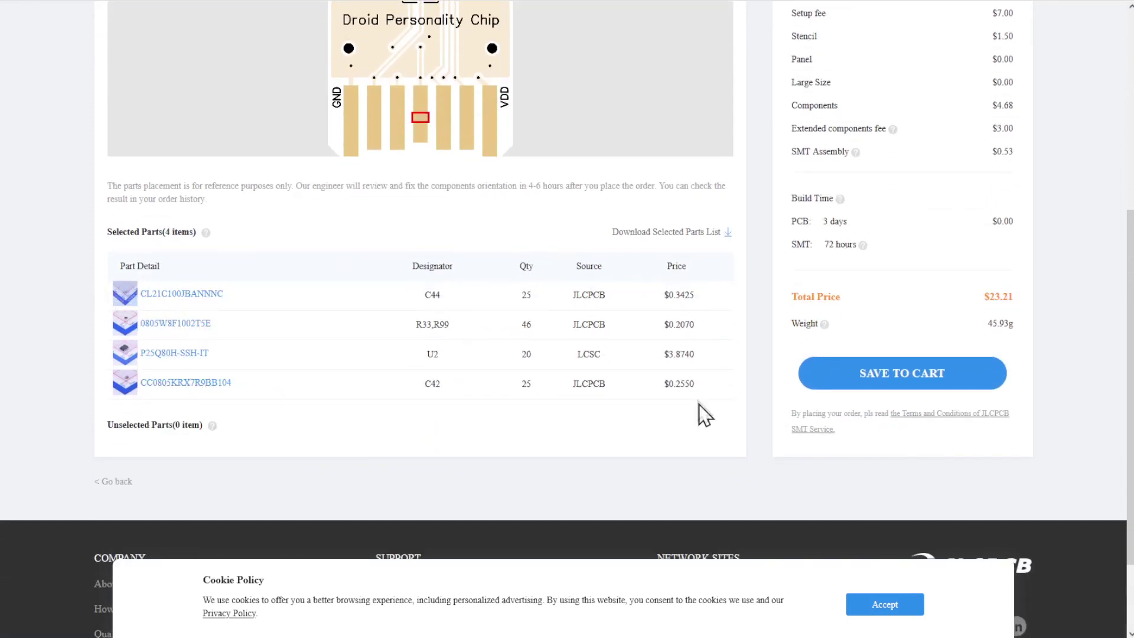
# Step: Review the PCB and SMT price breakdown in the charge details, focusing on the components cost and the extended components fee
pyautogui.scroll(3, 706, 412)
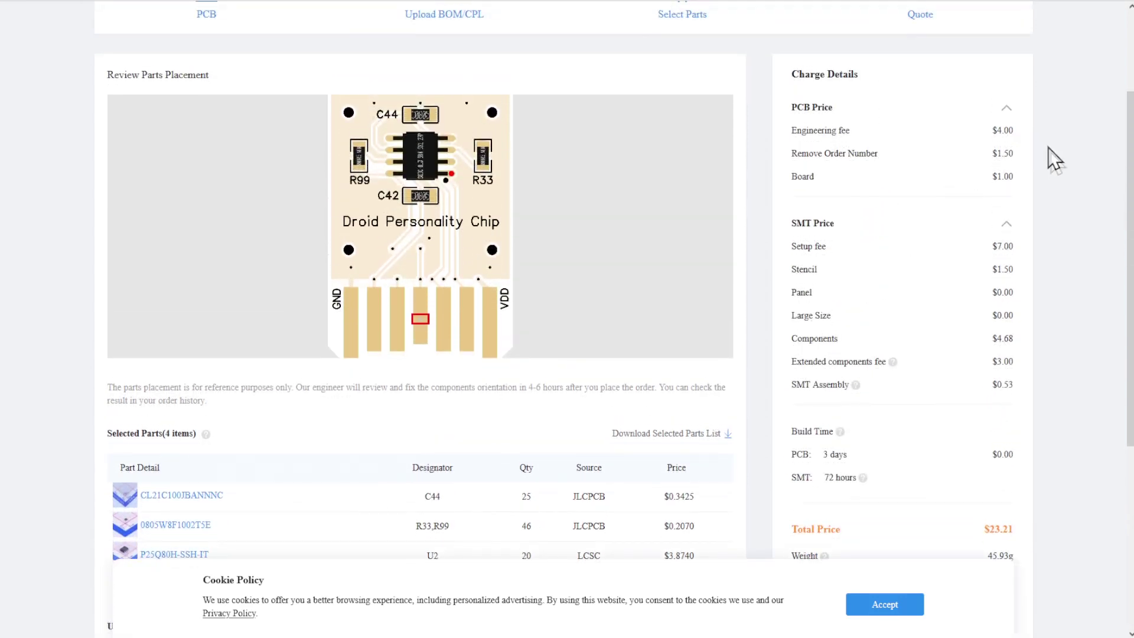
pyautogui.scroll(-1, 1058, 170)
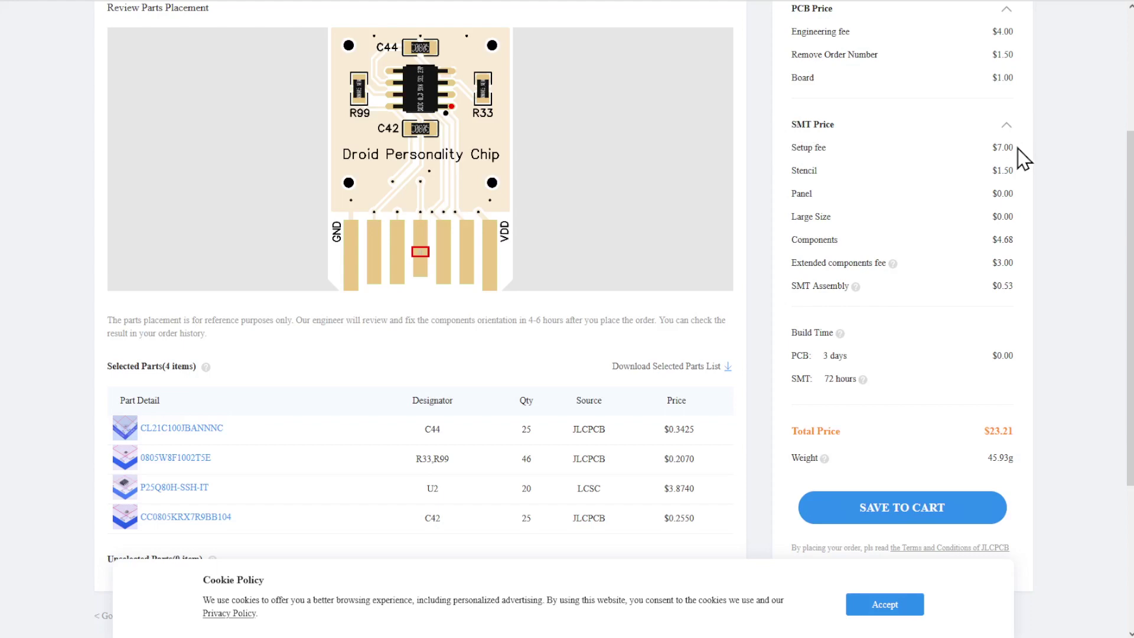
pyautogui.scroll(1, 652, 235)
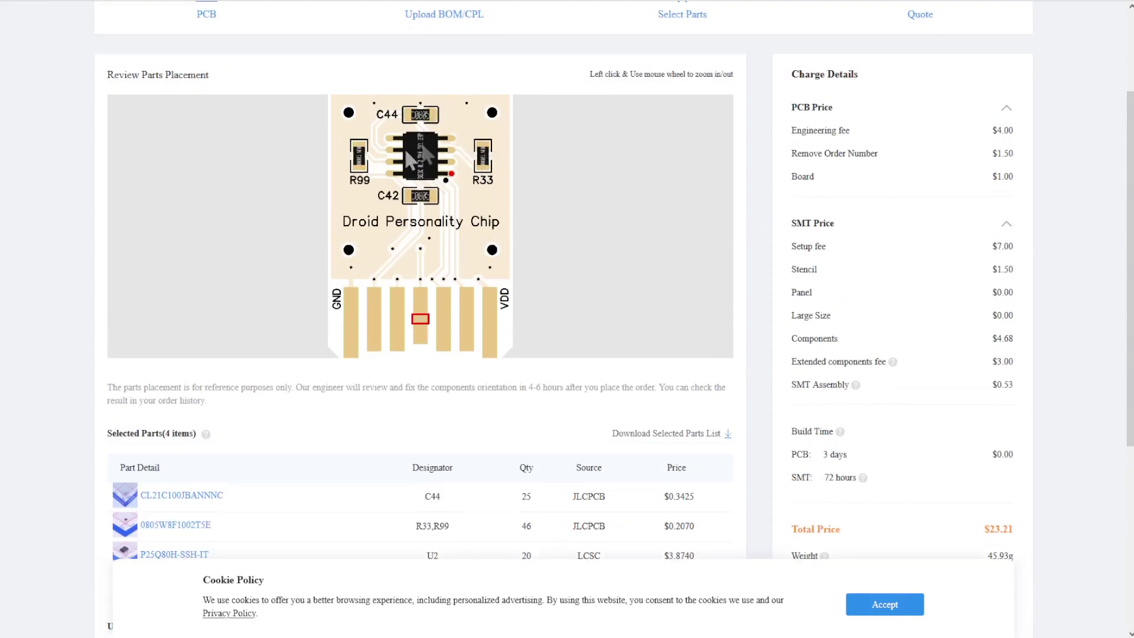
pyautogui.scroll(-1, 673, 259)
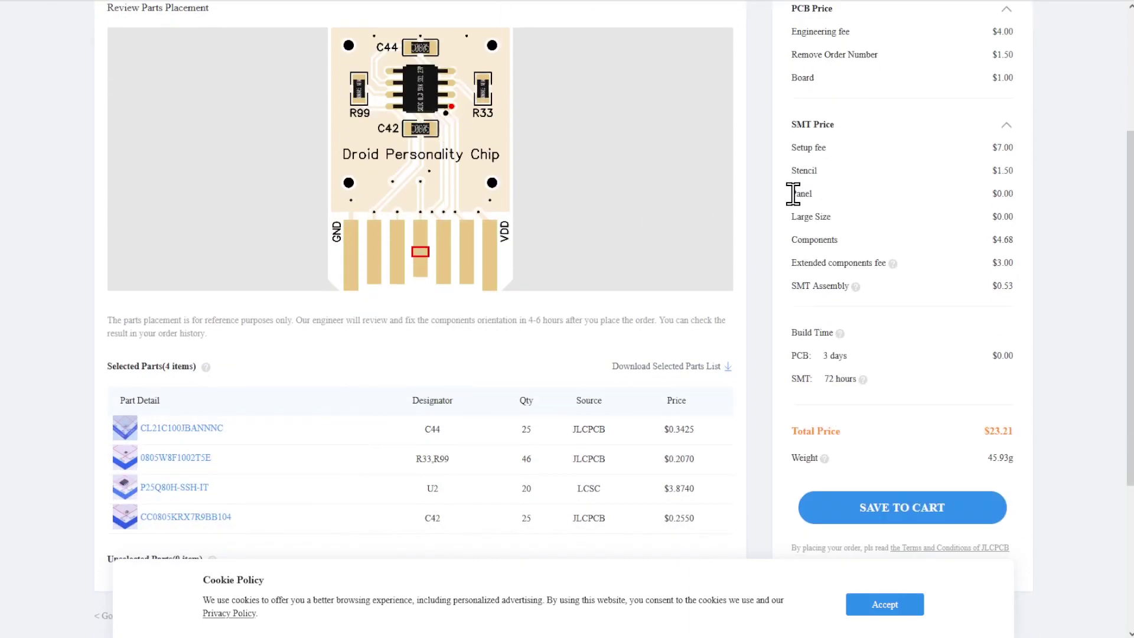
pyautogui.moveTo(792, 239); pyautogui.dragTo(1016, 241)
pyautogui.click(837, 261)
pyautogui.moveTo(893, 270)
pyautogui.scroll(-1, 354, 341)
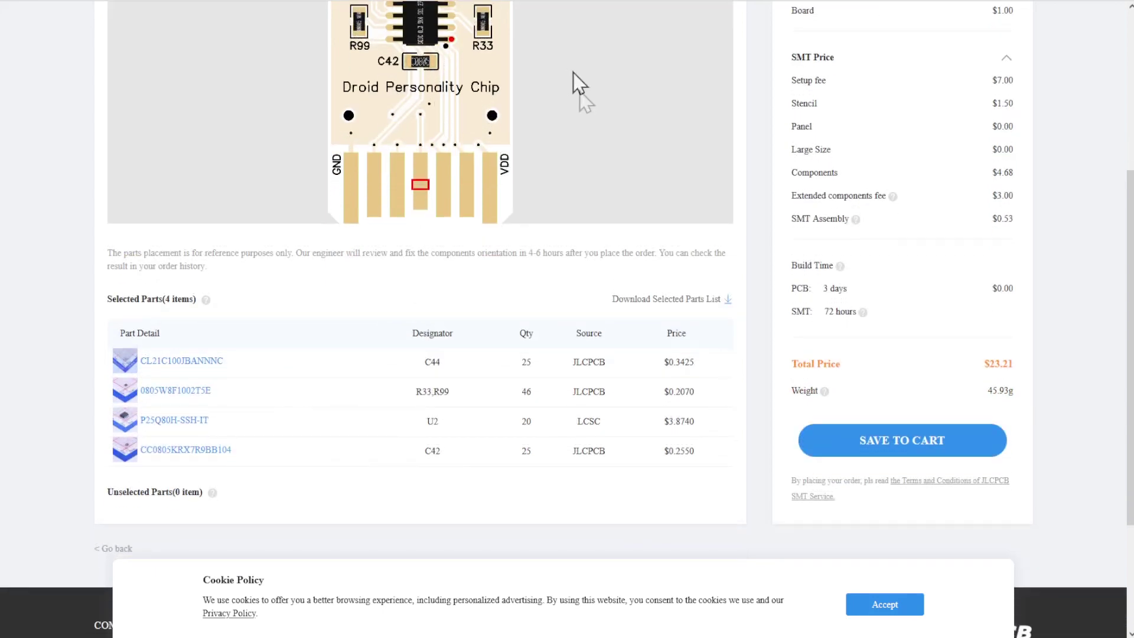
pyautogui.scroll(1, 590, 118)
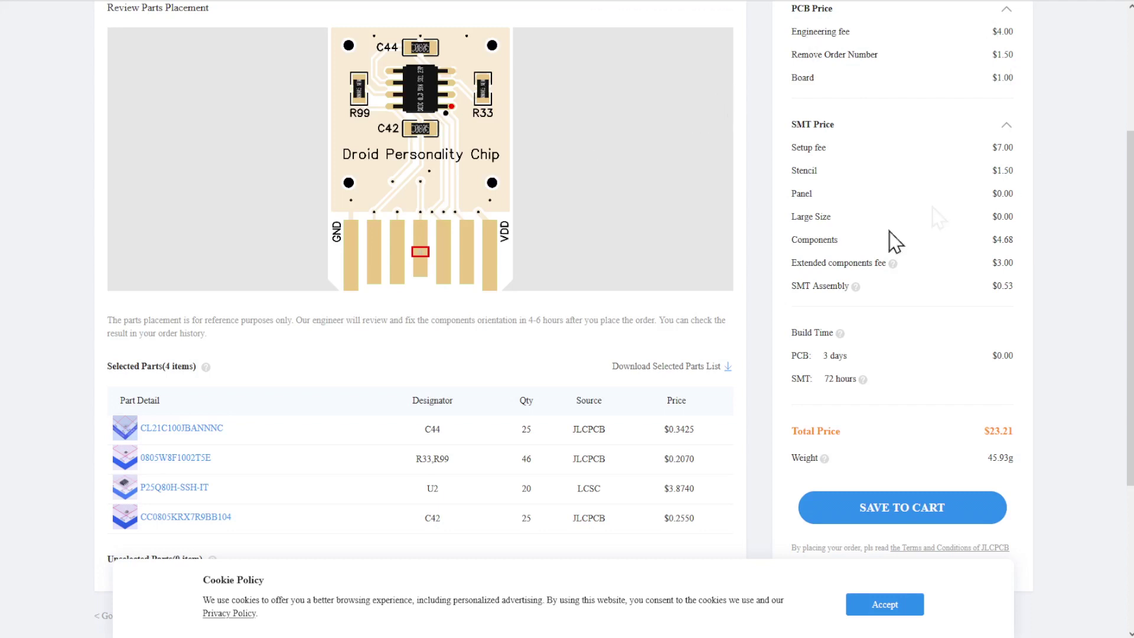
pyautogui.moveTo(792, 263); pyautogui.dragTo(1020, 263)
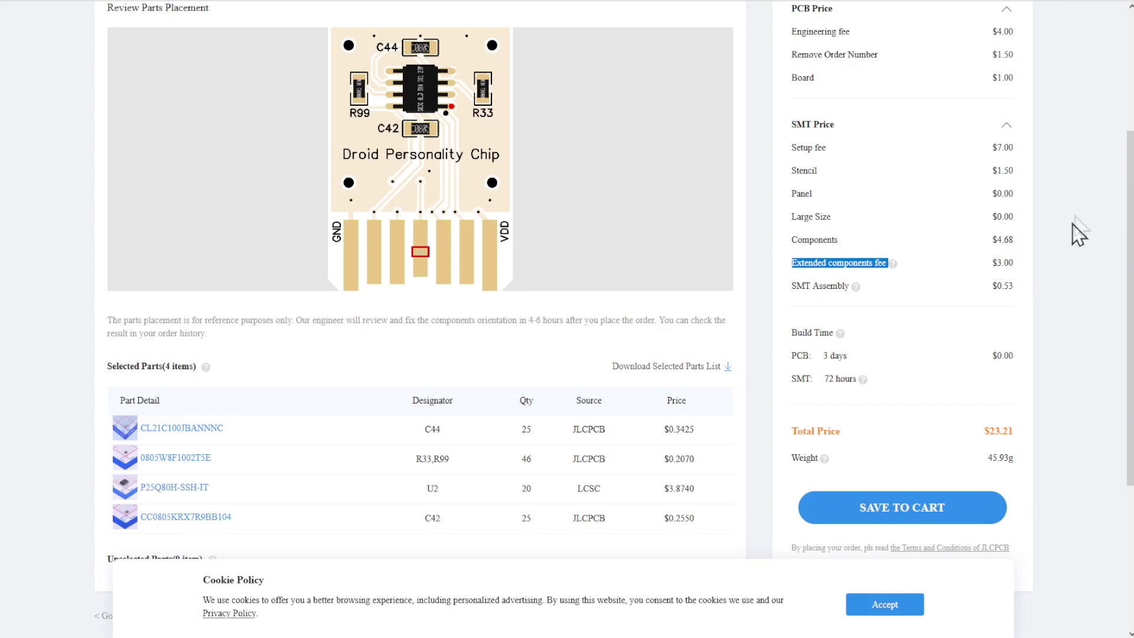
pyautogui.doubleClick(816, 260)
pyautogui.moveTo(818, 261); pyautogui.dragTo(880, 261)
pyautogui.click(986, 262)
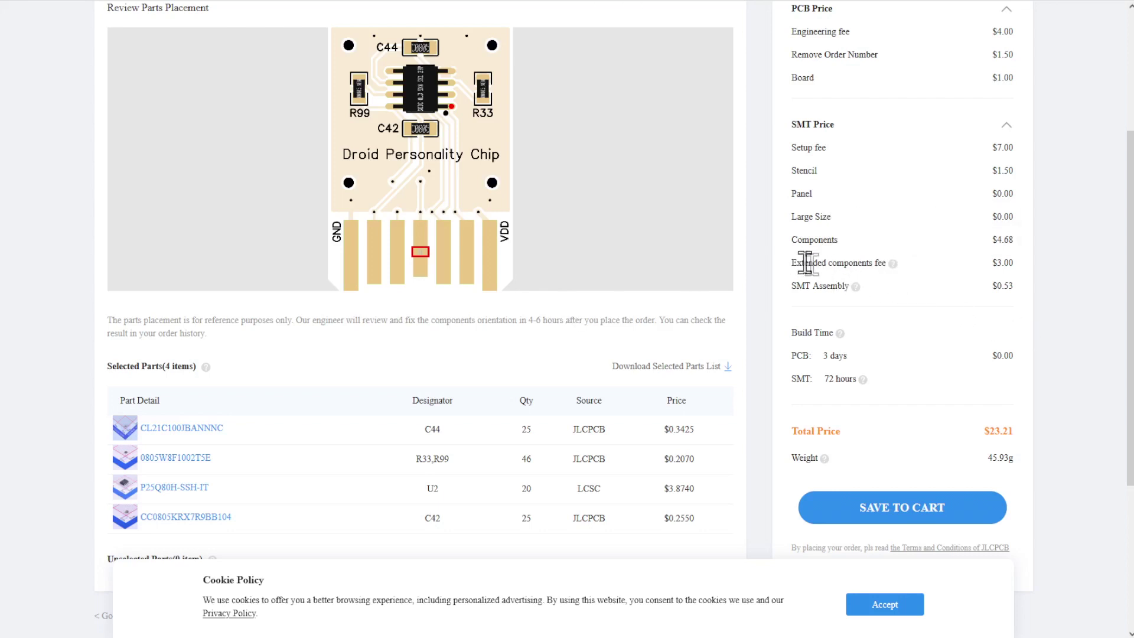
pyautogui.moveTo(791, 263); pyautogui.dragTo(1010, 263)
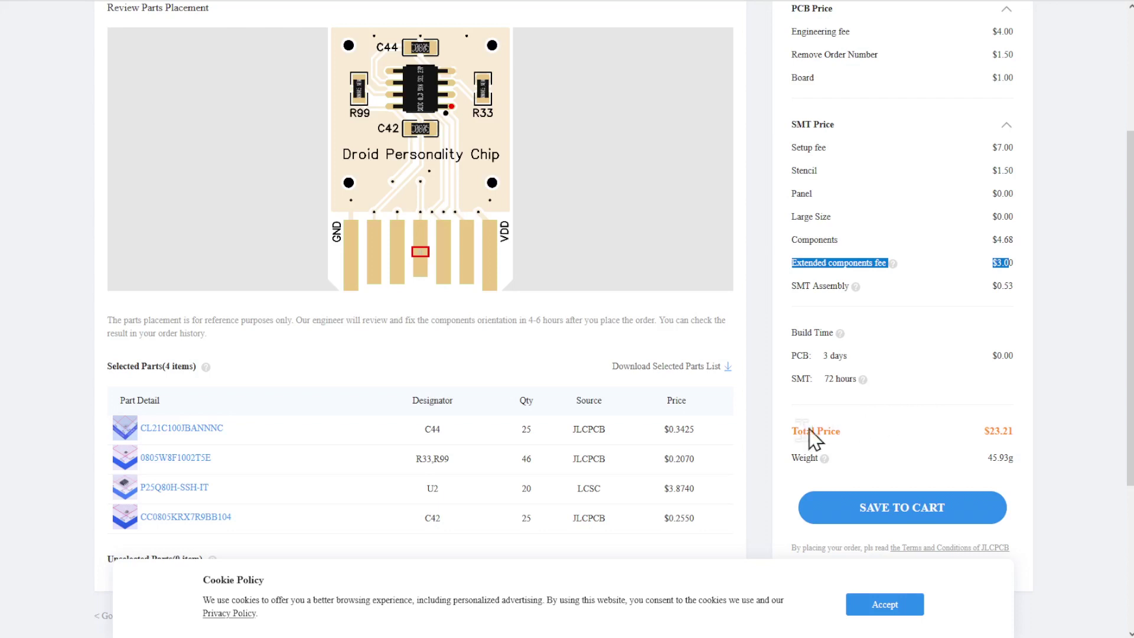
# Step: Check the total price against the charge breakdown and save the assembled board order to the cart
pyautogui.scroll(-1, 1024, 434)
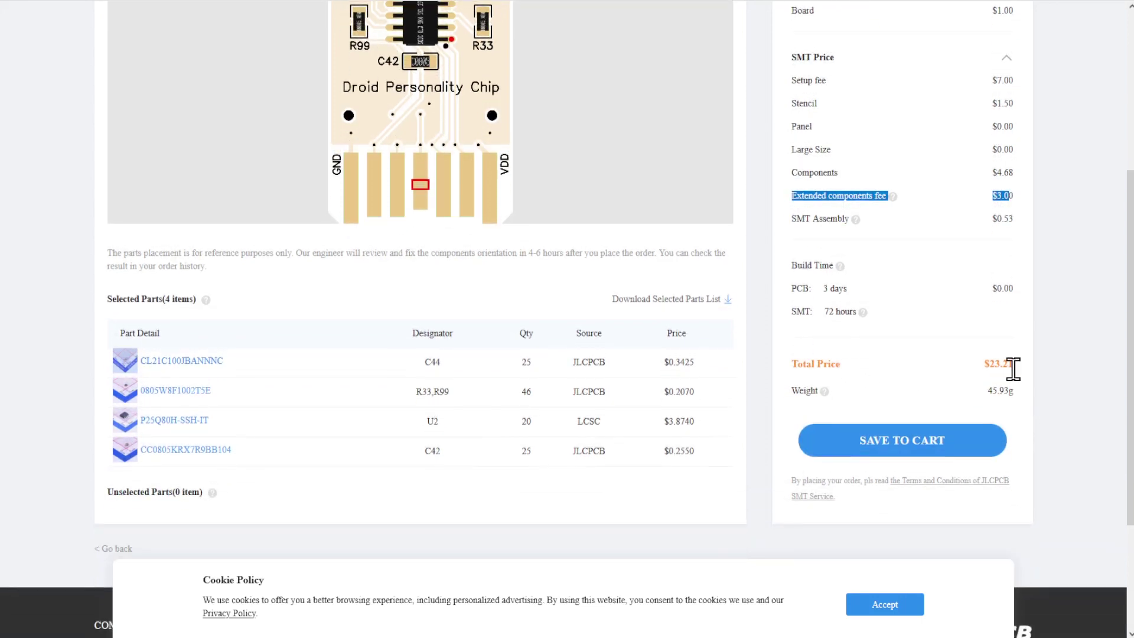
pyautogui.moveTo(1013, 367); pyautogui.dragTo(1003, 364)
pyautogui.click(1057, 369)
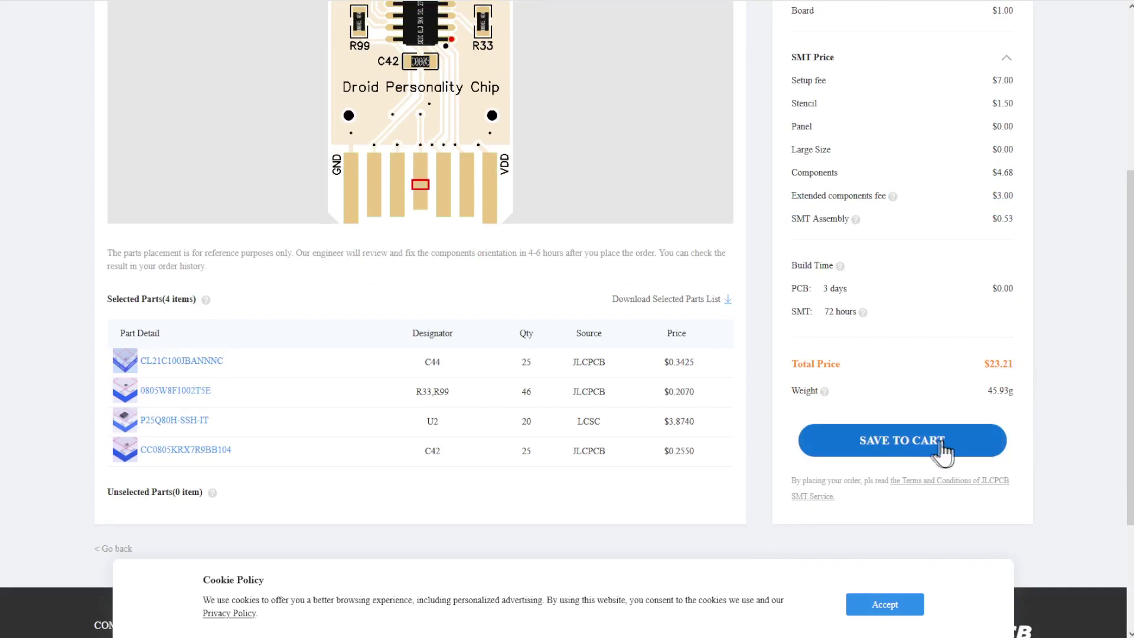
pyautogui.scroll(5, 928, 414)
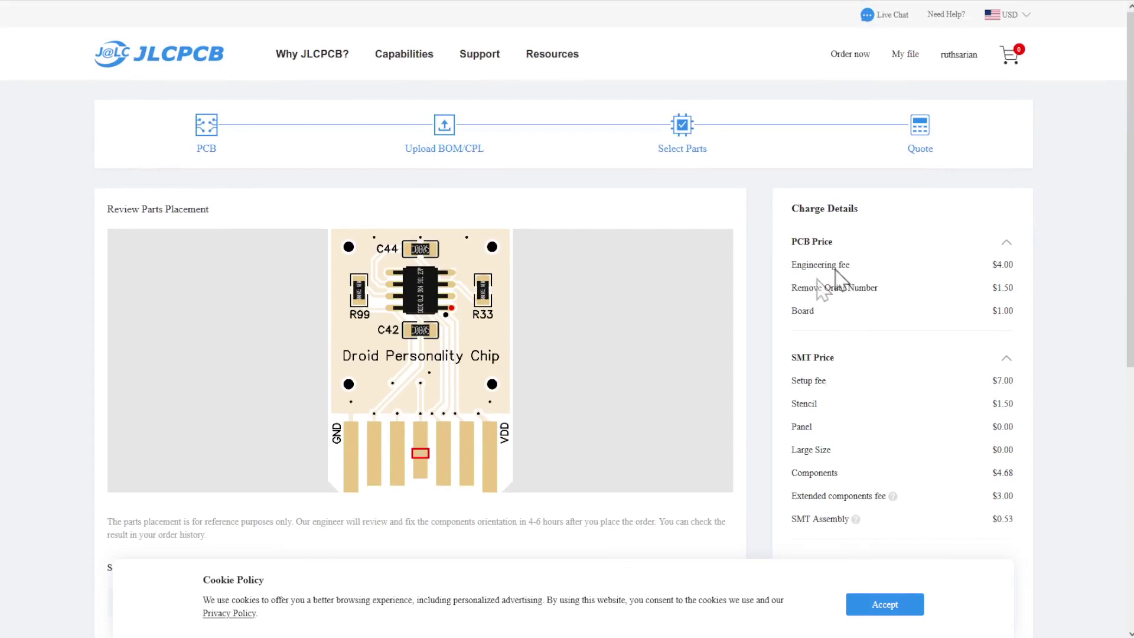
pyautogui.scroll(-7, 910, 284)
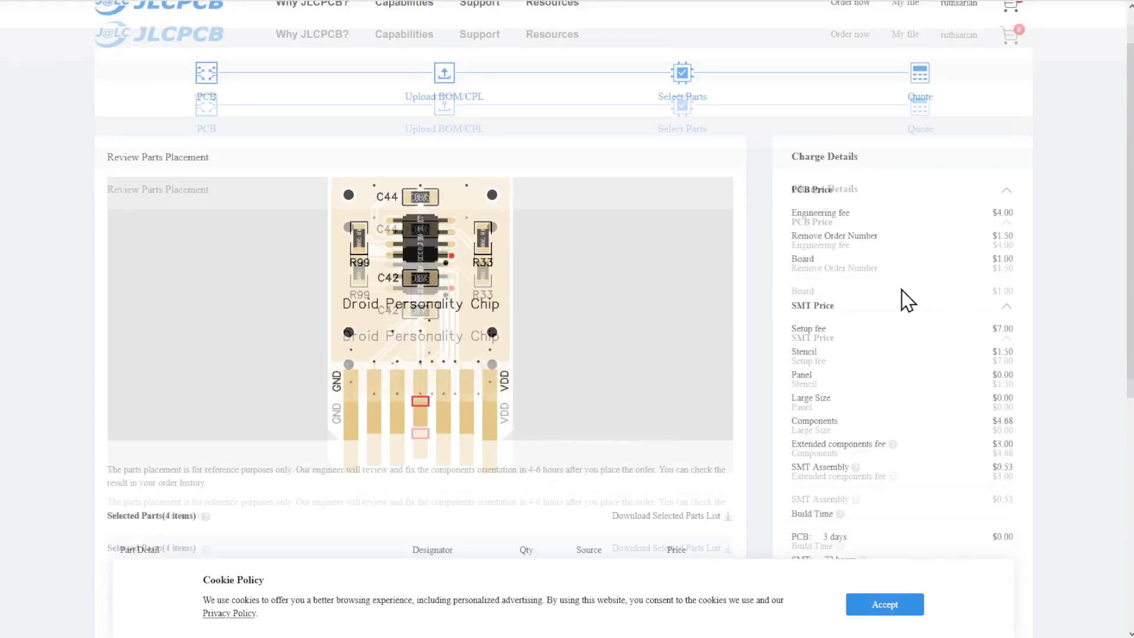
pyautogui.scroll(7, 919, 268)
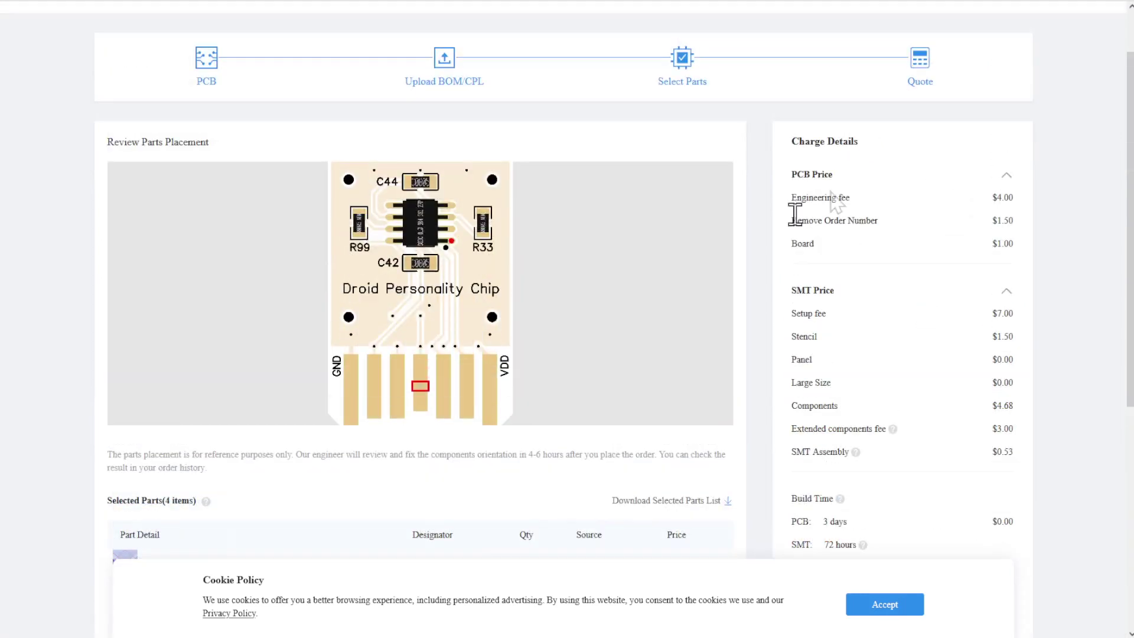
pyautogui.scroll(-5, 921, 195)
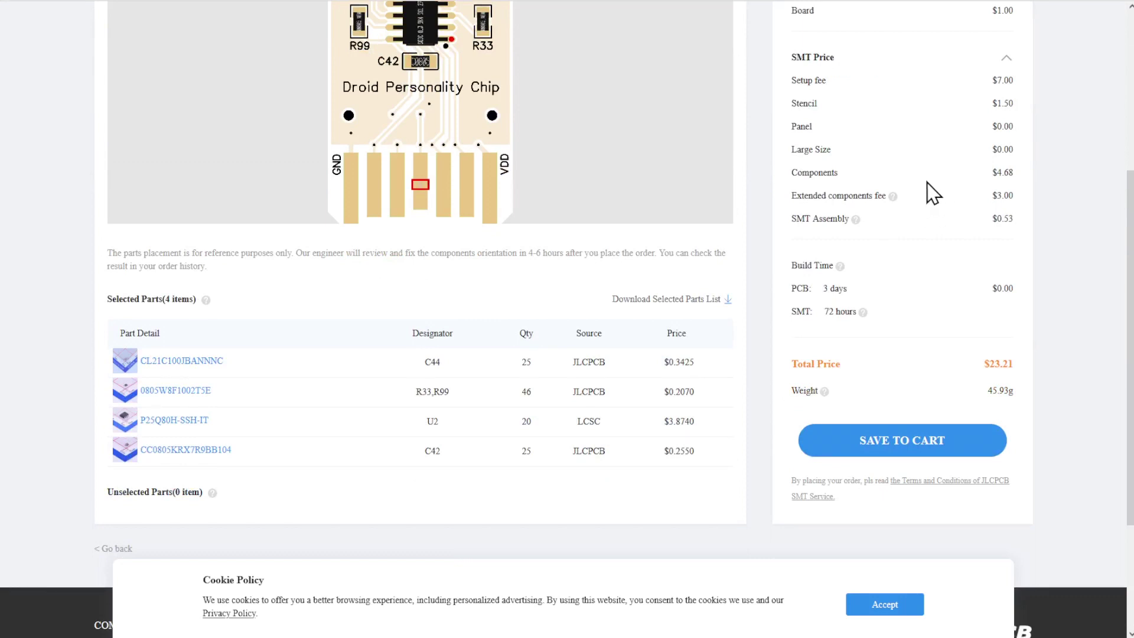
pyautogui.scroll(1, 935, 194)
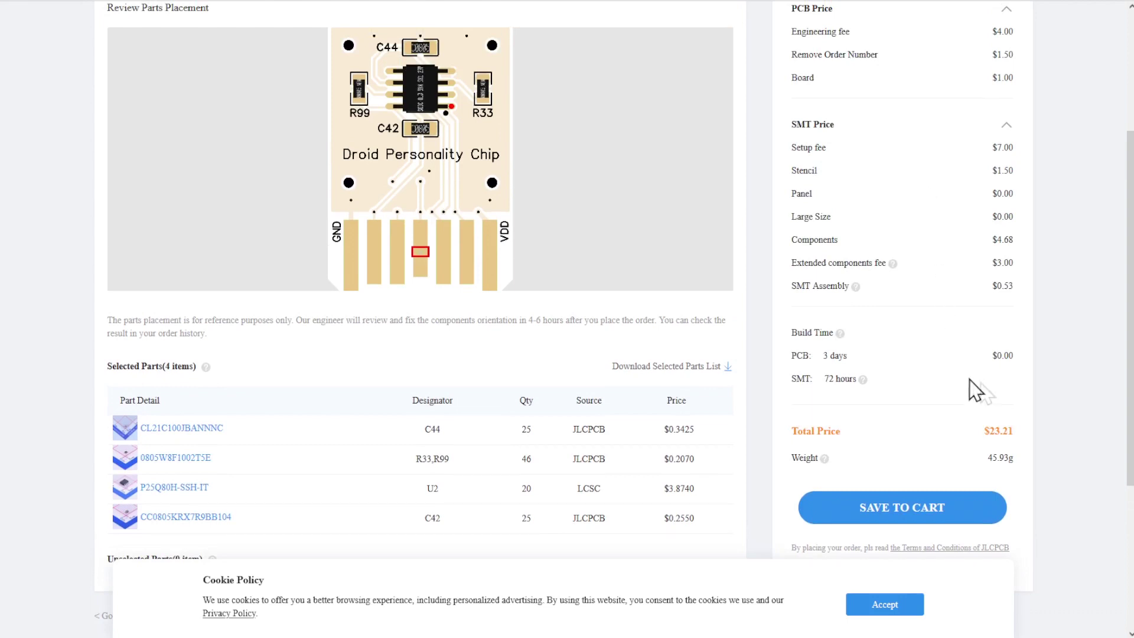
pyautogui.click(952, 512)
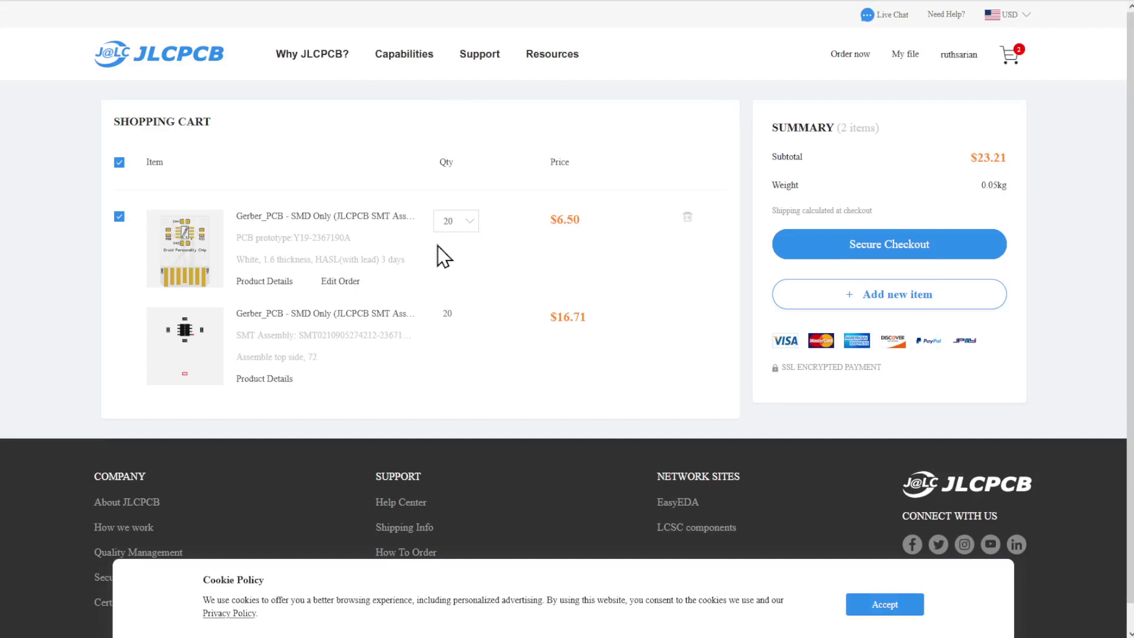
# Step: Compare the cart price for 25 boards, set the quantity to 30 and proceed to secure checkout
pyautogui.click(472, 224)
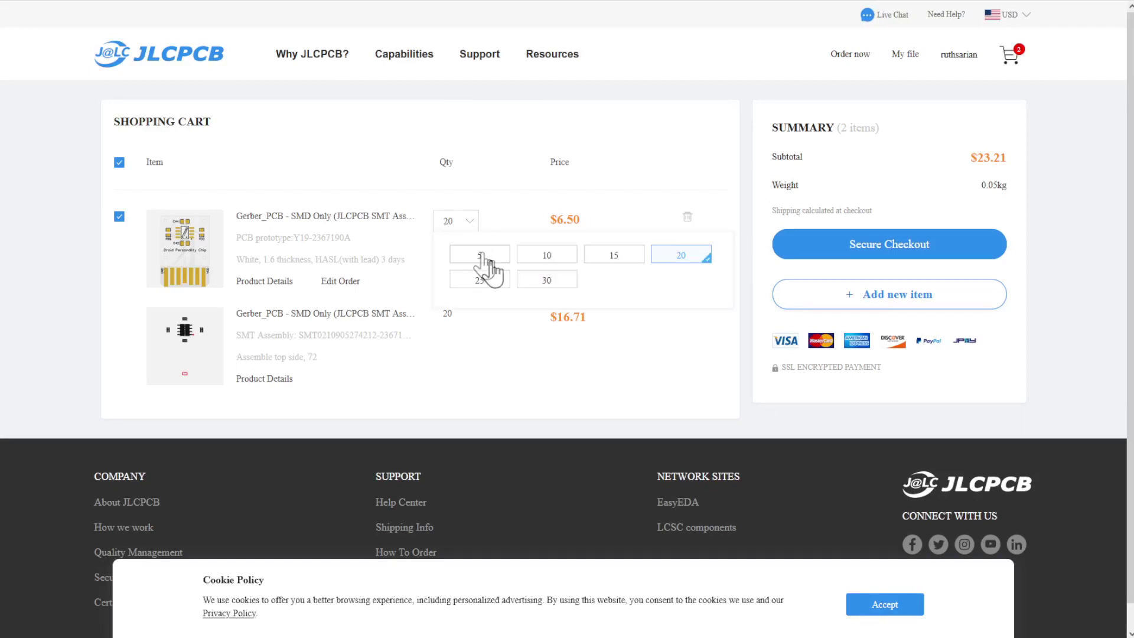
pyautogui.click(483, 281)
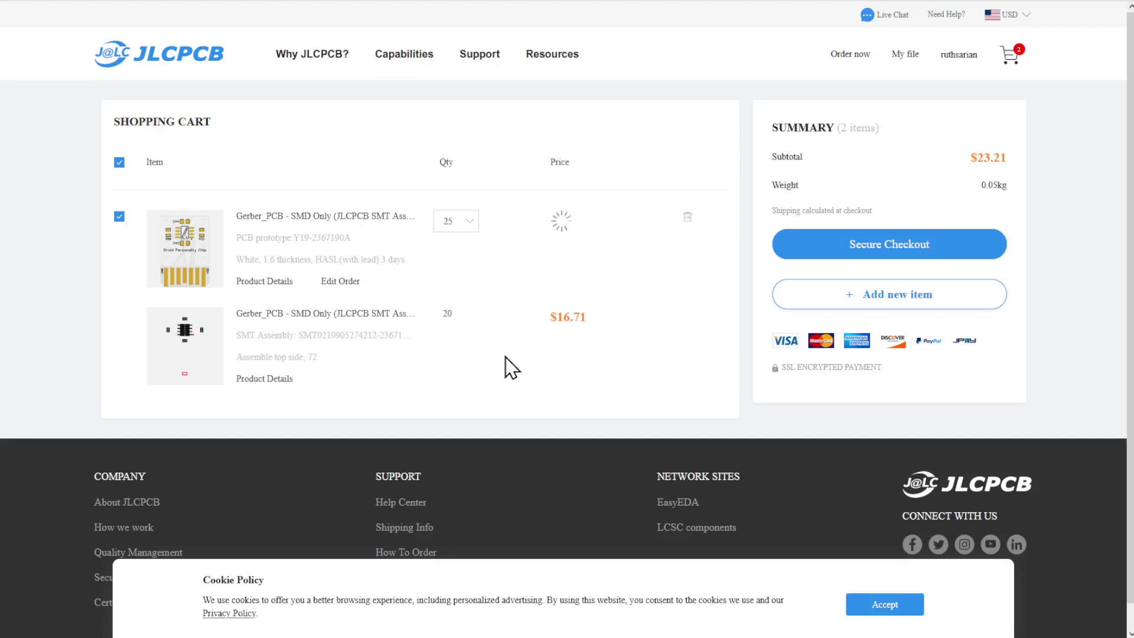
pyautogui.click(456, 223)
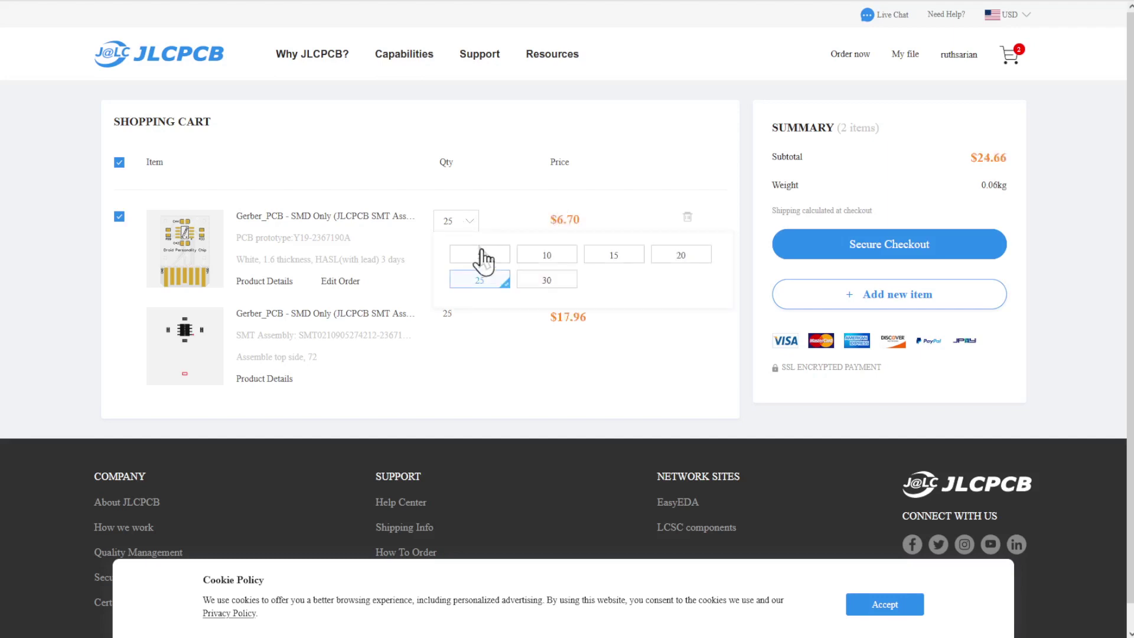
pyautogui.click(546, 282)
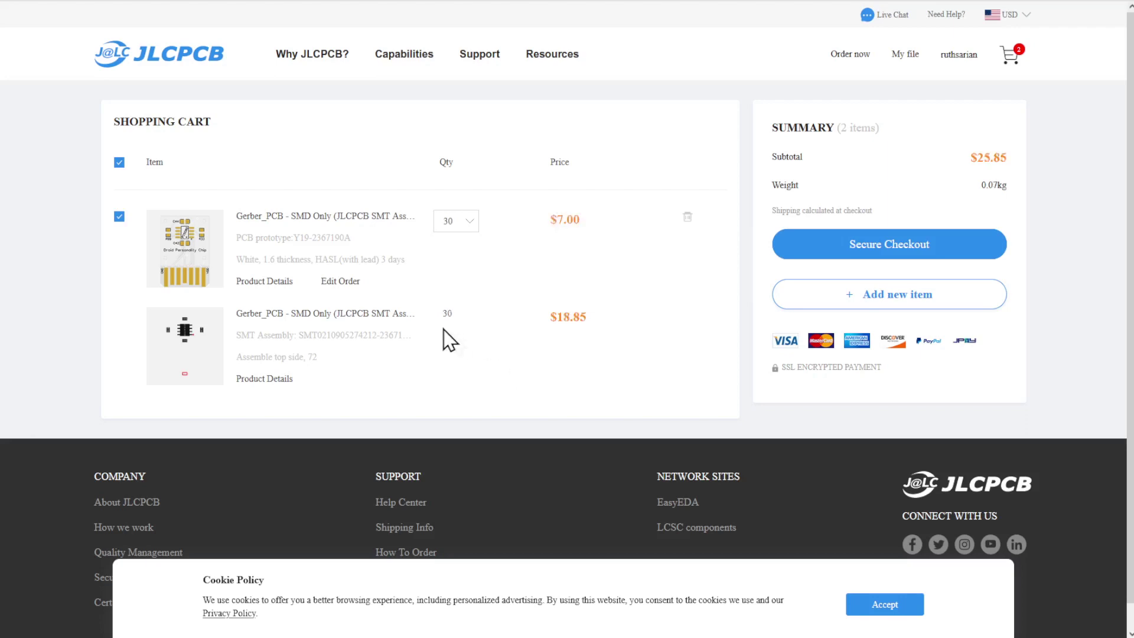
pyautogui.click(458, 224)
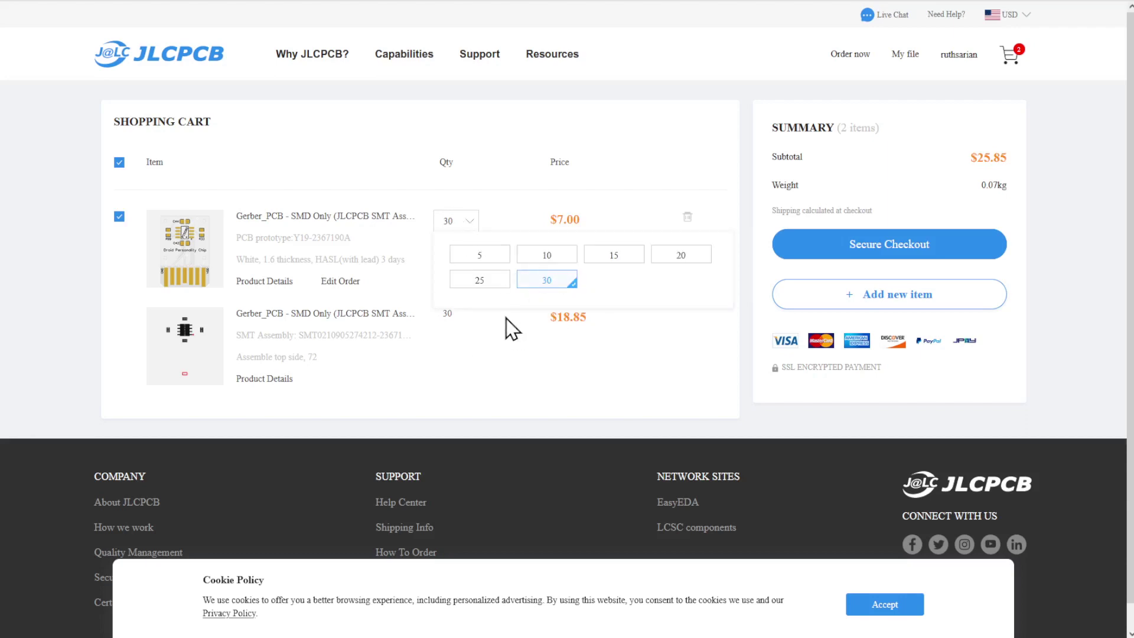
pyautogui.click(498, 339)
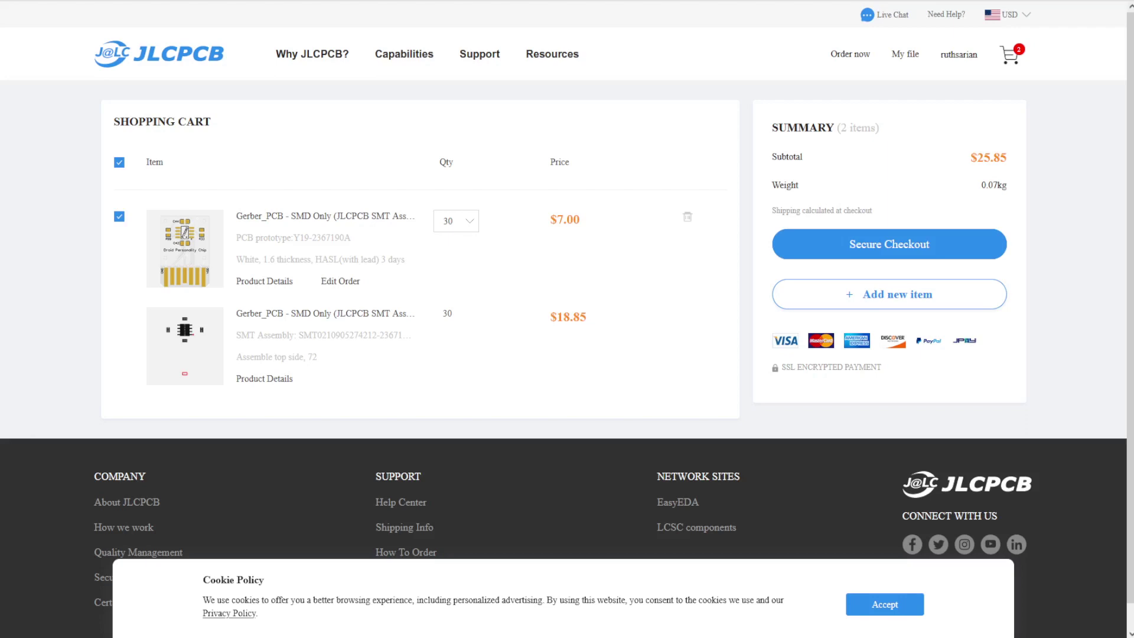
pyautogui.click(894, 251)
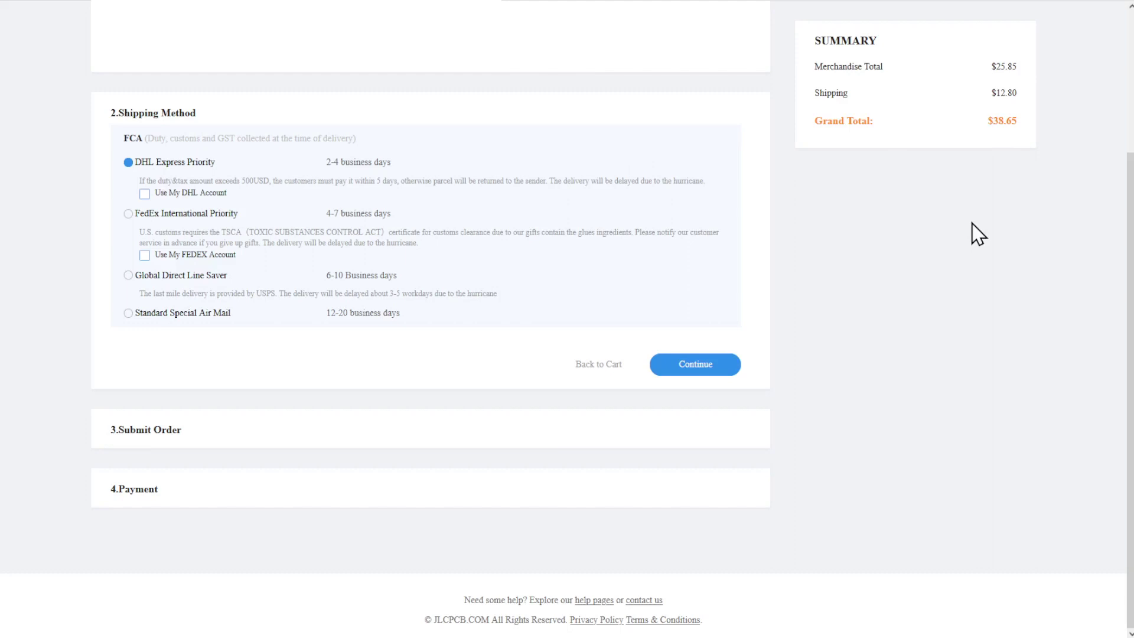
# Step: Compare the shipping charges of FedEx International Priority and DHL Express Priority against the grand total
pyautogui.click(129, 214)
pyautogui.tripleClick(144, 215)
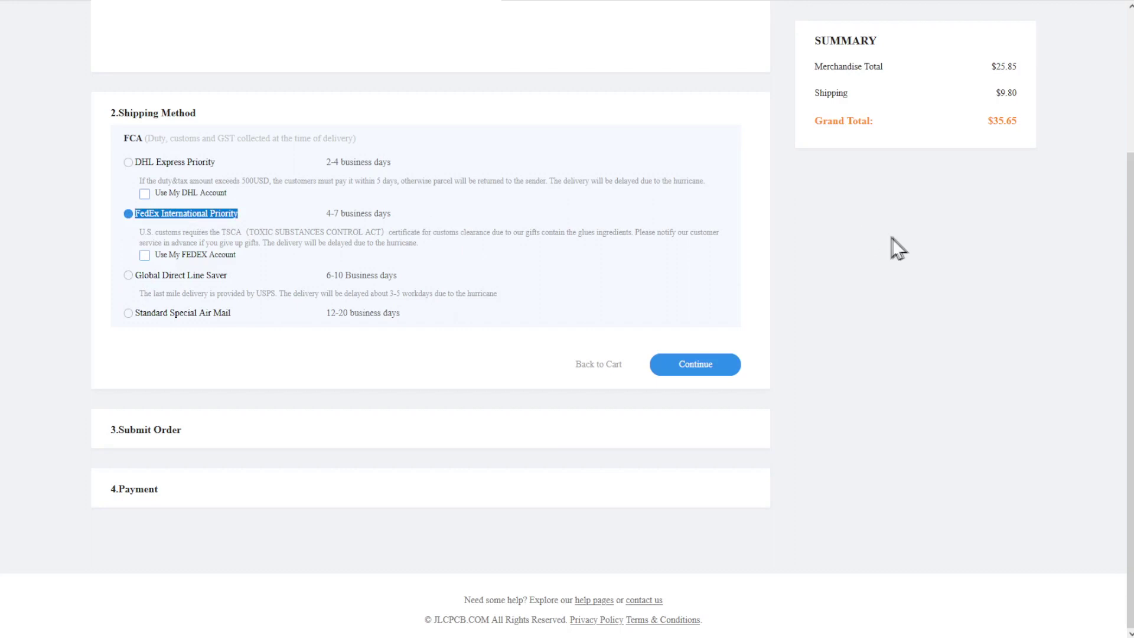
pyautogui.click(130, 163)
pyautogui.click(129, 214)
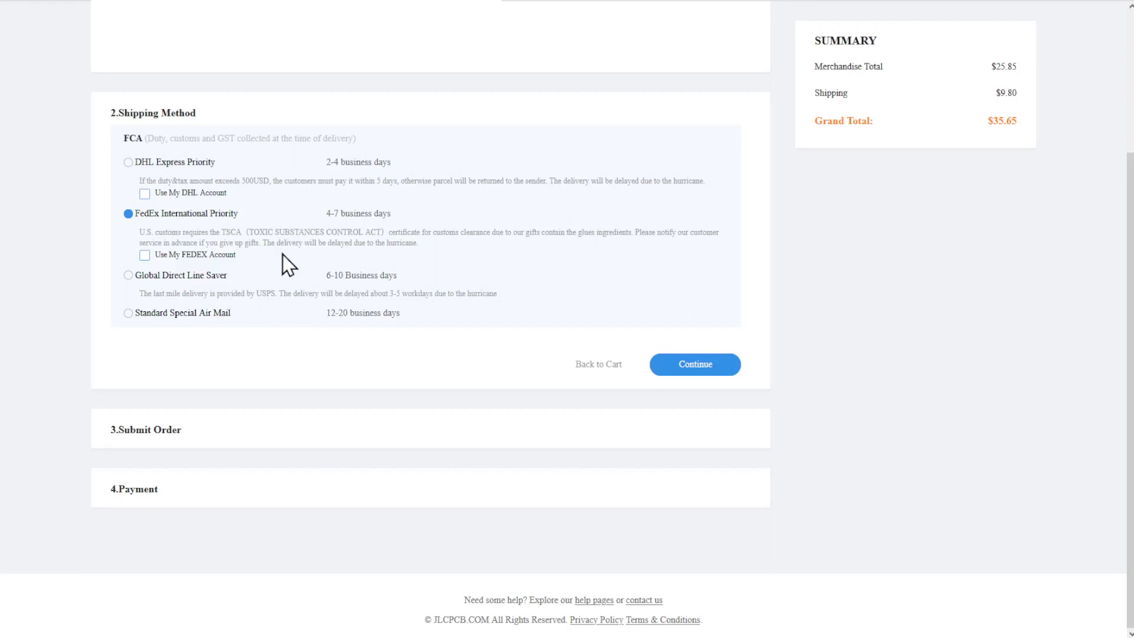
# Step: Check the Global Direct Line Saver option, choose Standard Special Air Mail as the shipping method and continue the checkout
pyautogui.click(195, 276)
pyautogui.click(177, 321)
pyautogui.doubleClick(152, 317)
pyautogui.moveTo(152, 318); pyautogui.dragTo(214, 311)
pyautogui.click(261, 305)
pyautogui.moveTo(317, 307); pyautogui.dragTo(415, 307)
pyautogui.click(416, 308)
pyautogui.click(690, 367)
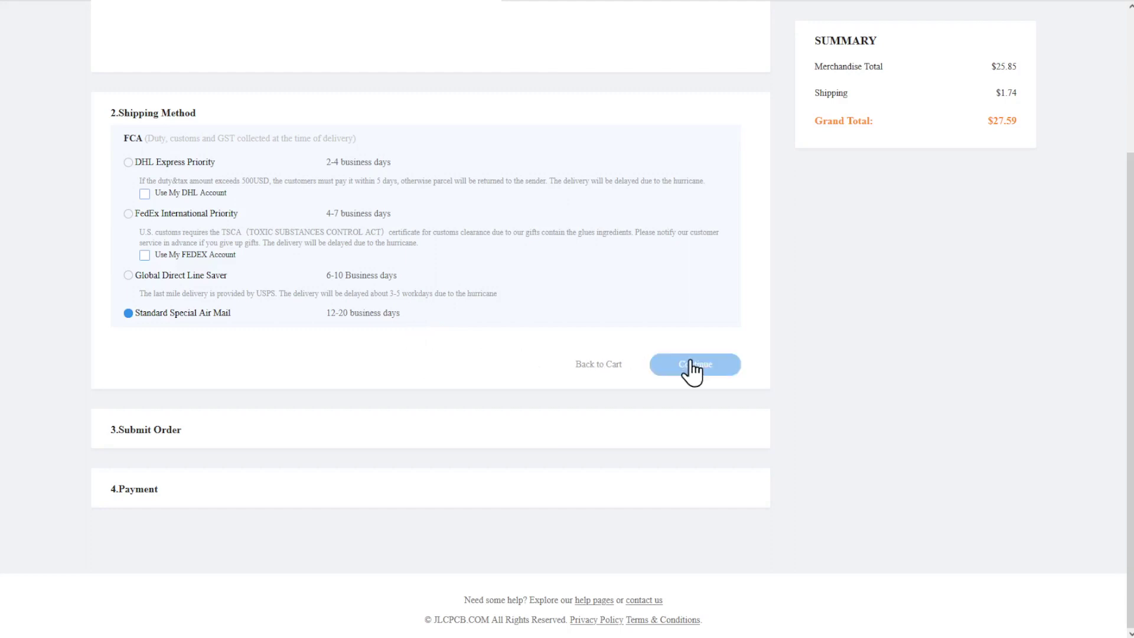
# Step: Move on to payment, apply the first $8.00 SMT Special Offer coupon and pay for the order with PayPal
pyautogui.click(110, 489)
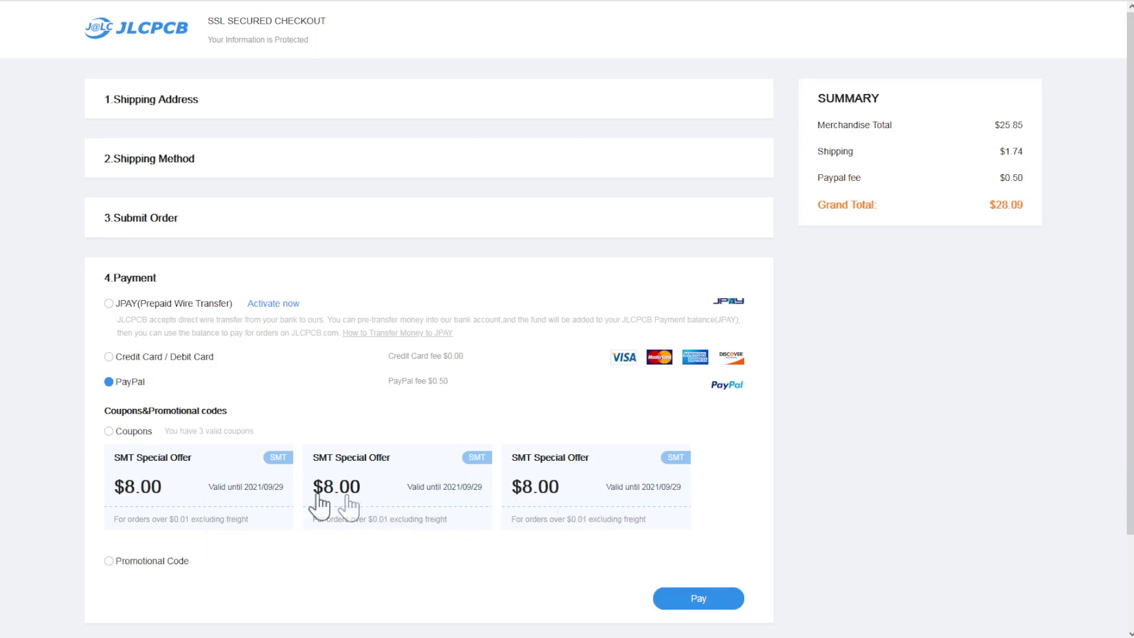
pyautogui.click(108, 432)
pyautogui.click(169, 492)
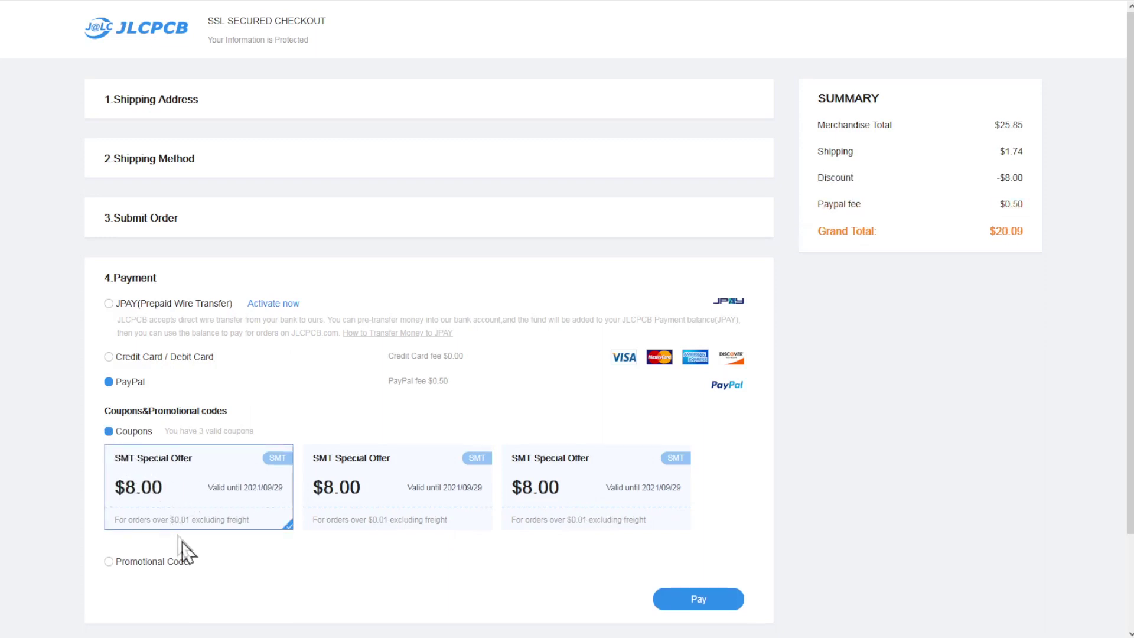
pyautogui.click(697, 600)
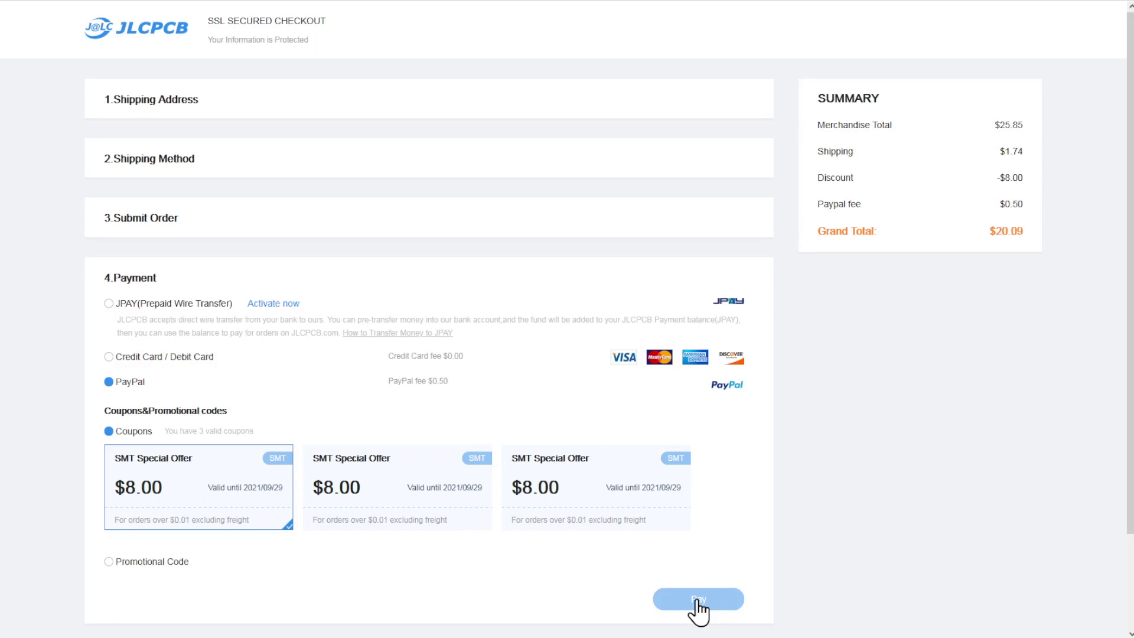
pyautogui.click(698, 600)
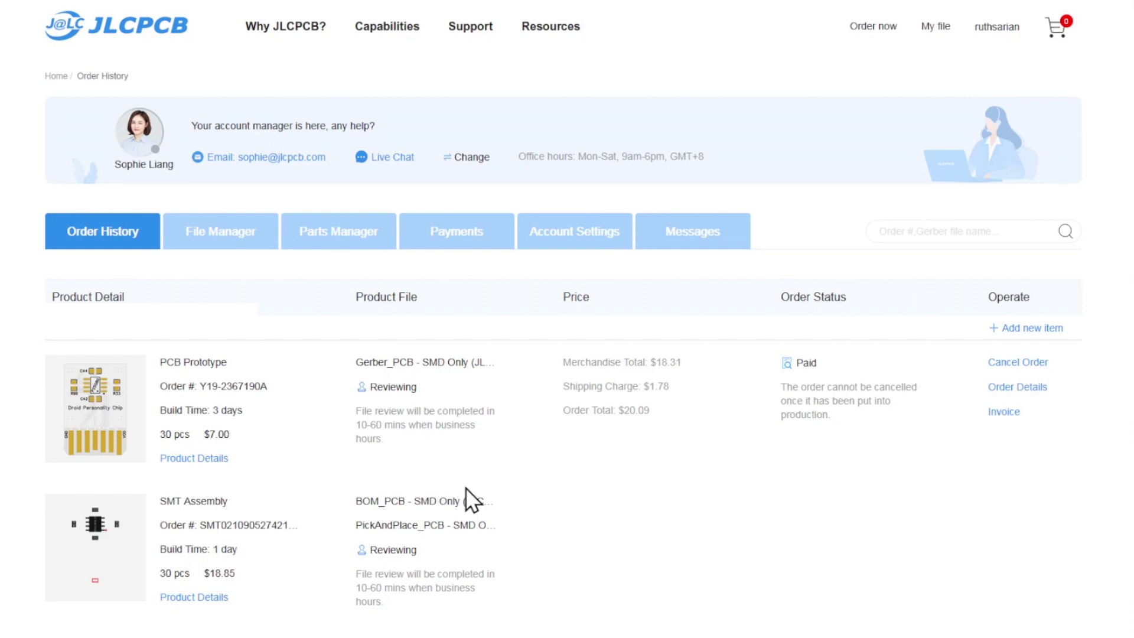
# Step: Review the order totals and the PCB prototype's details in the order history
pyautogui.moveTo(620, 410); pyautogui.dragTo(654, 412)
pyautogui.click(637, 461)
pyautogui.tripleClick(161, 436)
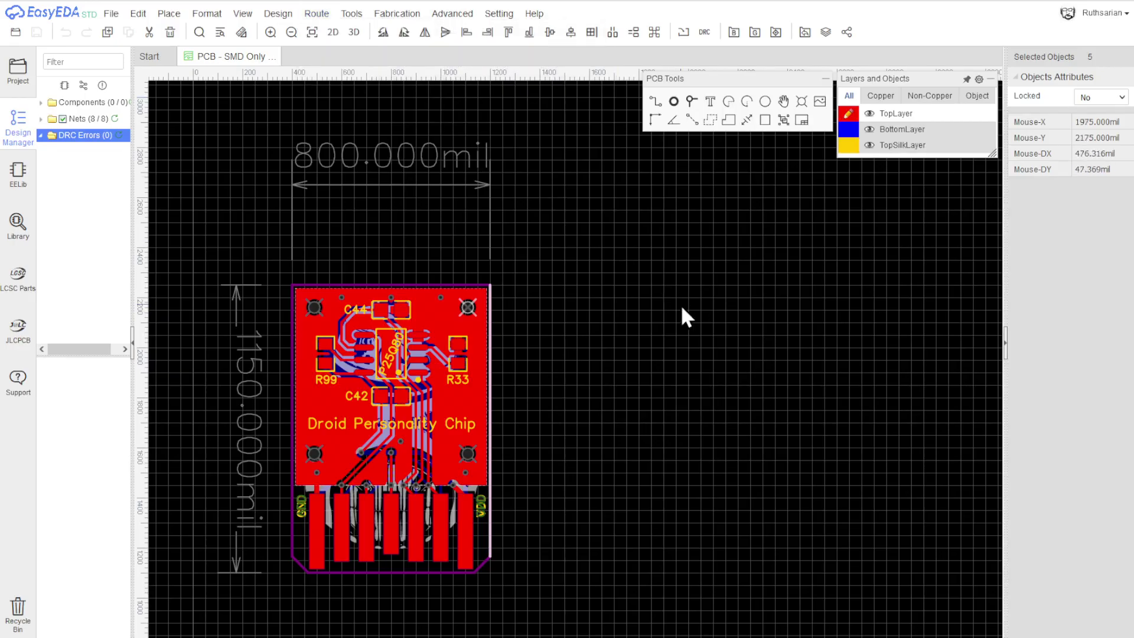
# Step: Clear the selection on the EasyEDA board and check the JLCPCB part type of the P25Q80 chip
pyautogui.click(683, 307)
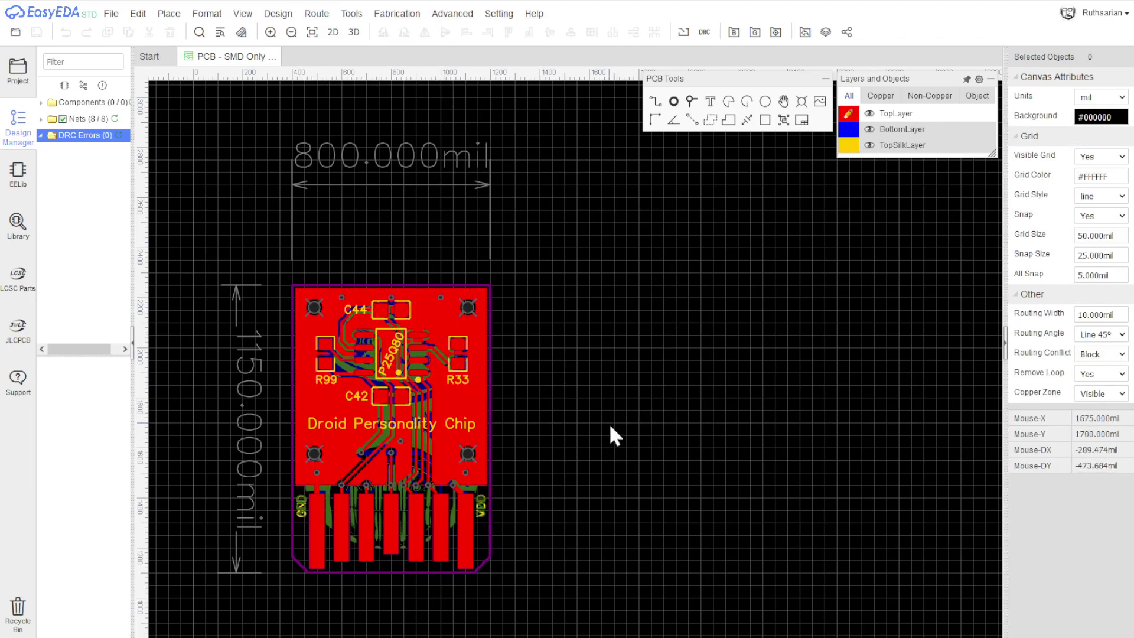
pyautogui.click(376, 377)
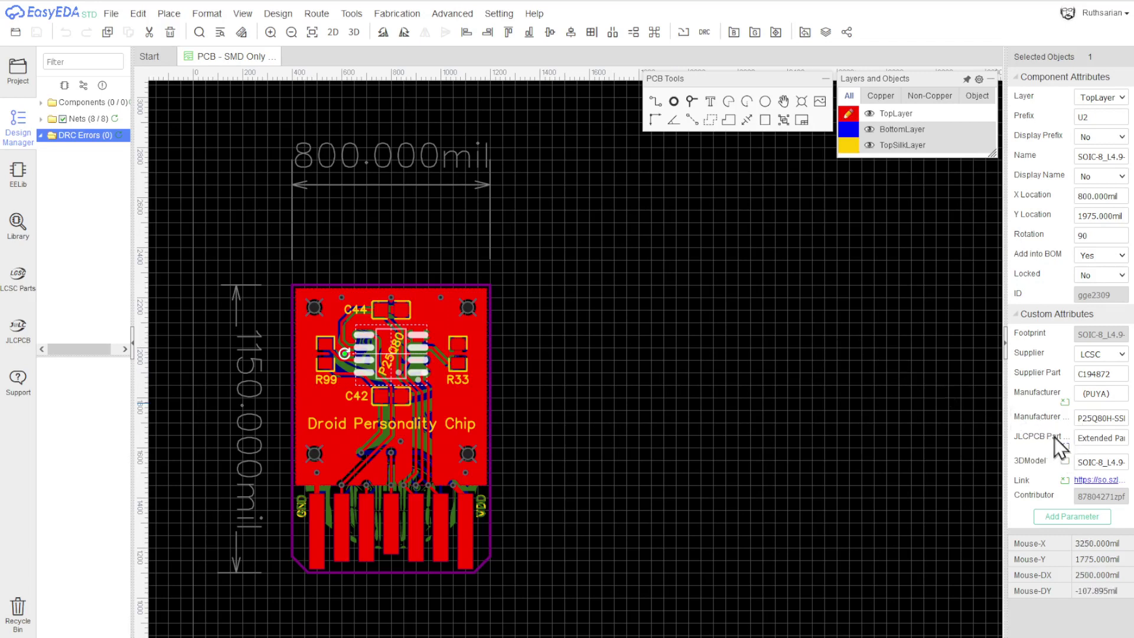
pyautogui.tripleClick(1102, 437)
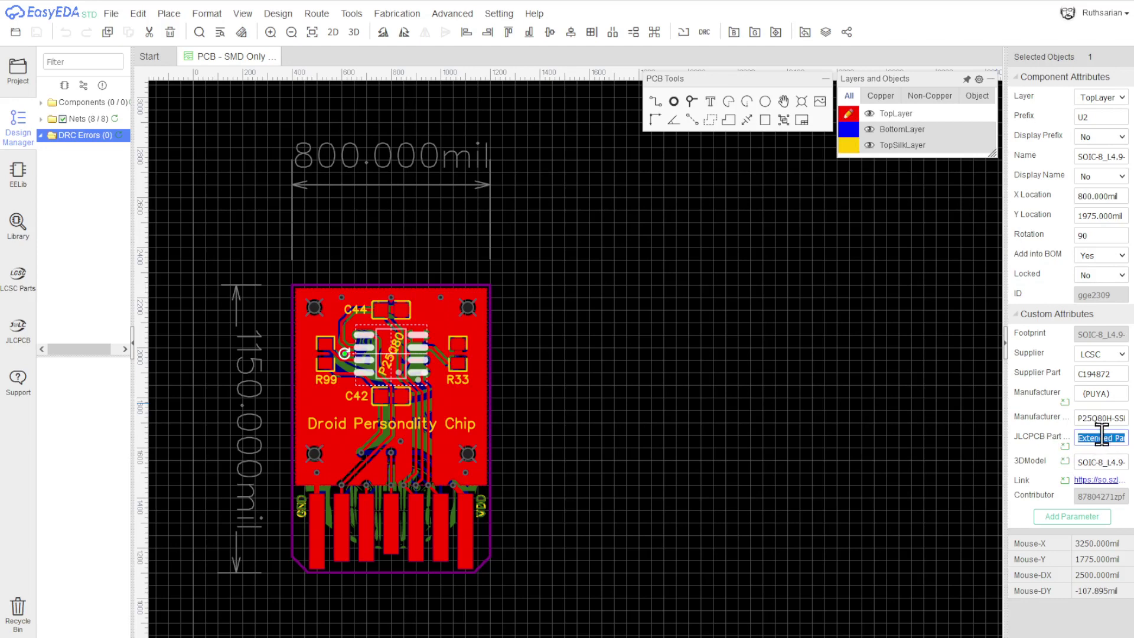
# Step: Check resistor R33's JLCPCB part type and compare it with the P25Q80 chip's attributes
pyautogui.click(463, 380)
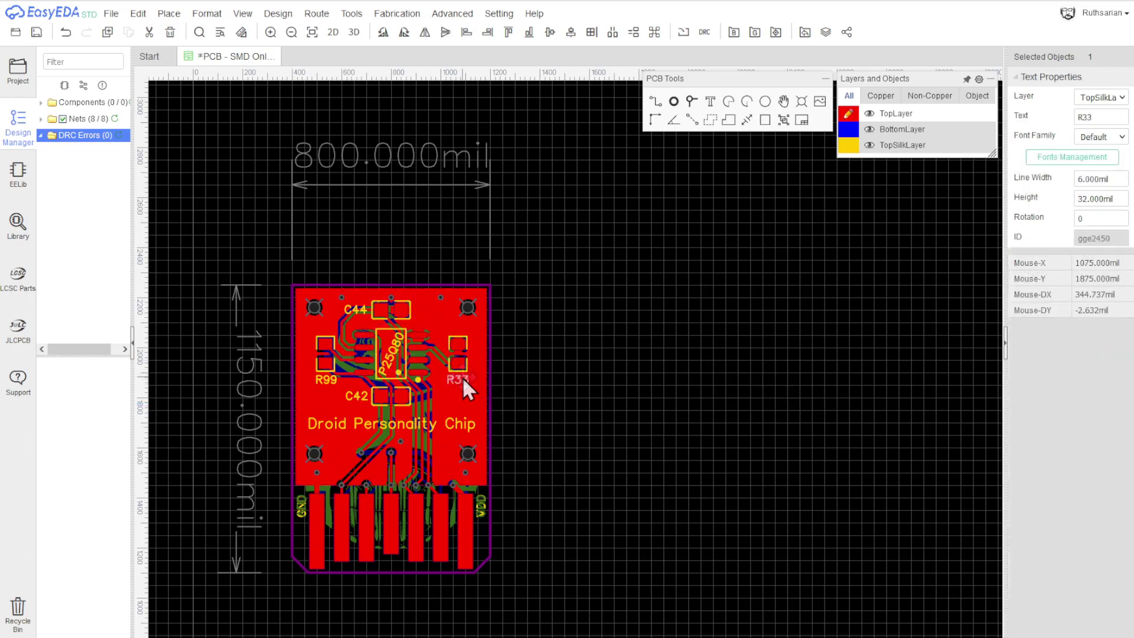
pyautogui.click(456, 372)
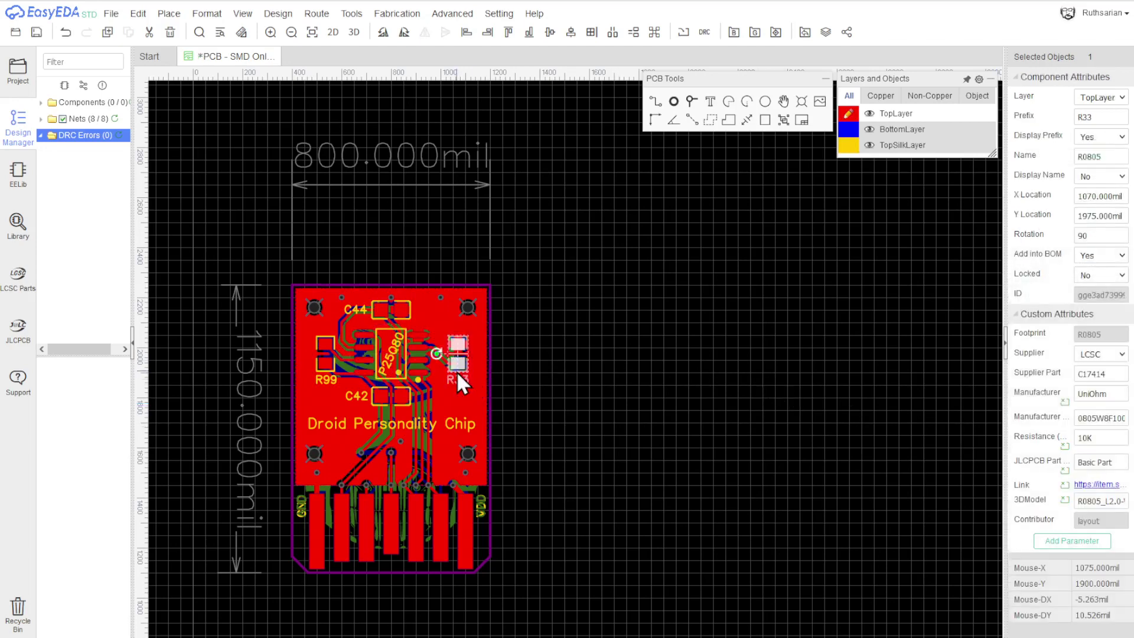
pyautogui.click(1113, 461)
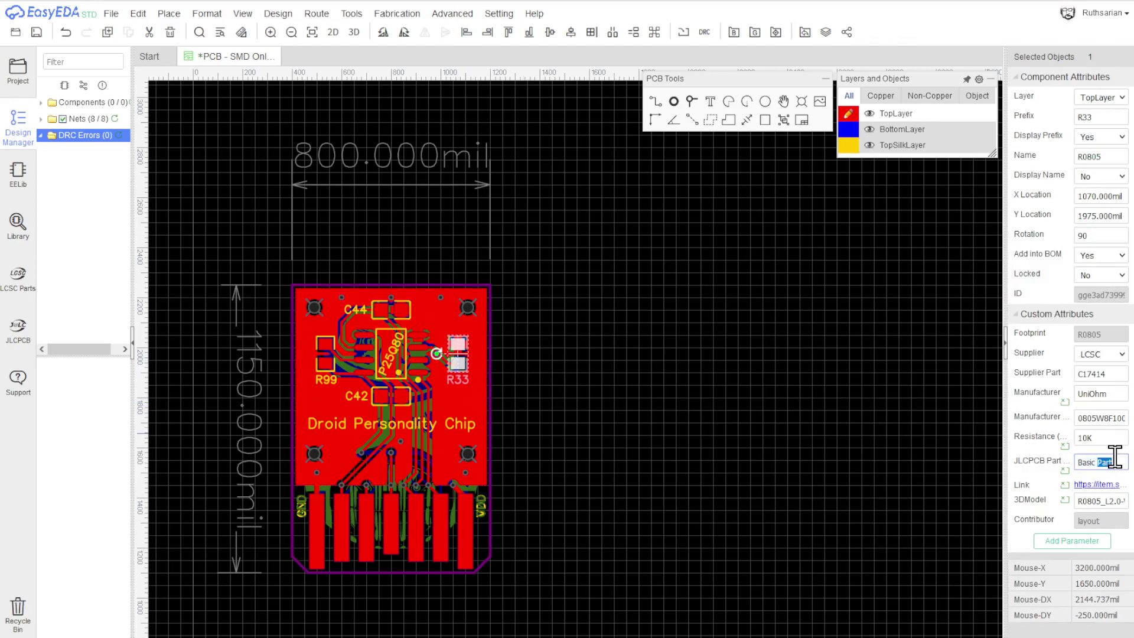
pyautogui.doubleClick(1112, 462)
pyautogui.click(915, 463)
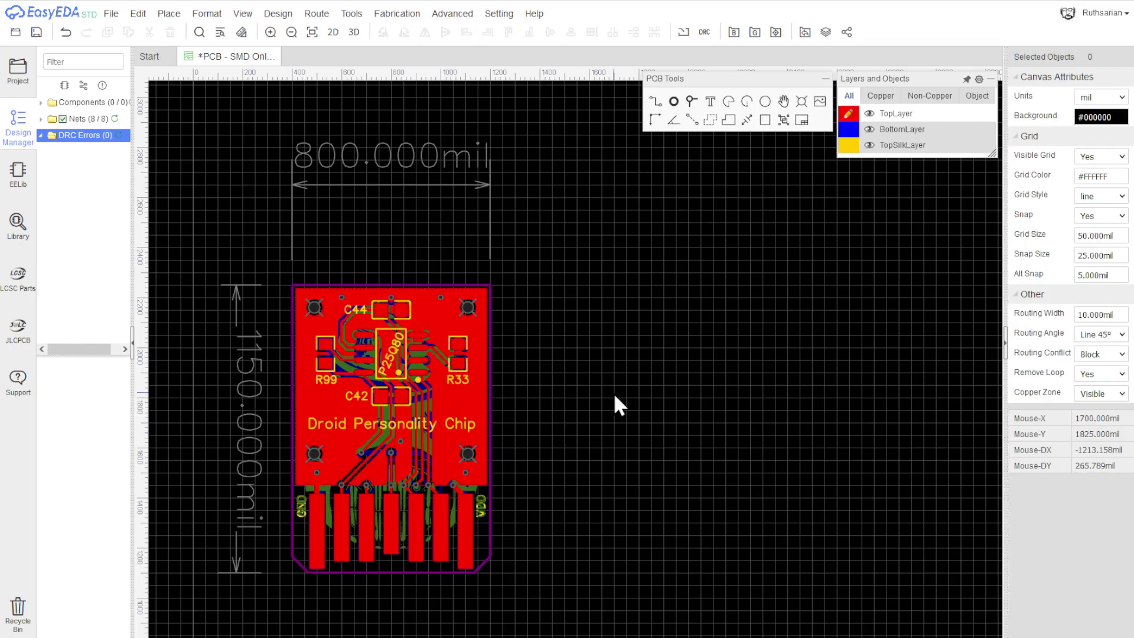
pyautogui.click(389, 362)
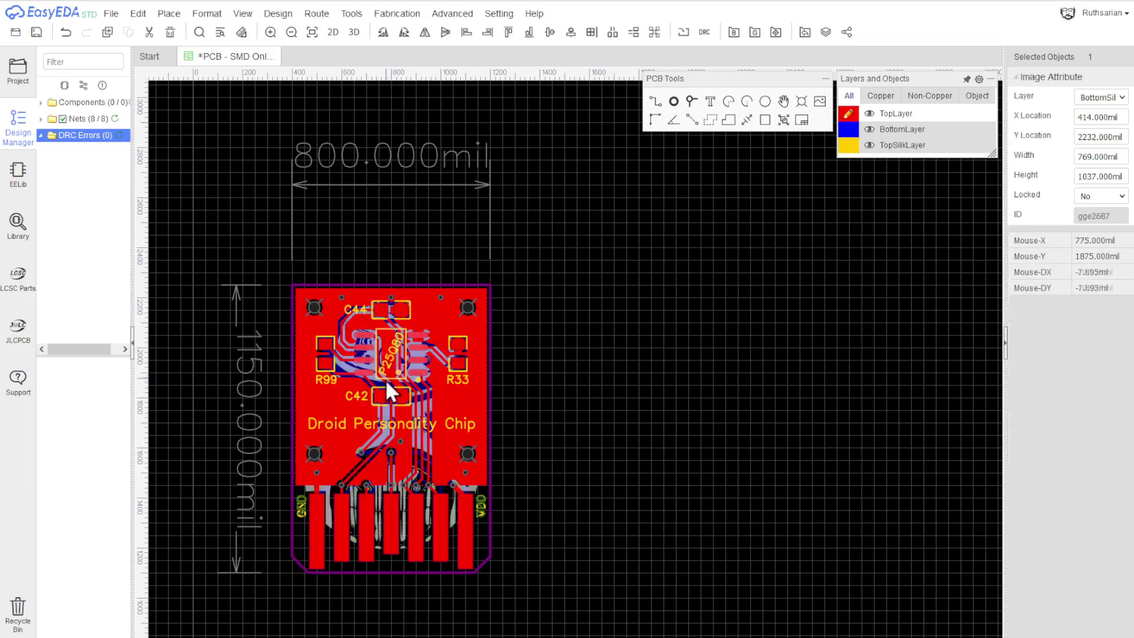
pyautogui.click(385, 378)
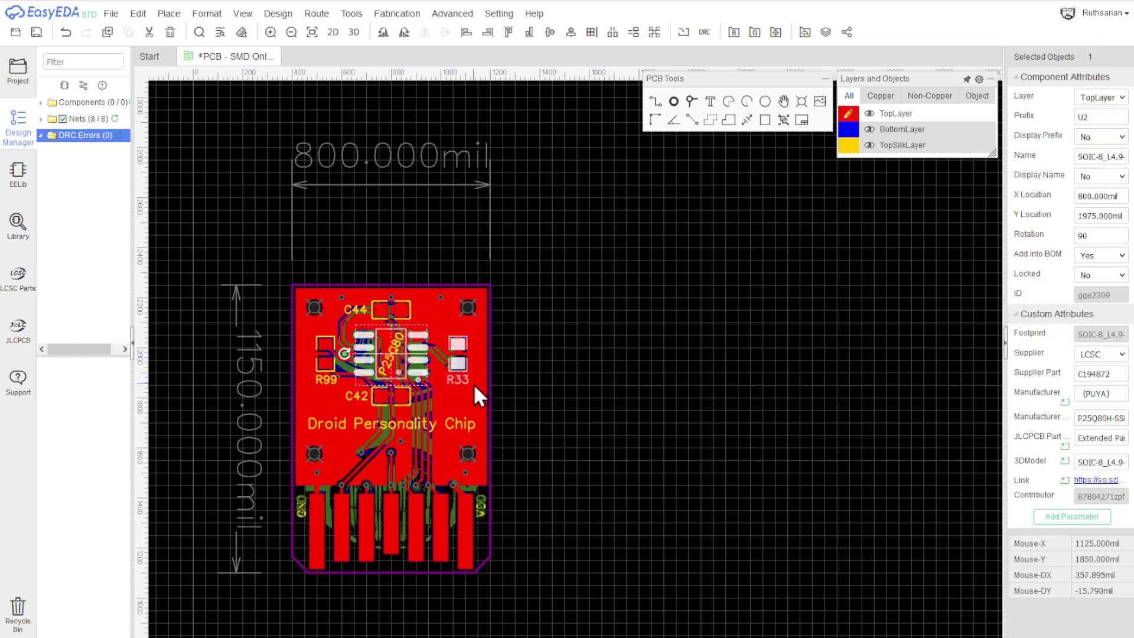
pyautogui.click(543, 322)
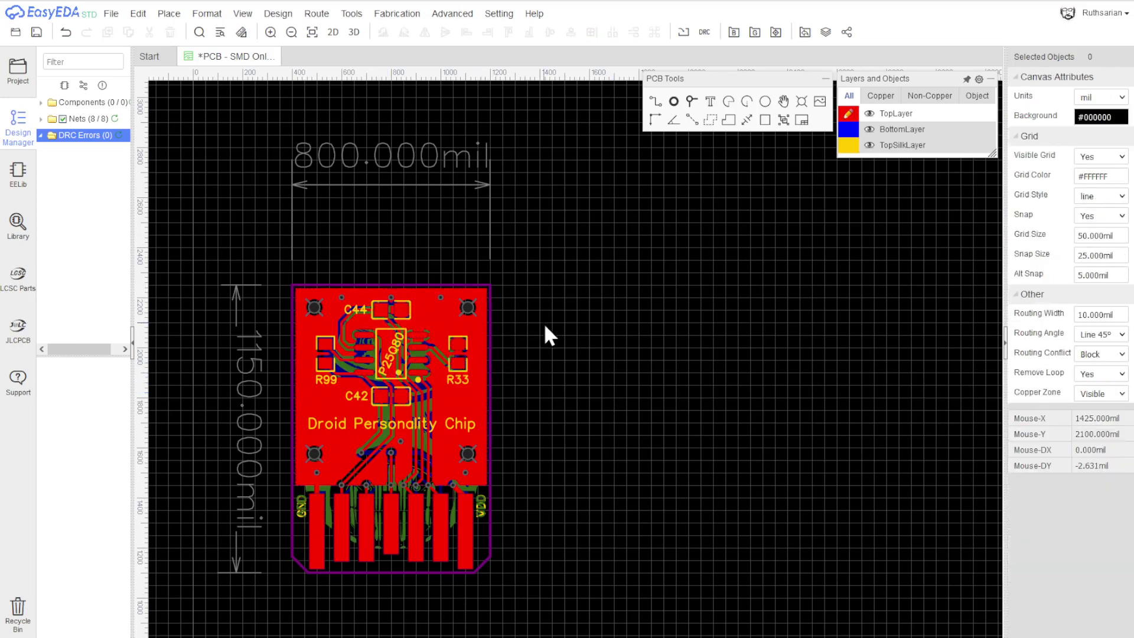
# Step: Go to the JLCPCB capabilities page in the browser and open the SMT Parts Library from there
pyautogui.click(534, 13)
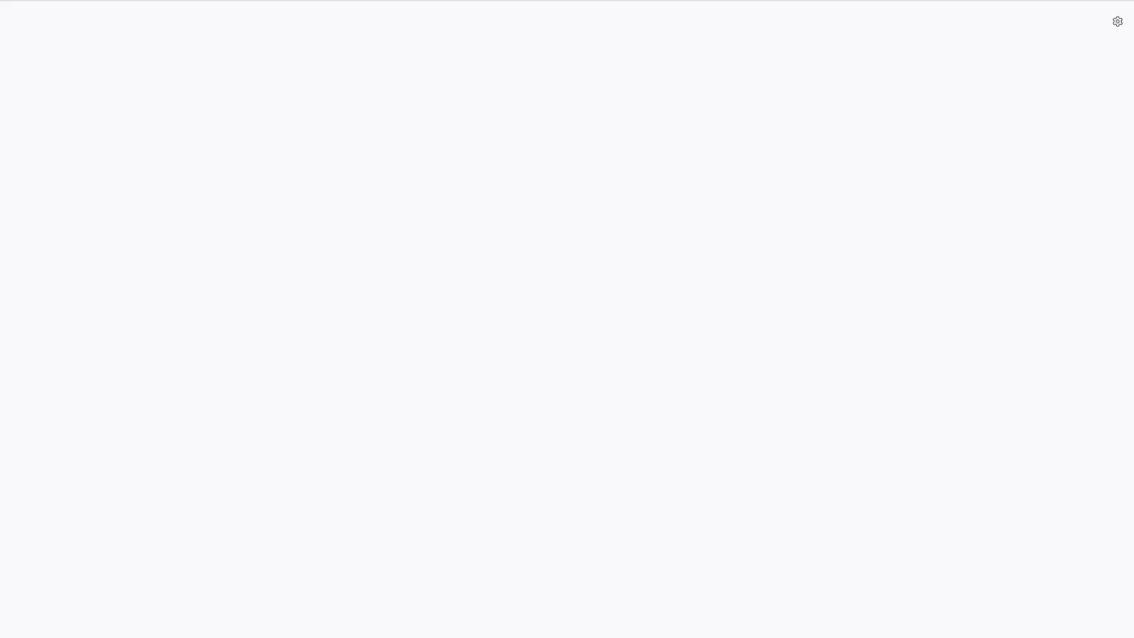
pyautogui.write('jlcp')
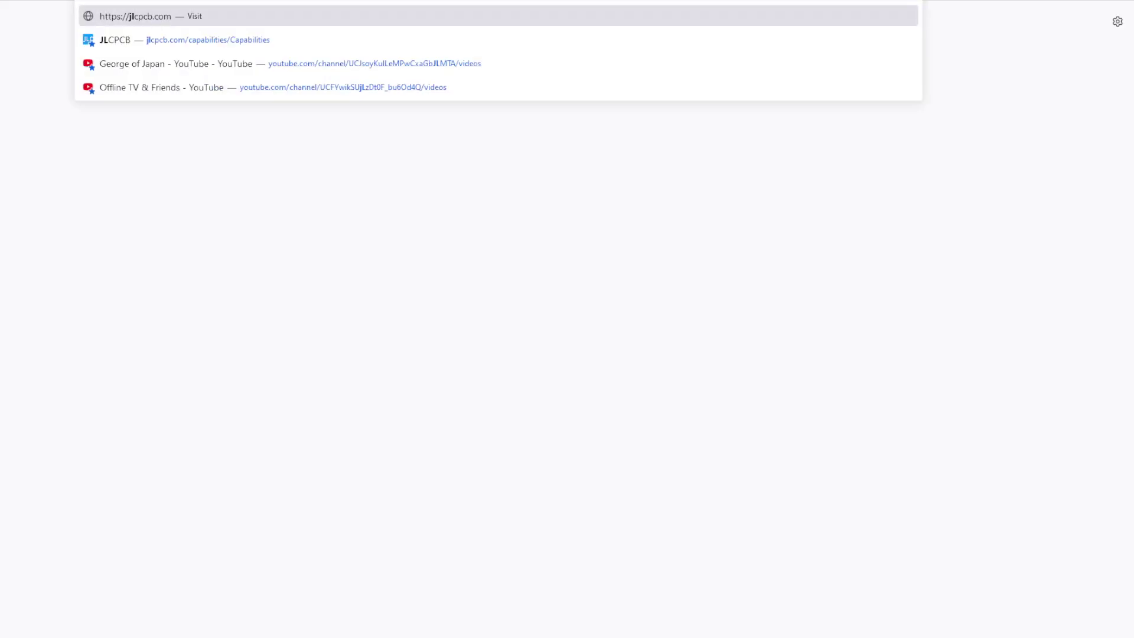
pyautogui.press('Down')
pyautogui.press('Return')
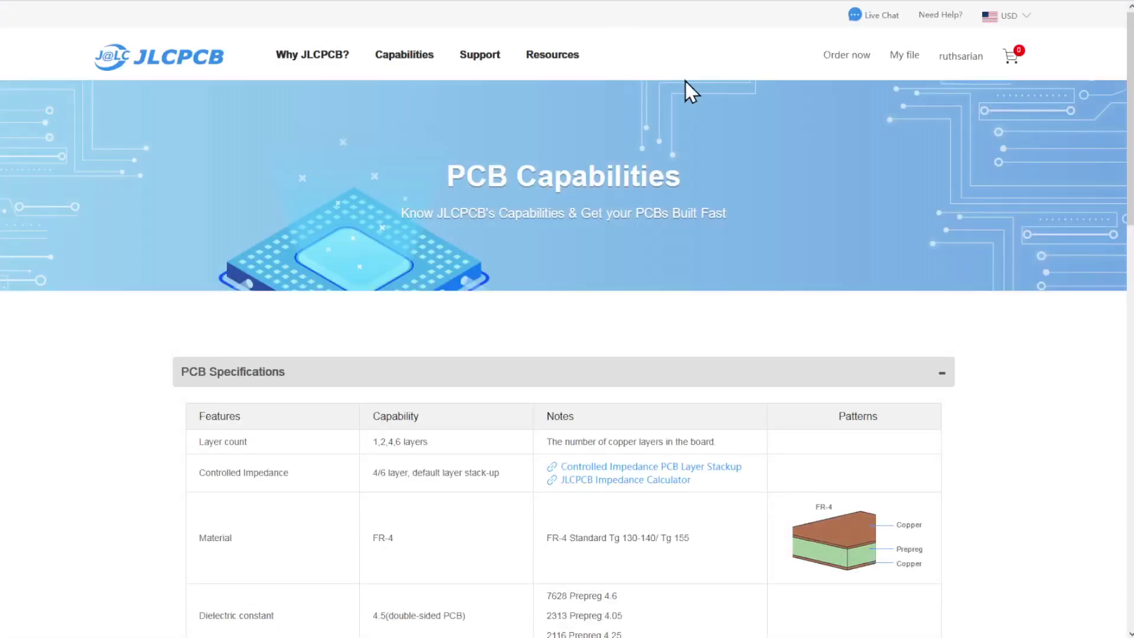
pyautogui.moveTo(546, 62)
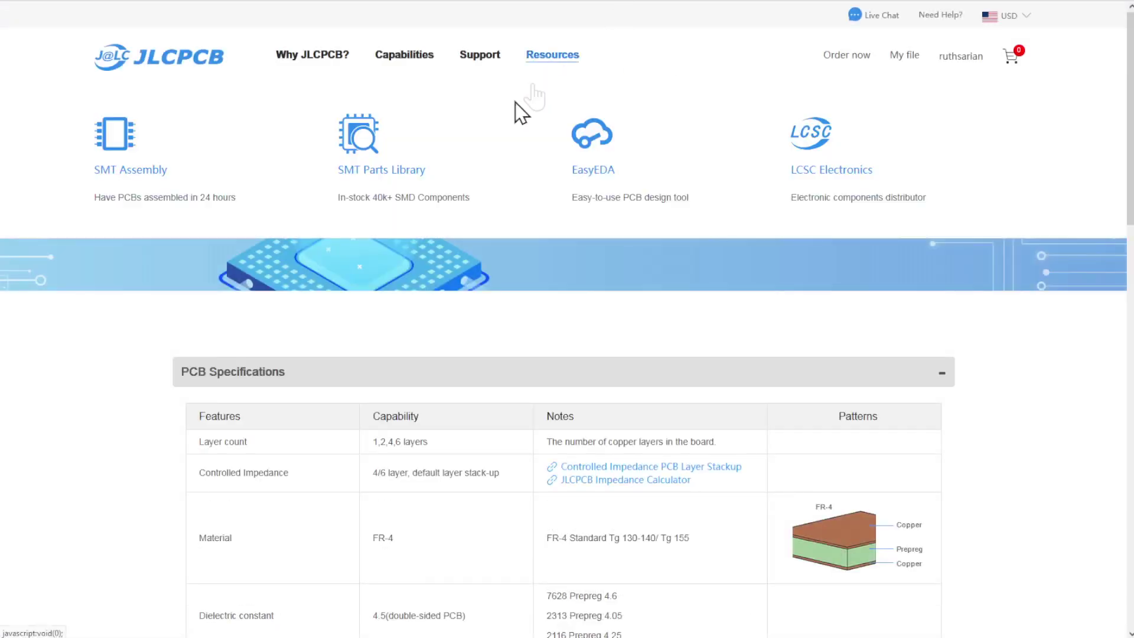
pyautogui.click(367, 170)
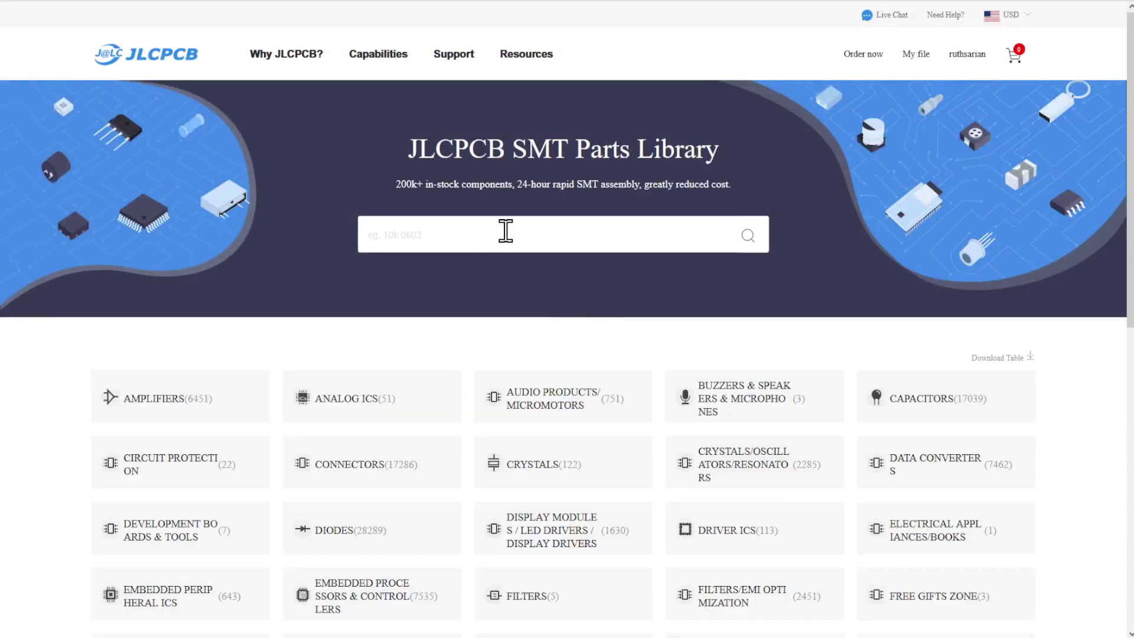
# Step: Search the SMT Parts Library for P25Q80
pyautogui.click(505, 231)
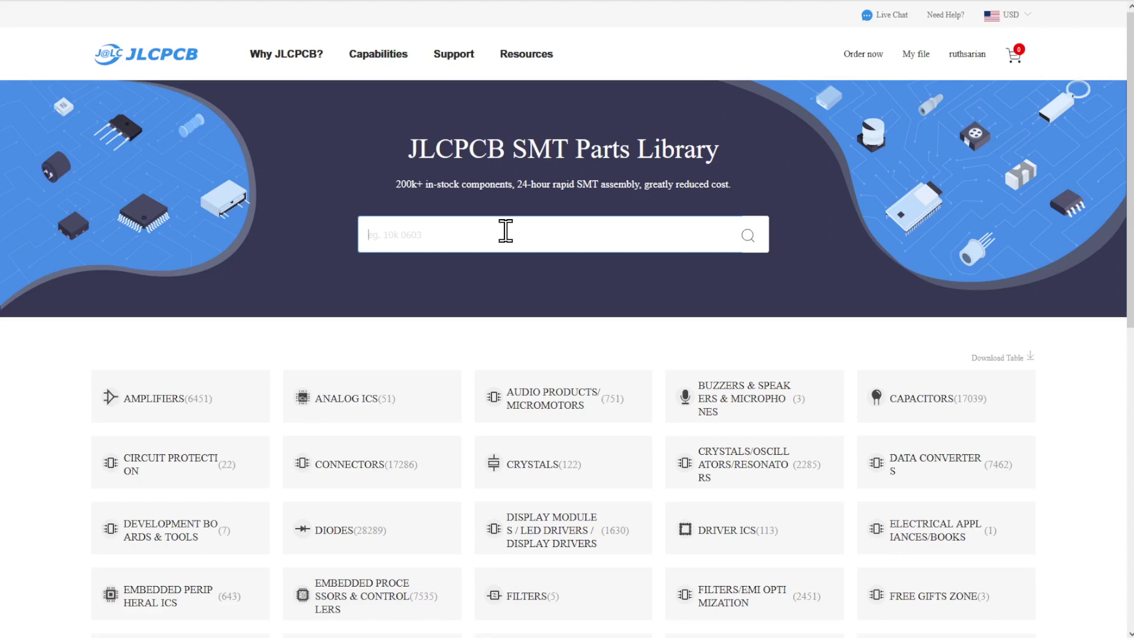
pyautogui.write('P25Q80')
pyautogui.press('Return')
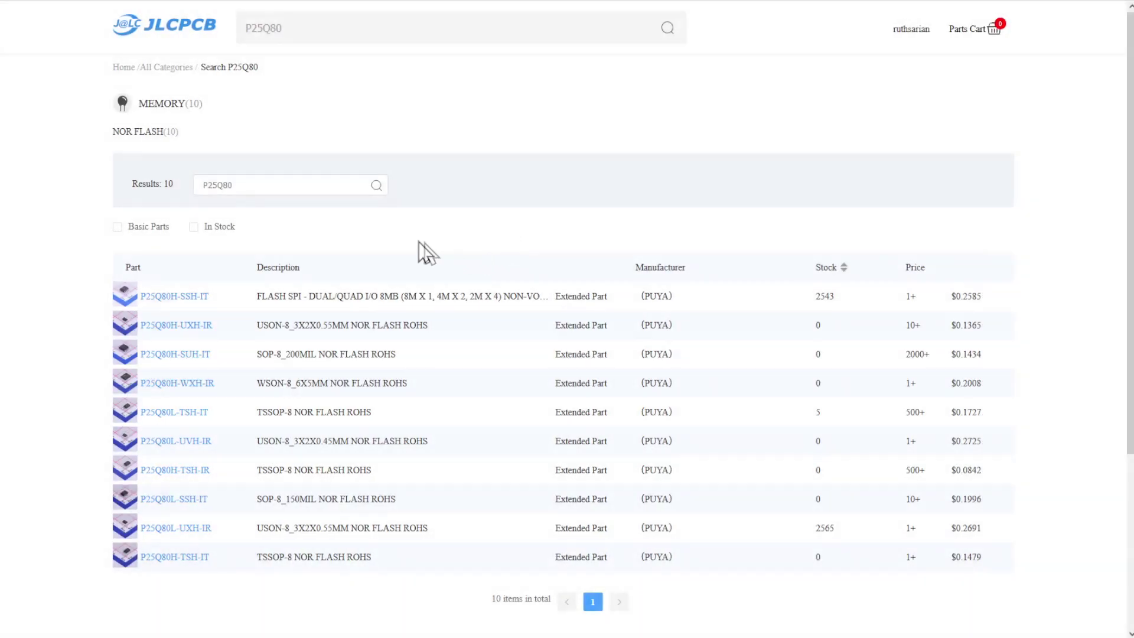
# Step: Examine the P25Q80H-SSH-IT entry's description, basic or extended part type and JLCPCB part number
pyautogui.moveTo(254, 303); pyautogui.dragTo(519, 304)
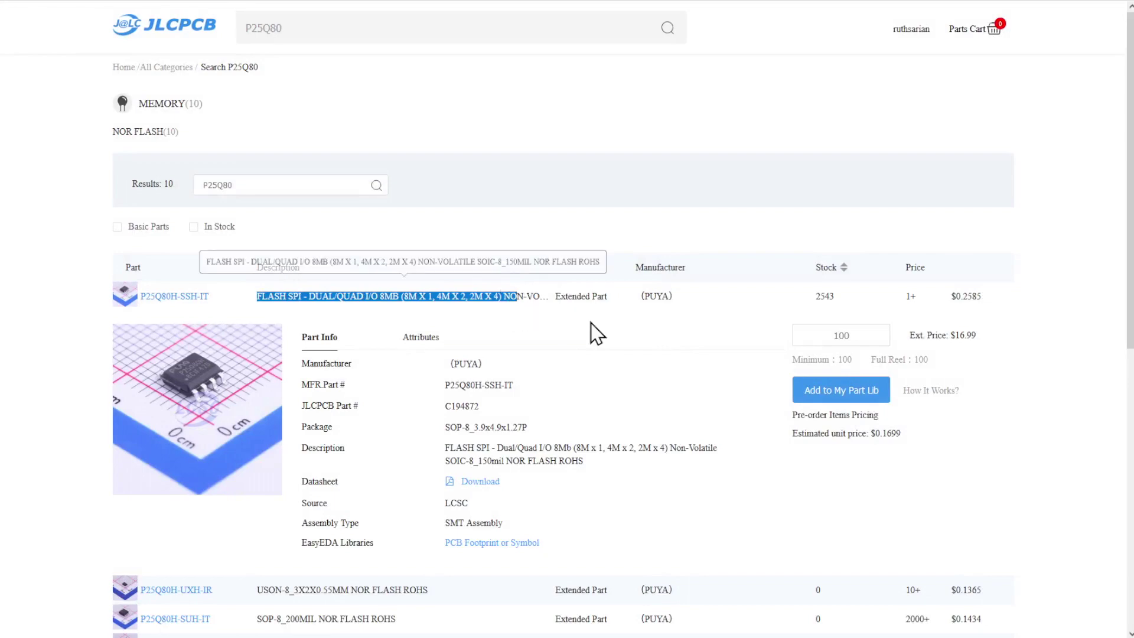
pyautogui.click(597, 333)
pyautogui.click(572, 301)
pyautogui.click(572, 296)
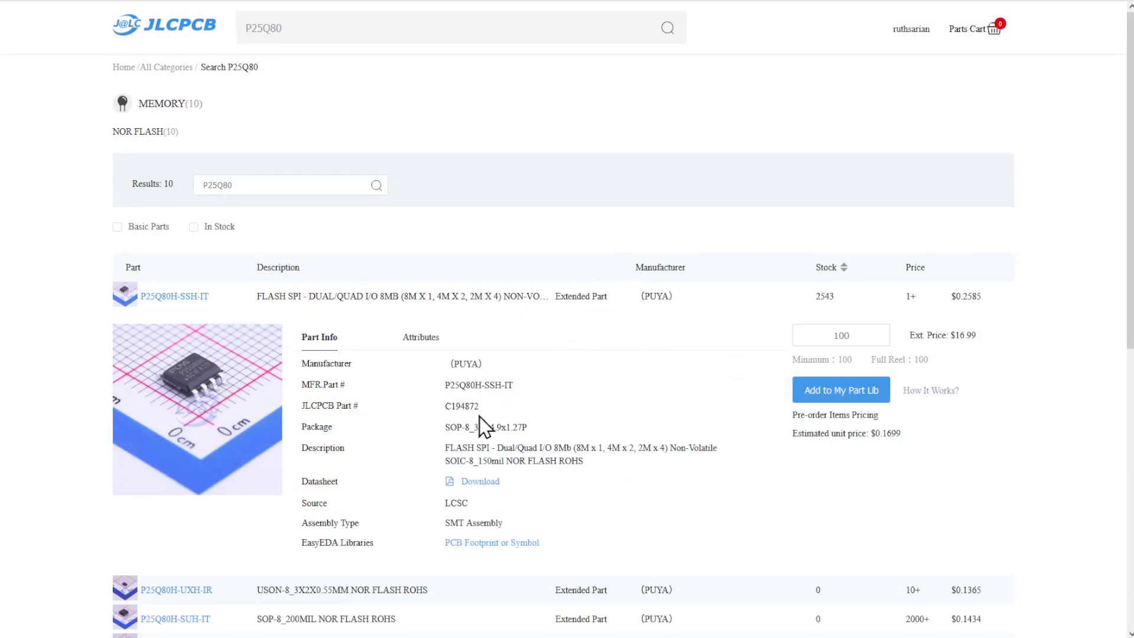
pyautogui.click(567, 296)
pyautogui.moveTo(563, 296); pyautogui.dragTo(616, 300)
pyautogui.click(595, 298)
pyautogui.click(593, 301)
pyautogui.moveTo(261, 375)
pyautogui.doubleClick(458, 404)
pyautogui.click(262, 289)
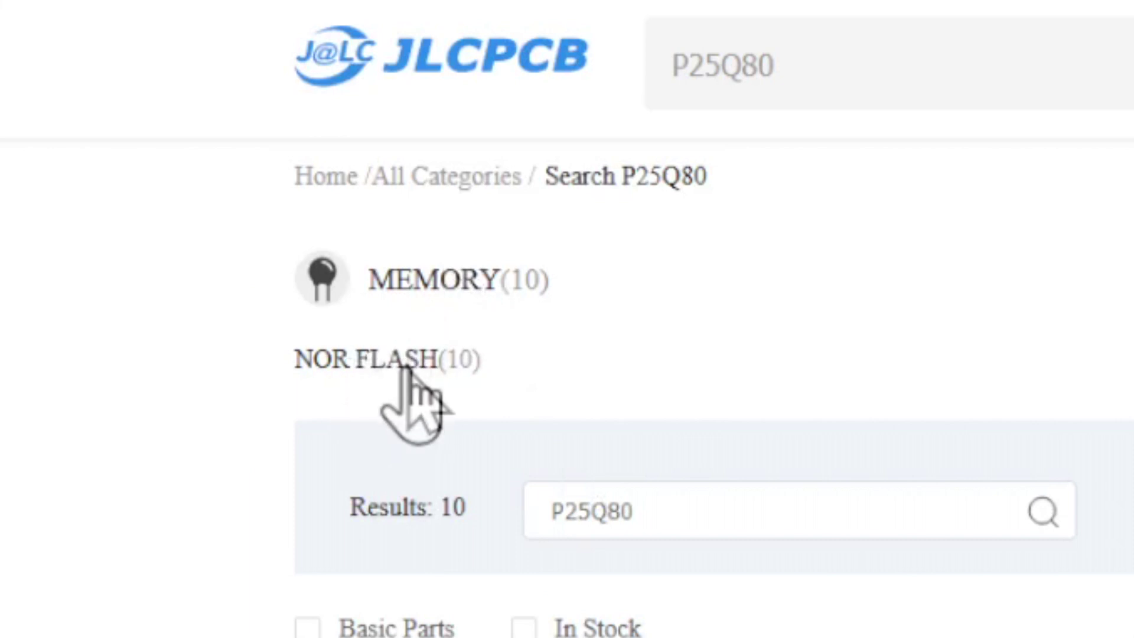
# Step: Narrow the NOR Flash category to basic parts and examine the details of W25Q128JVSIQ
pyautogui.click(406, 369)
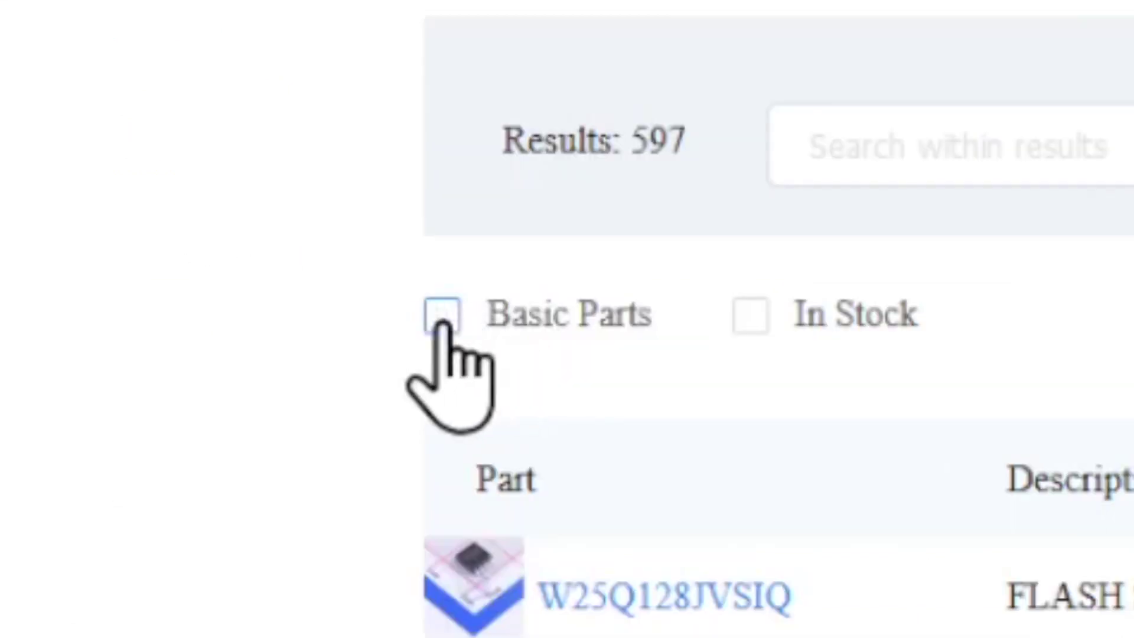
pyautogui.click(443, 316)
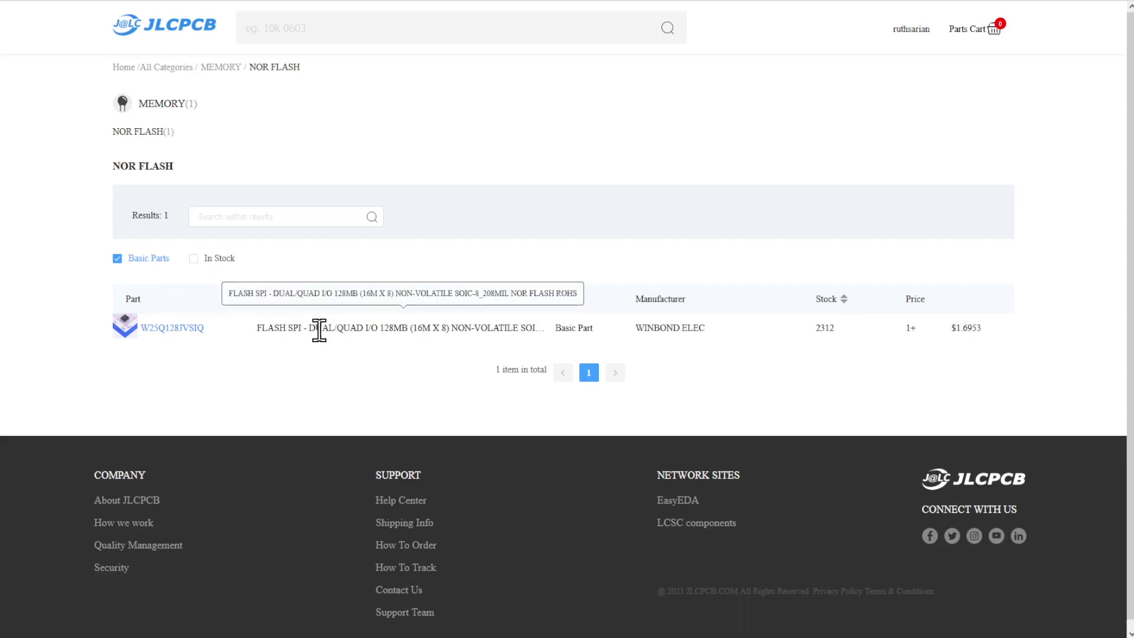
pyautogui.click(403, 331)
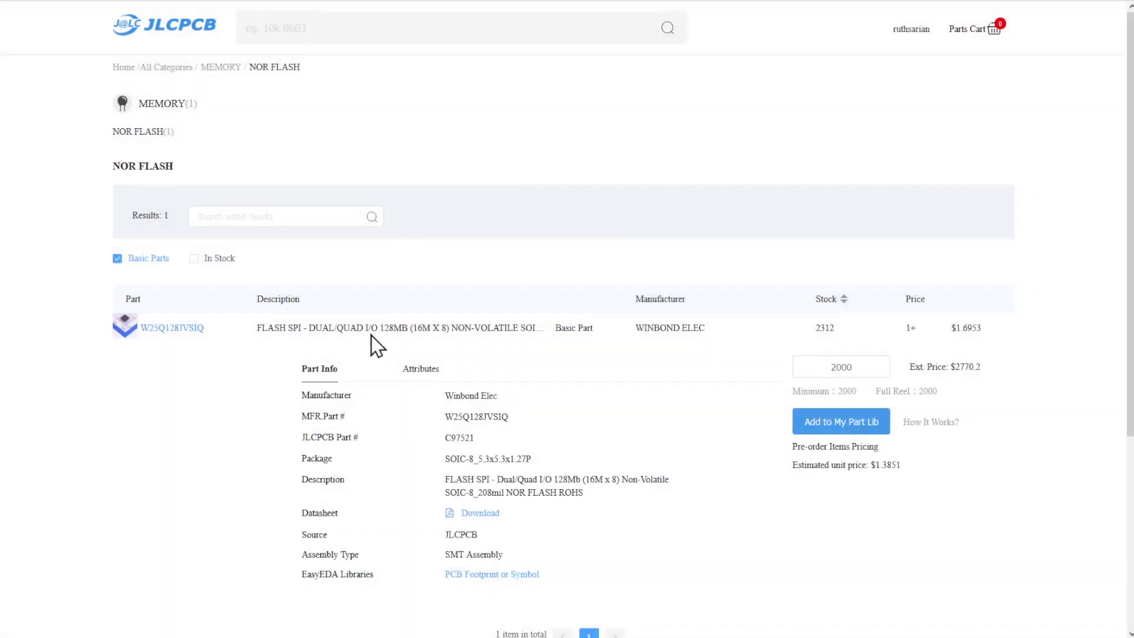
pyautogui.moveTo(215, 391)
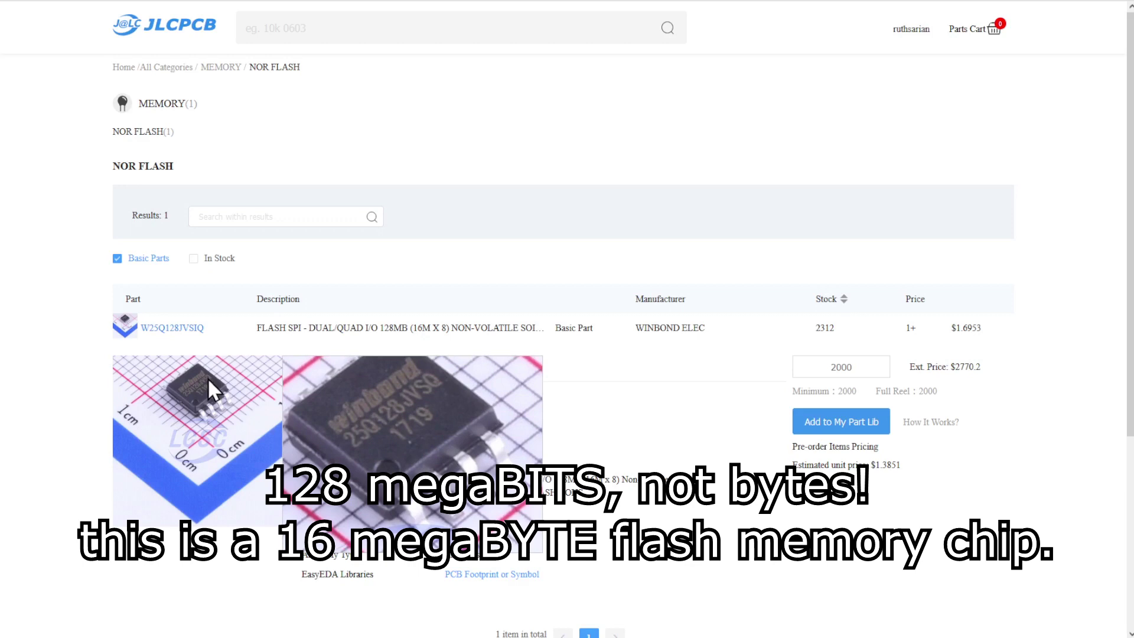
pyautogui.click(233, 336)
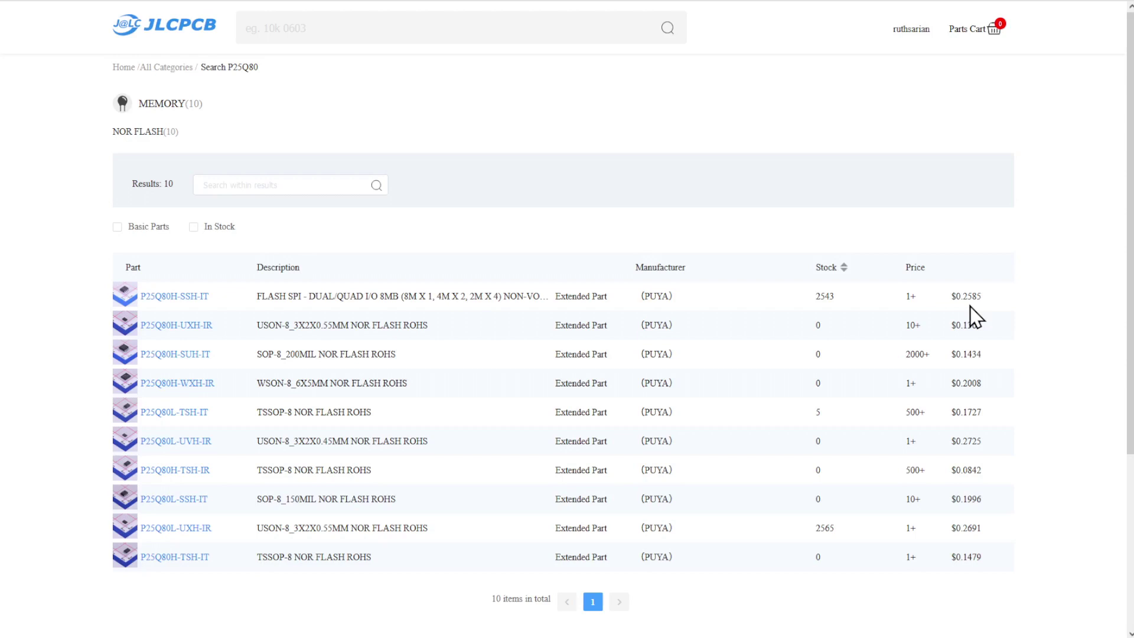
# Step: Compare the P25Q80H-SSH-IT listing with the basic part W25Q128JVSIQ and copy the latter's JLCPCB part number C97521
pyautogui.click(292, 299)
pyautogui.click(312, 293)
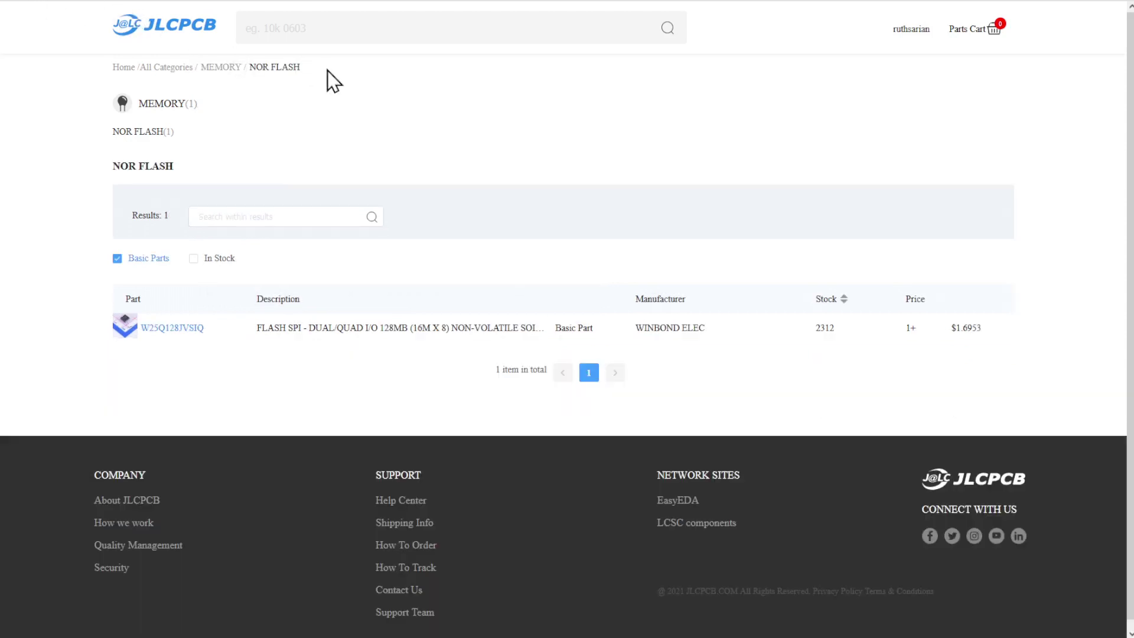
pyautogui.click(400, 329)
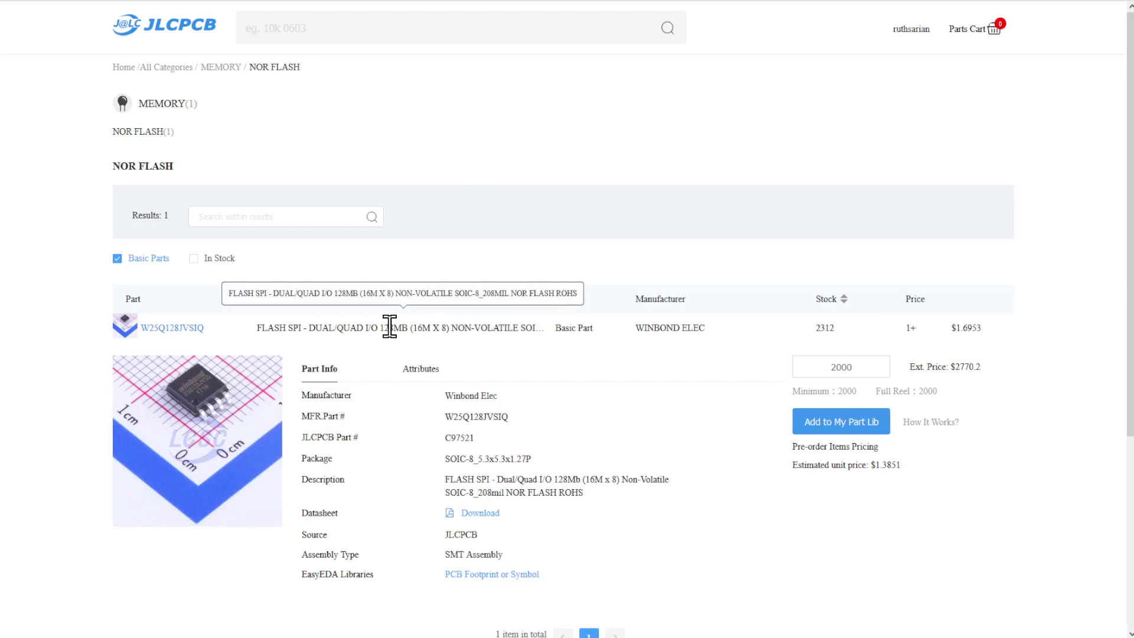
pyautogui.doubleClick(461, 438)
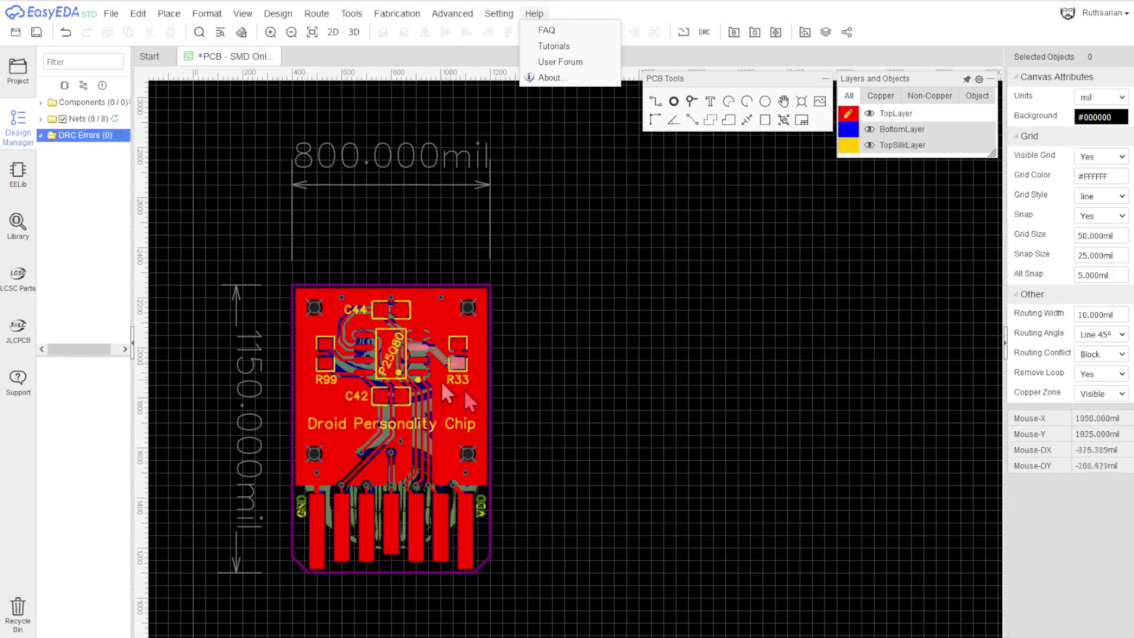
# Step: Switch to EasyEDA and search the component library for part number C97521
pyautogui.click(49, 326)
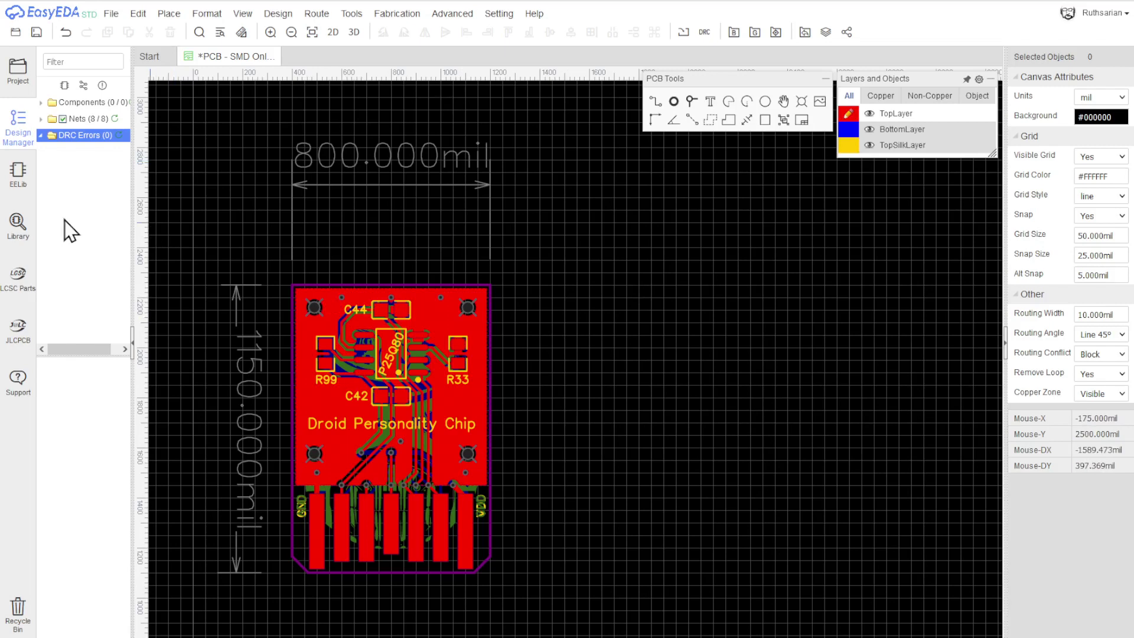
pyautogui.click(21, 234)
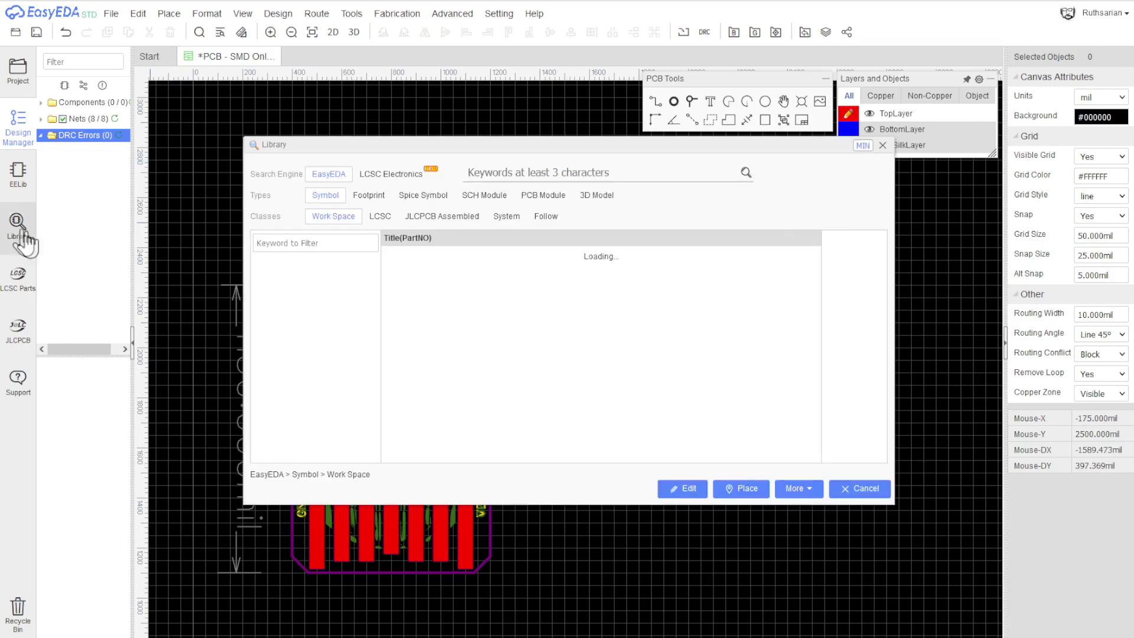
pyautogui.hotkey('ctrl', 'v')
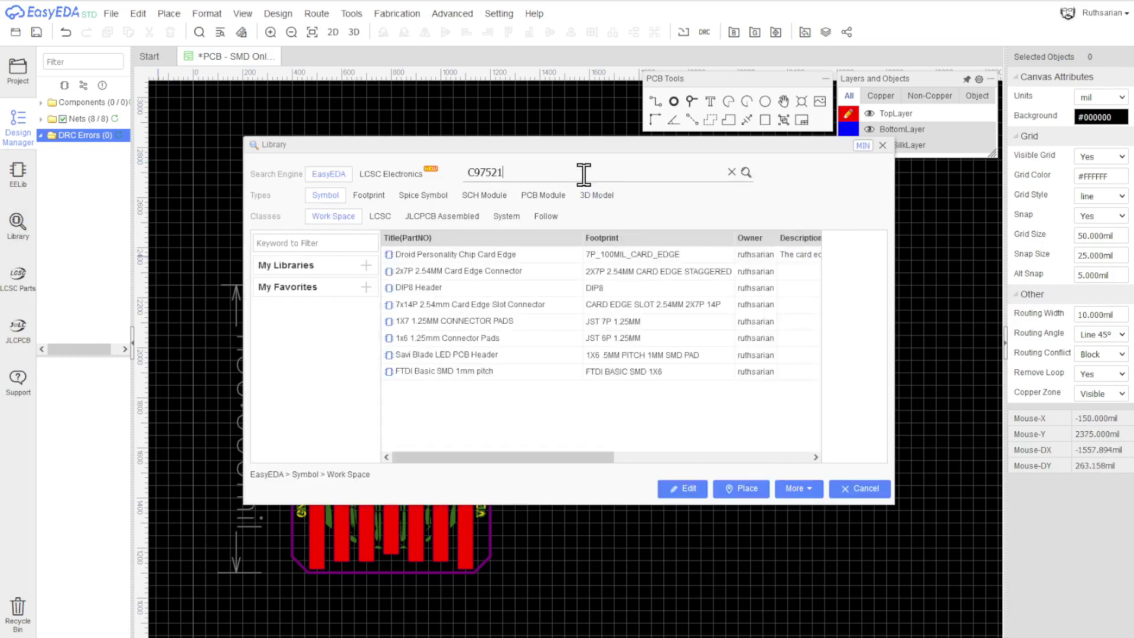
pyautogui.click(746, 172)
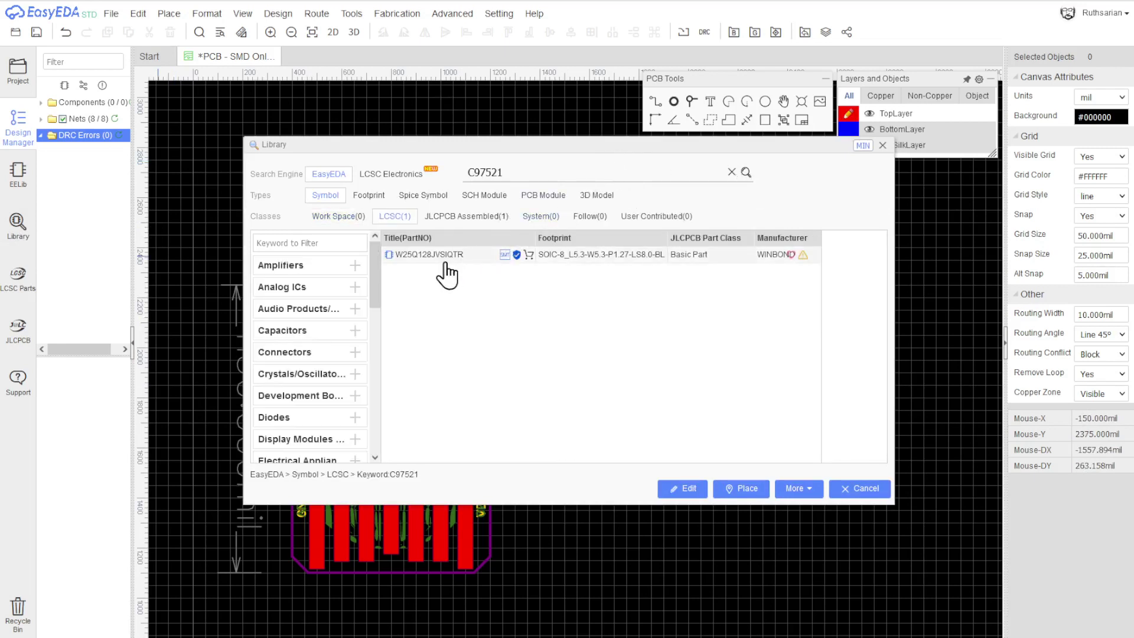
# Step: Place the JLCPCB Assembled version of W25Q128JVSIQTR beside the board, rotated to 90°
pyautogui.click(458, 255)
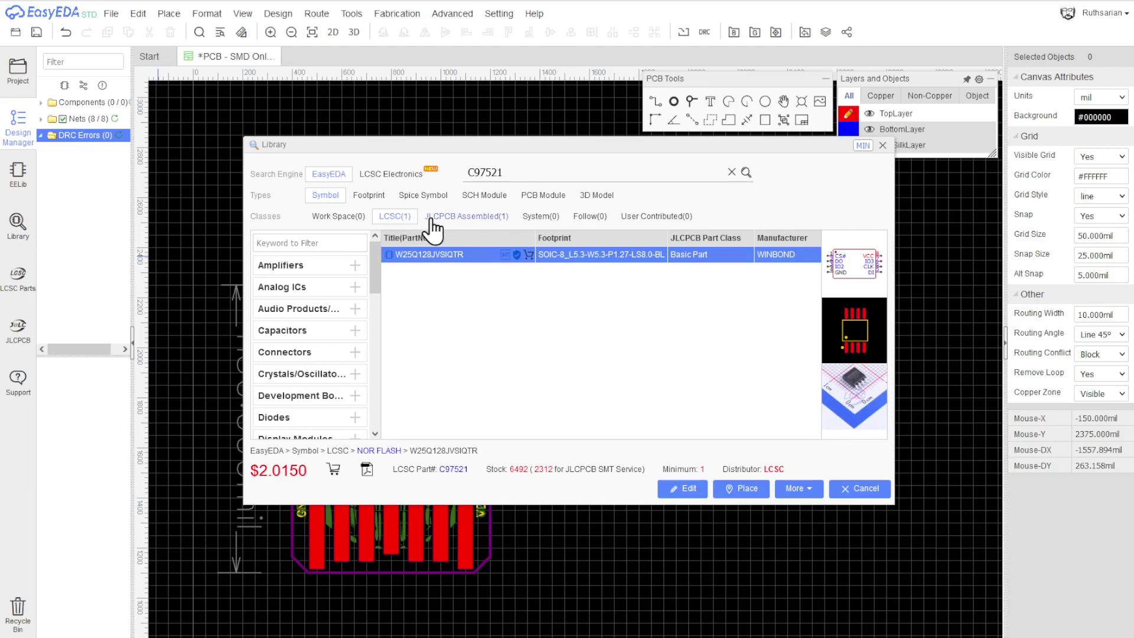
pyautogui.click(452, 217)
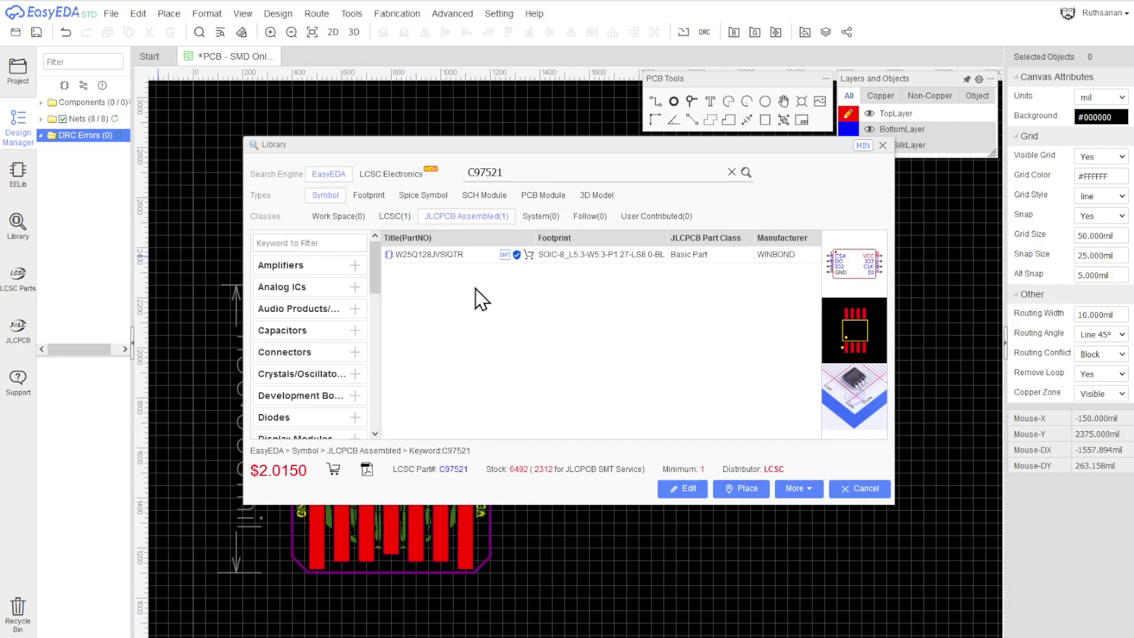
pyautogui.click(466, 255)
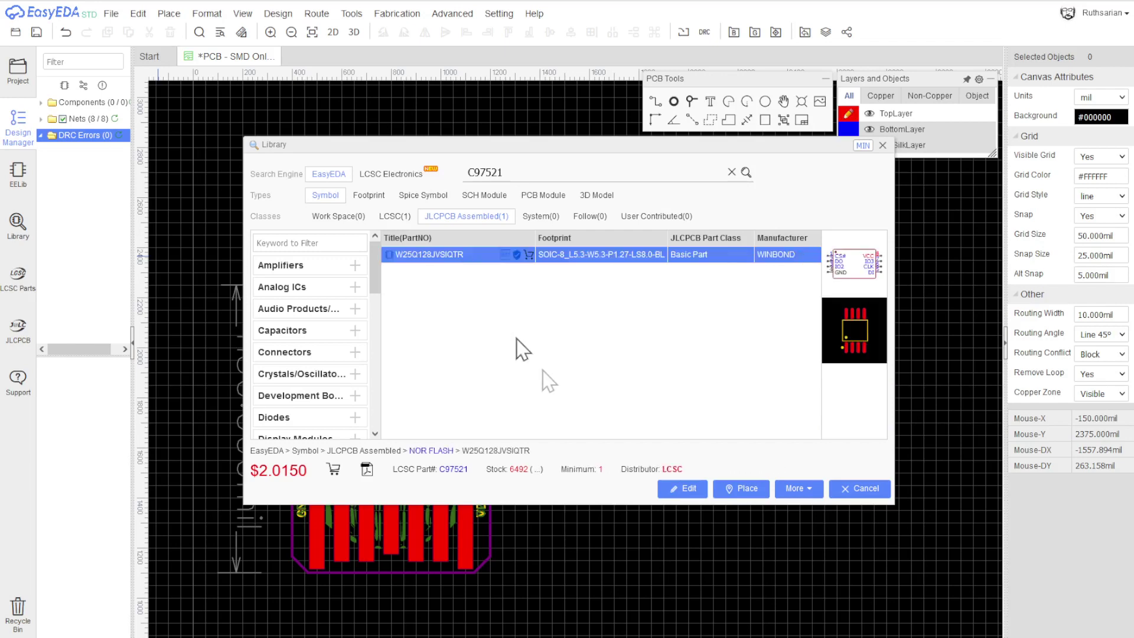
pyautogui.click(741, 488)
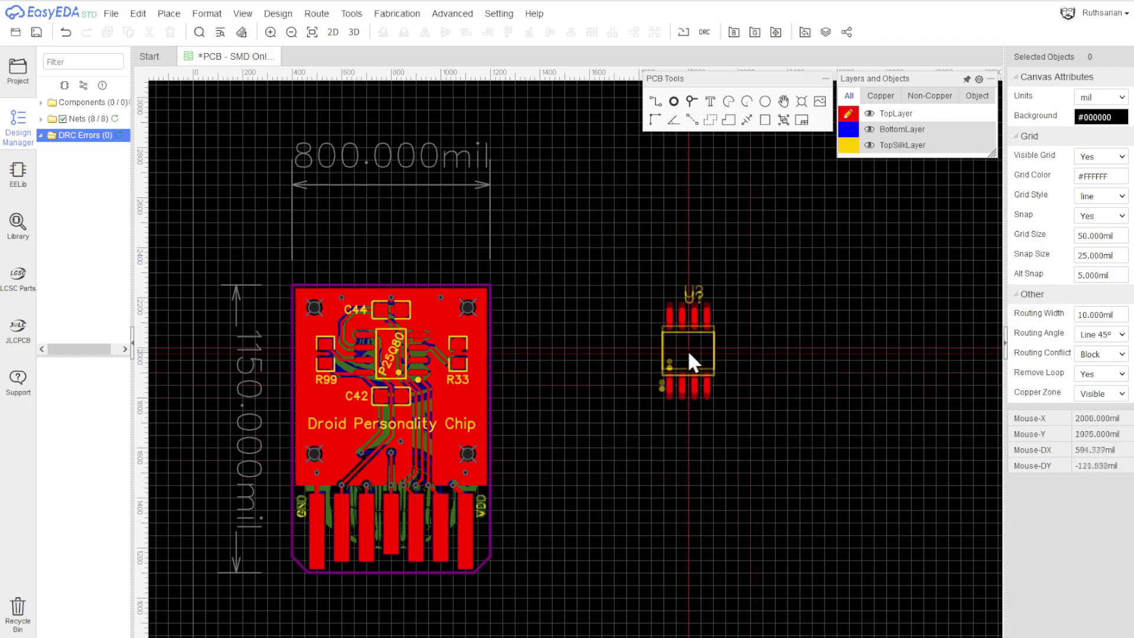
pyautogui.press('space')
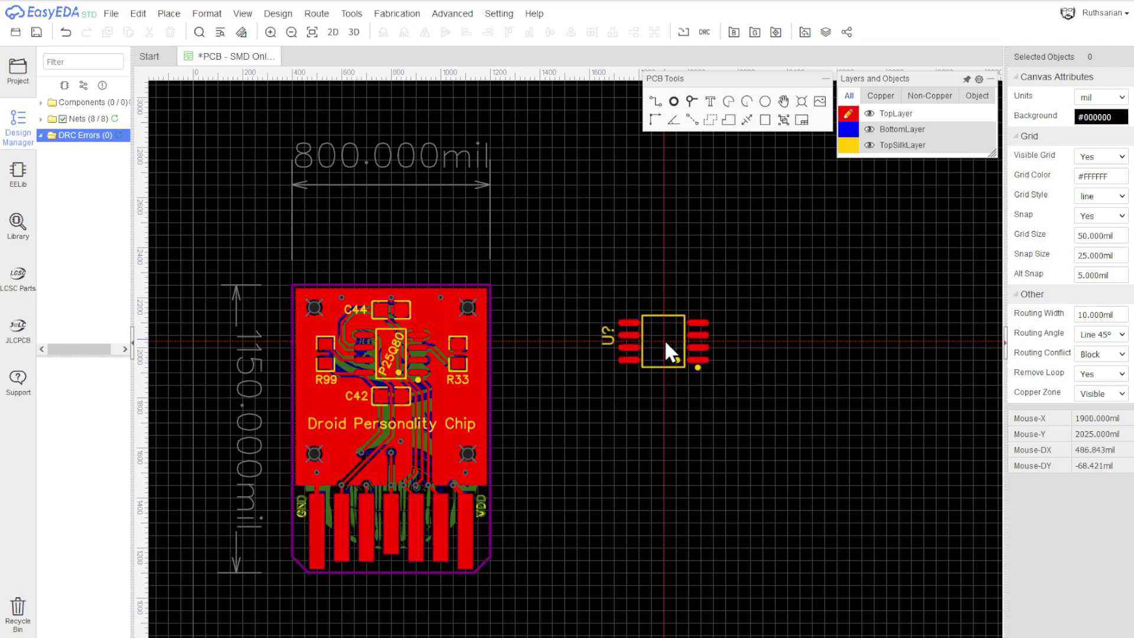
pyautogui.click(621, 349)
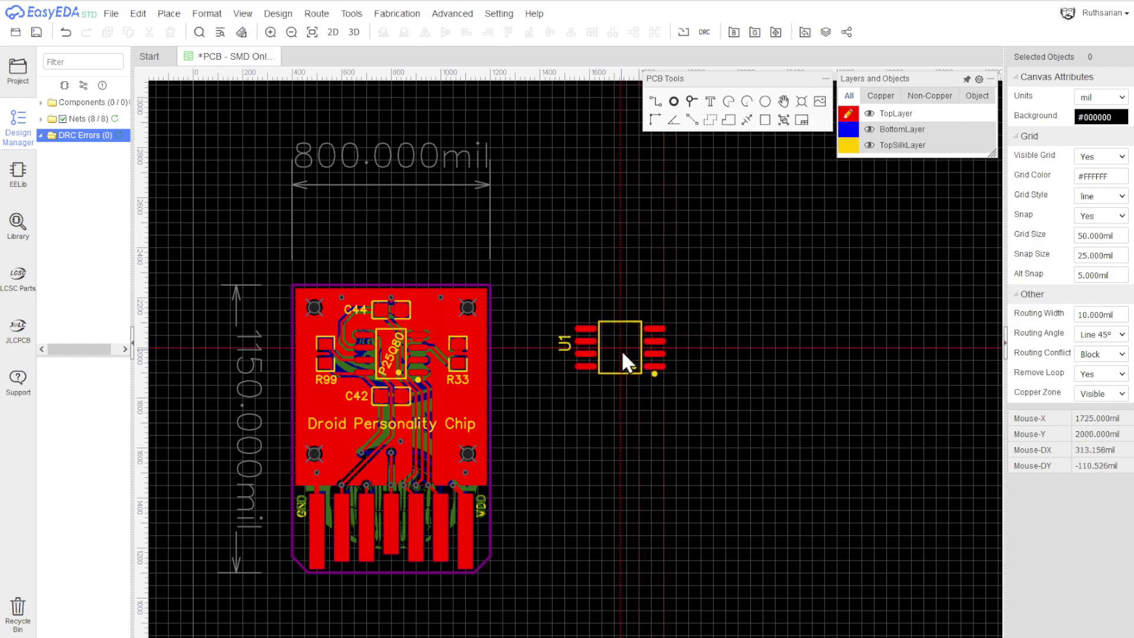
# Step: Delete the old P25Q80 chip U2 from the board
pyautogui.click(380, 378)
pyautogui.click(389, 378)
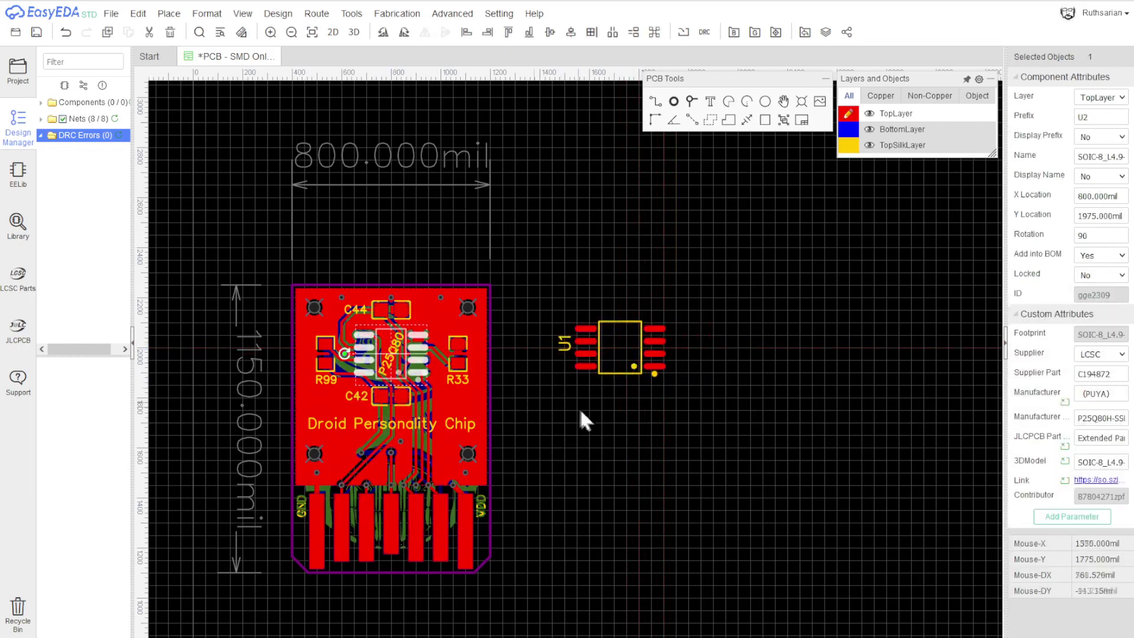
pyautogui.press('Delete')
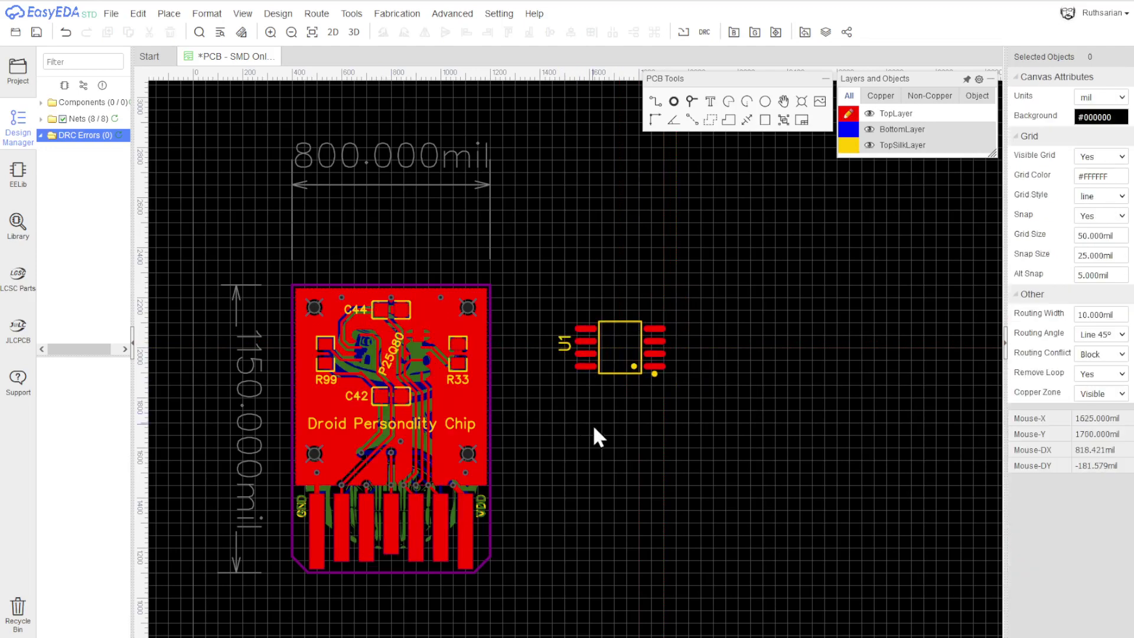
# Step: Move the new W25Q128JVSIQ chip U1 into the old chip's position, at about X 800 mil, Y 1980 mil
pyautogui.scroll(2, 585, 428)
pyautogui.moveTo(577, 431); pyautogui.dragTo(746, 435)
pyautogui.click(817, 349)
pyautogui.moveTo(818, 351); pyautogui.dragTo(494, 357)
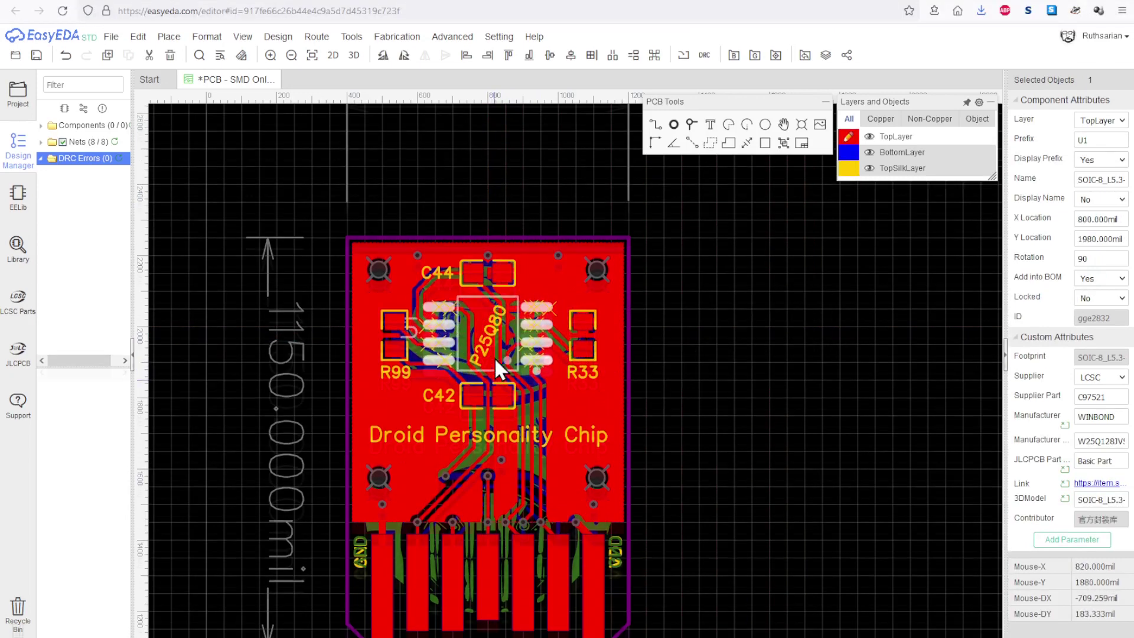
pyautogui.click(788, 324)
pyautogui.scroll(2, 760, 350)
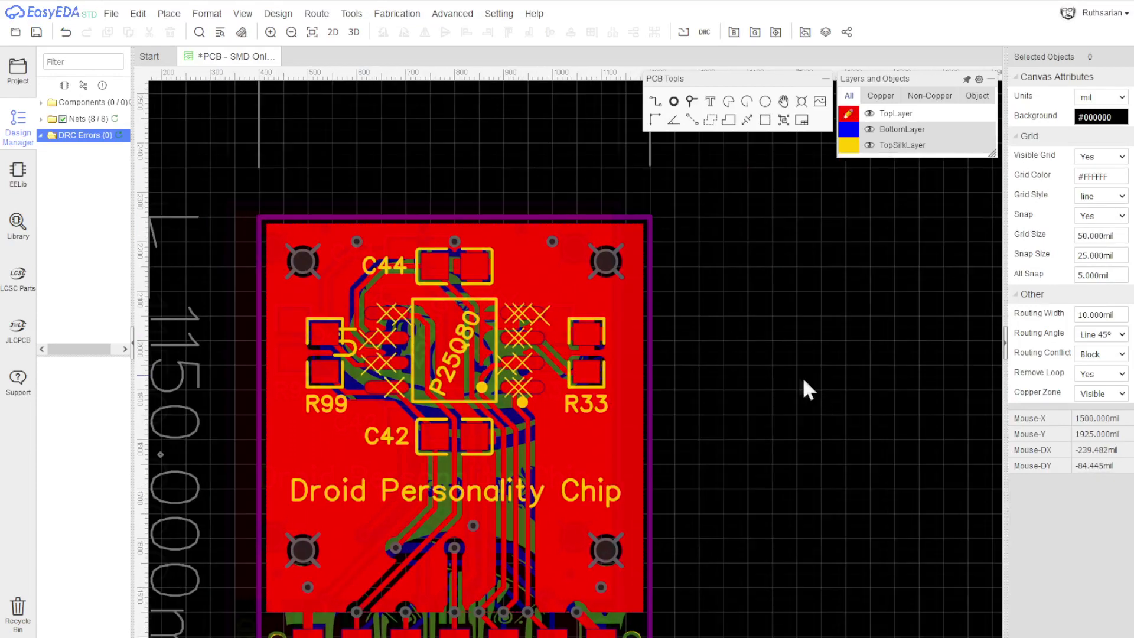
pyautogui.click(802, 376)
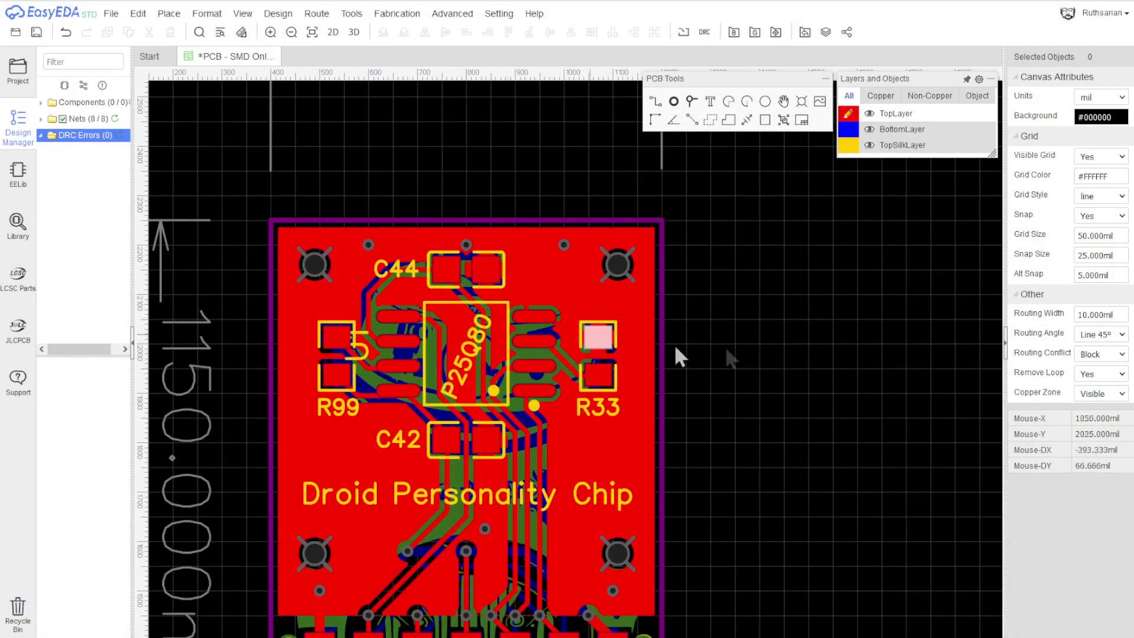
# Step: Try to nudge chip U1 slightly over its existing tracks and undo the change
pyautogui.scroll(1, 760, 353)
pyautogui.moveTo(667, 403); pyautogui.dragTo(876, 412)
pyautogui.scroll(1, 822, 410)
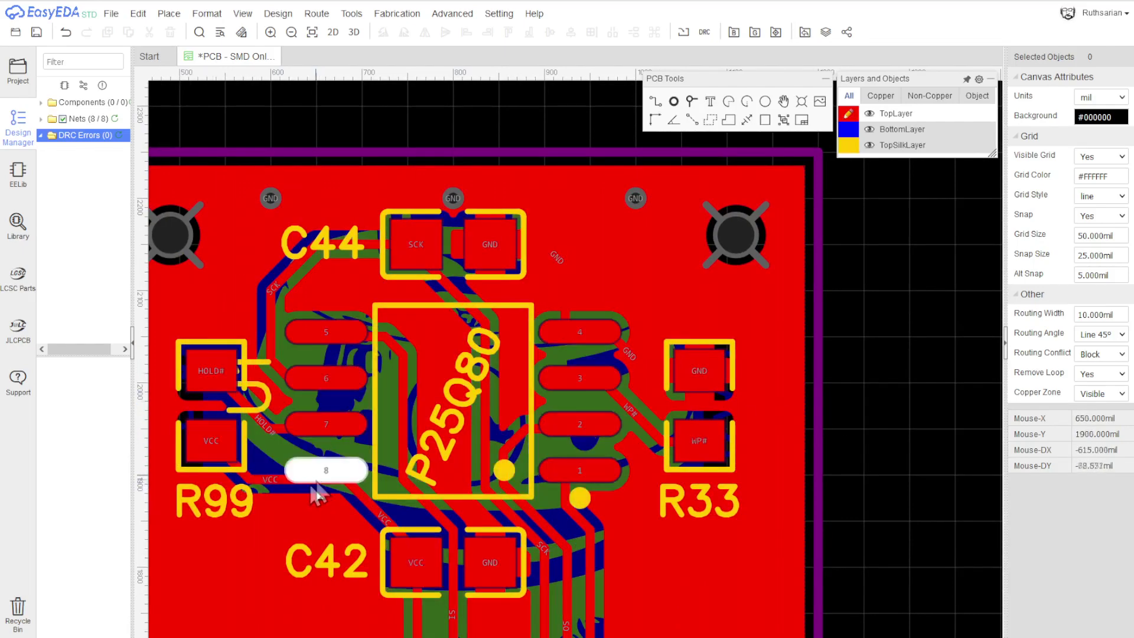
pyautogui.click(405, 498)
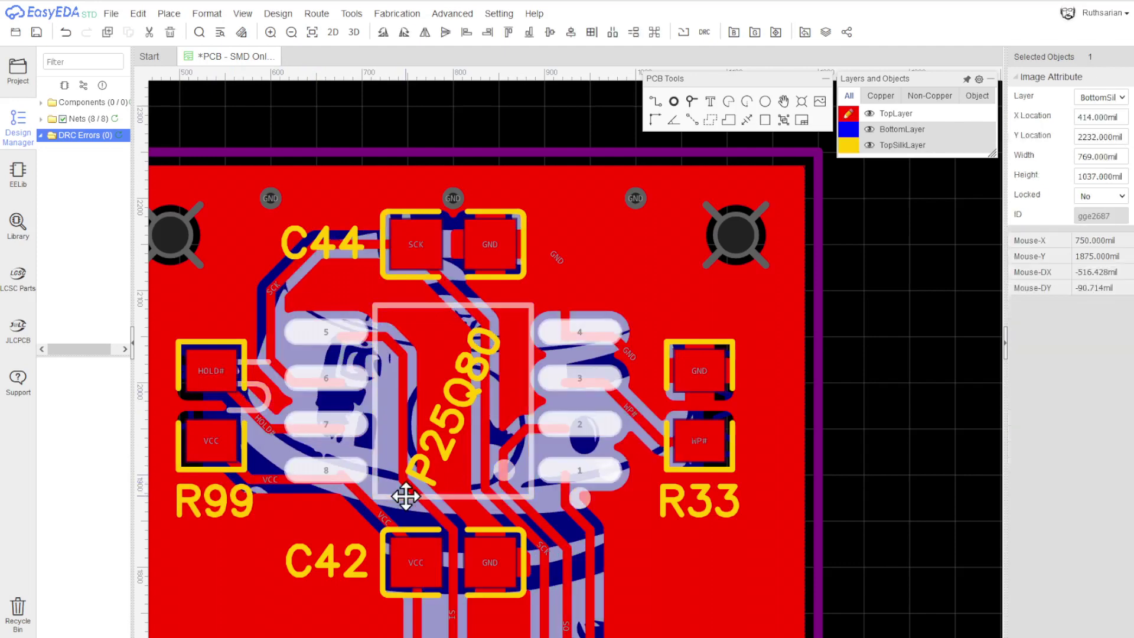
pyautogui.hotkey('ctrl', 'z')
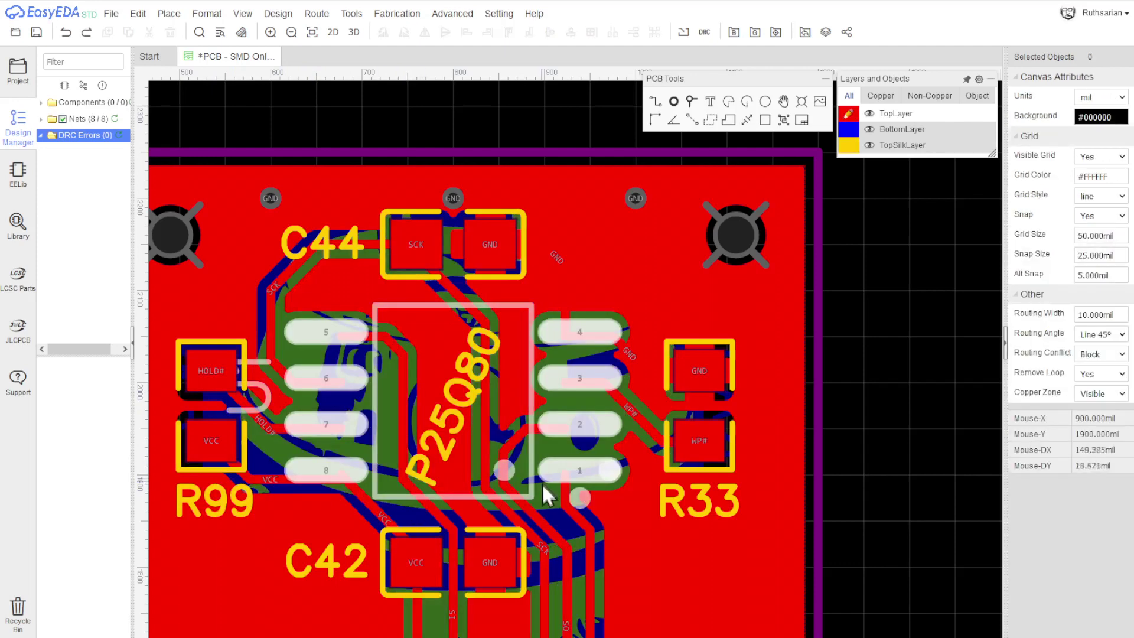
pyautogui.click(527, 498)
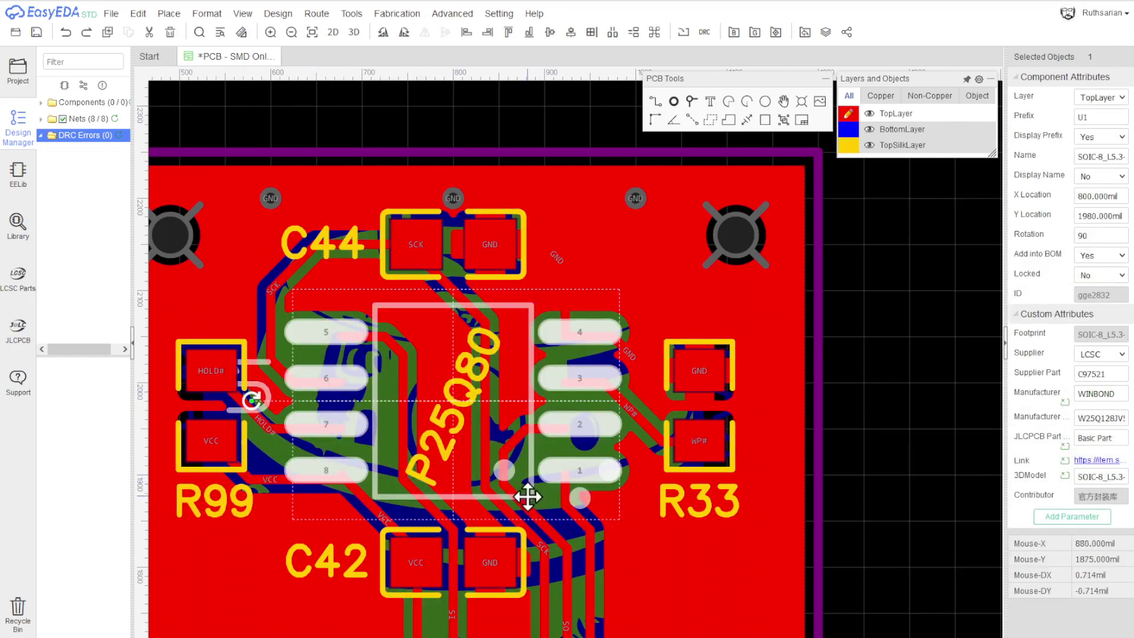
pyautogui.moveTo(527, 497); pyautogui.dragTo(527, 496)
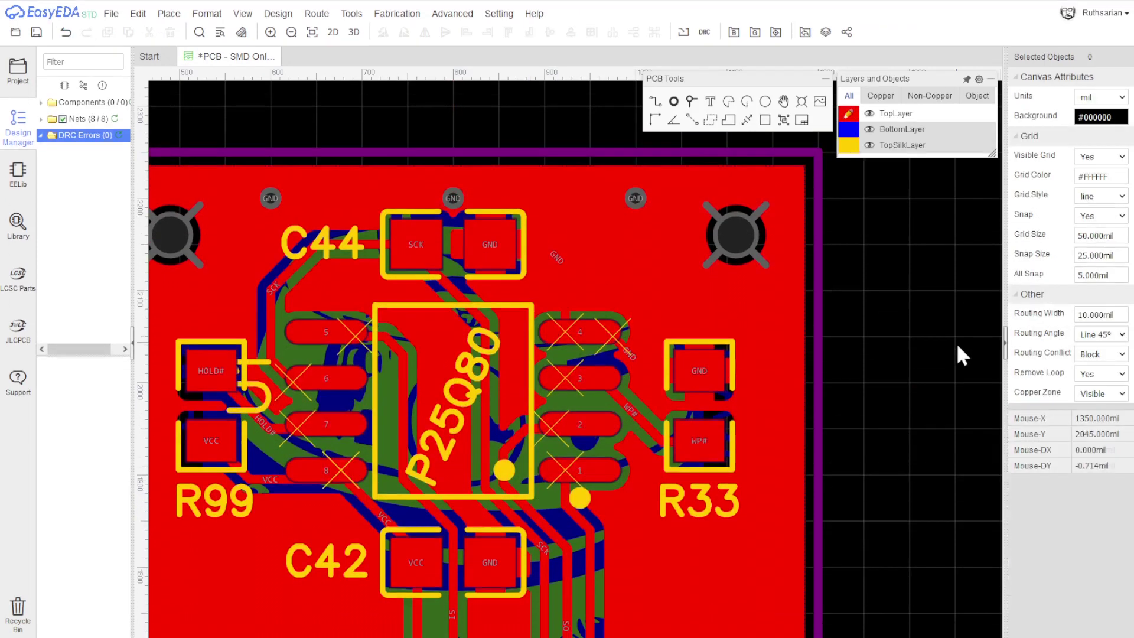
pyautogui.hotkey('ctrl', 'z')
# Step: Try to move the GND track between U1's pad 4 and resistor R33, and undo the move
pyautogui.click(621, 348)
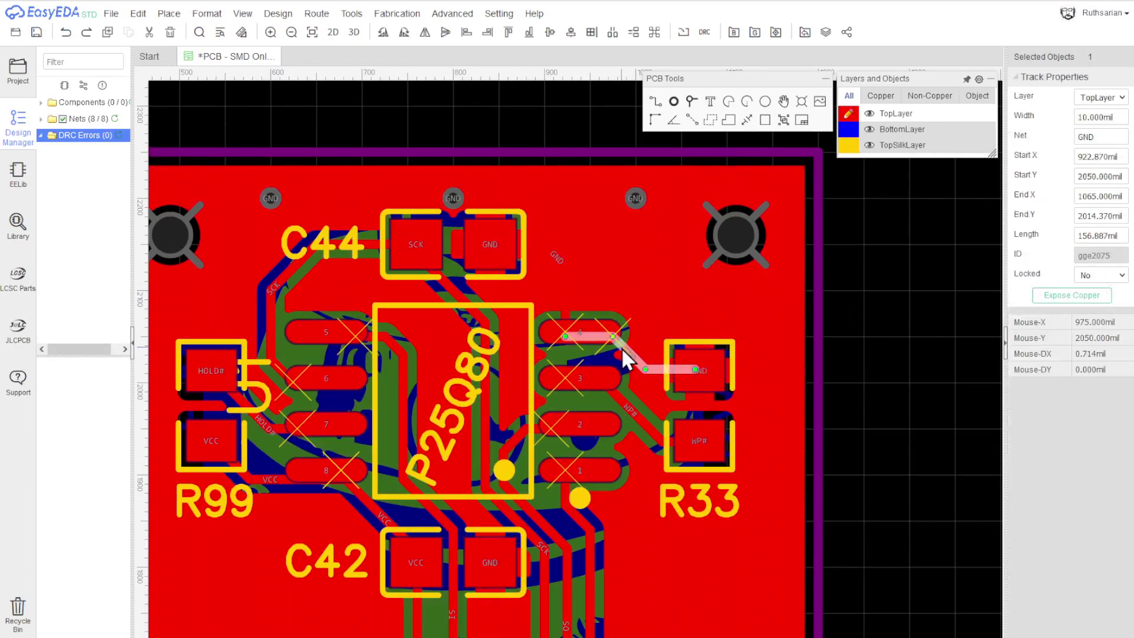
pyautogui.moveTo(629, 346); pyautogui.dragTo(623, 366)
pyautogui.scroll(2, 577, 476)
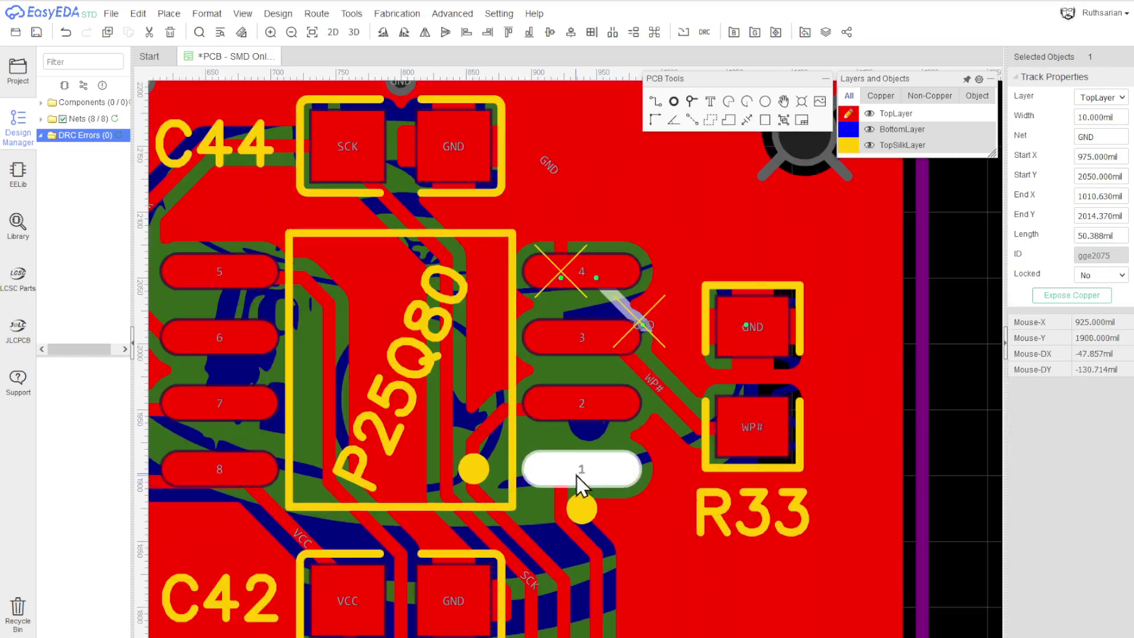
pyautogui.hotkey('ctrl', 'z')
pyautogui.click(968, 398)
pyautogui.scroll(-3, 969, 399)
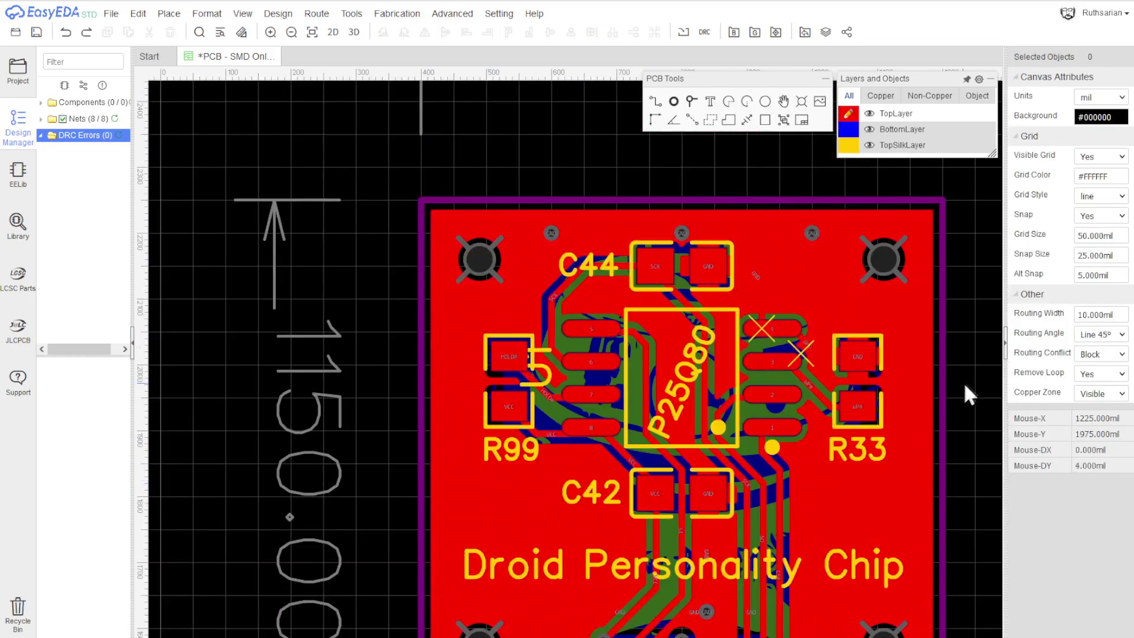
pyautogui.hotkey('ctrl', 'z')
pyautogui.hotkey('ctrl', 'y')
pyautogui.hotkey('ctrl', 'y')
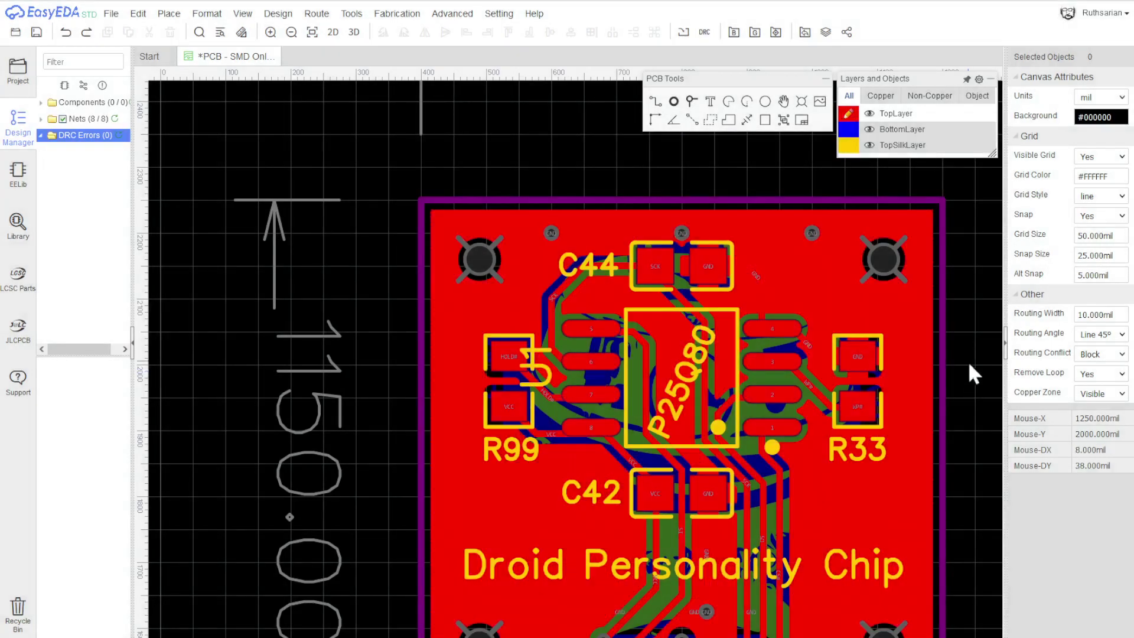
# Step: Check the net assignments of pads 3 and 1 on the new chip U1
pyautogui.scroll(2, 939, 378)
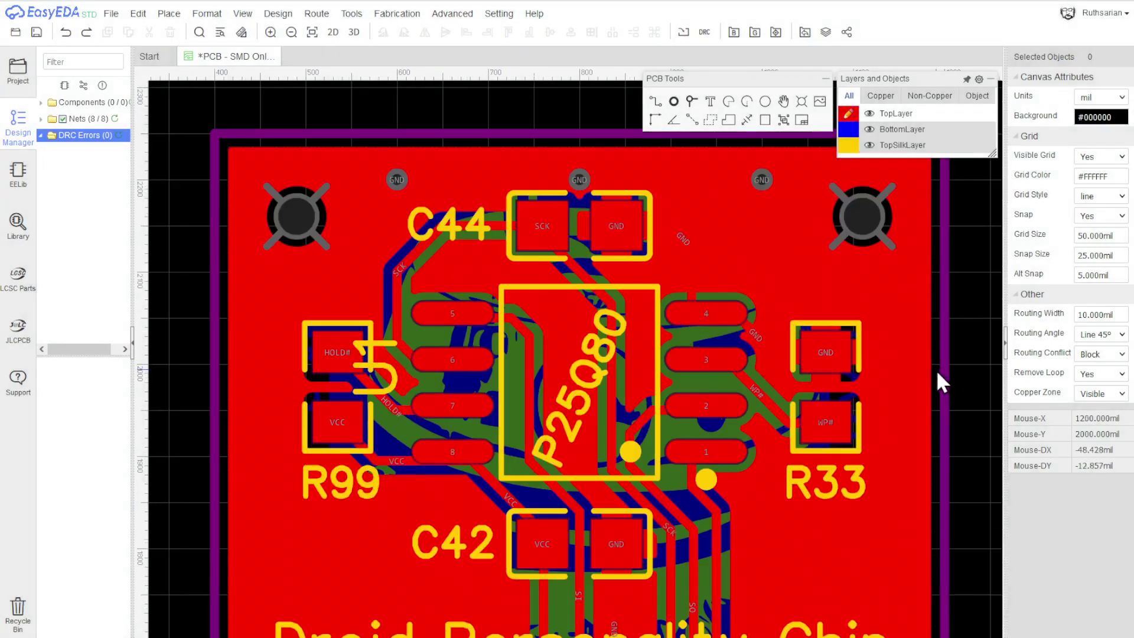
pyautogui.click(716, 360)
pyautogui.click(723, 456)
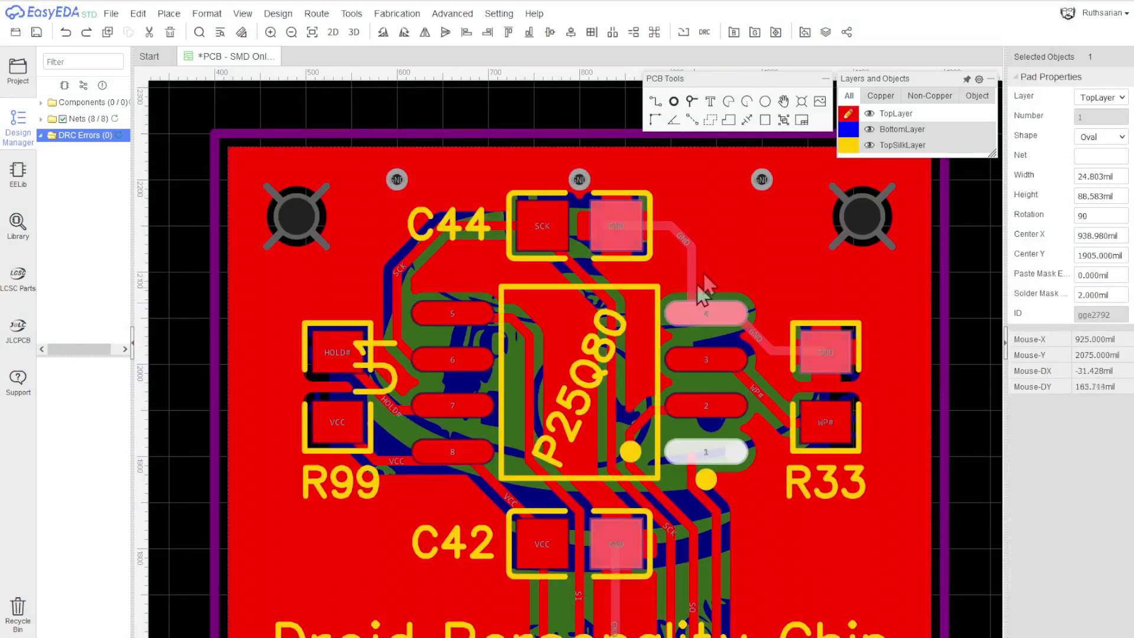
pyautogui.click(961, 315)
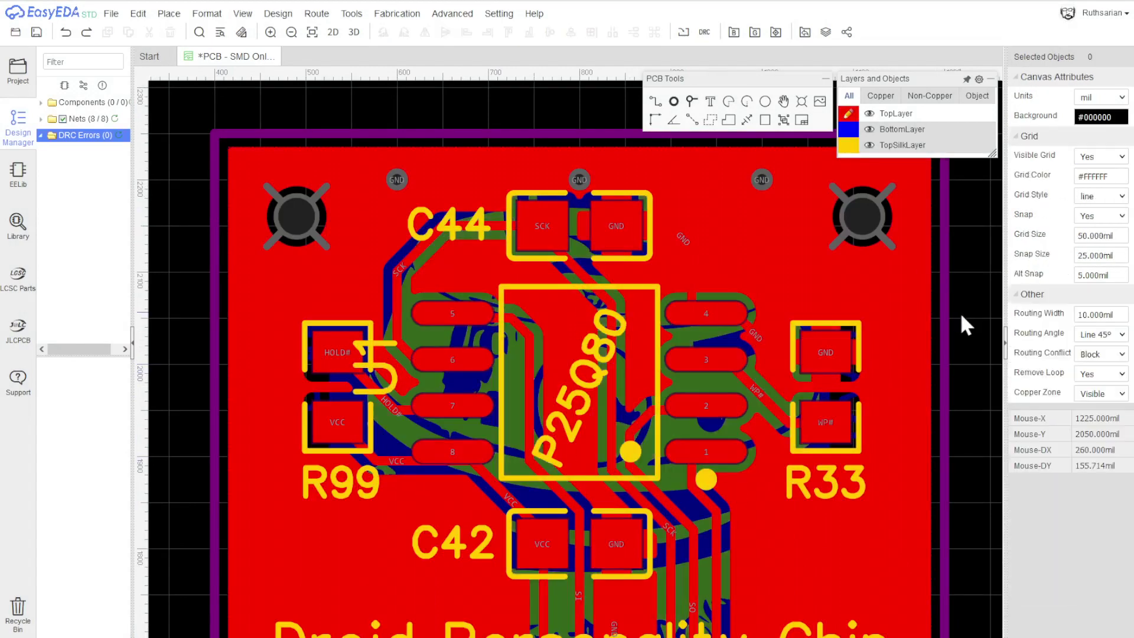
# Step: Trace the track leading into pad 5 of chip U1 and assign net SI to that pad
pyautogui.click(528, 335)
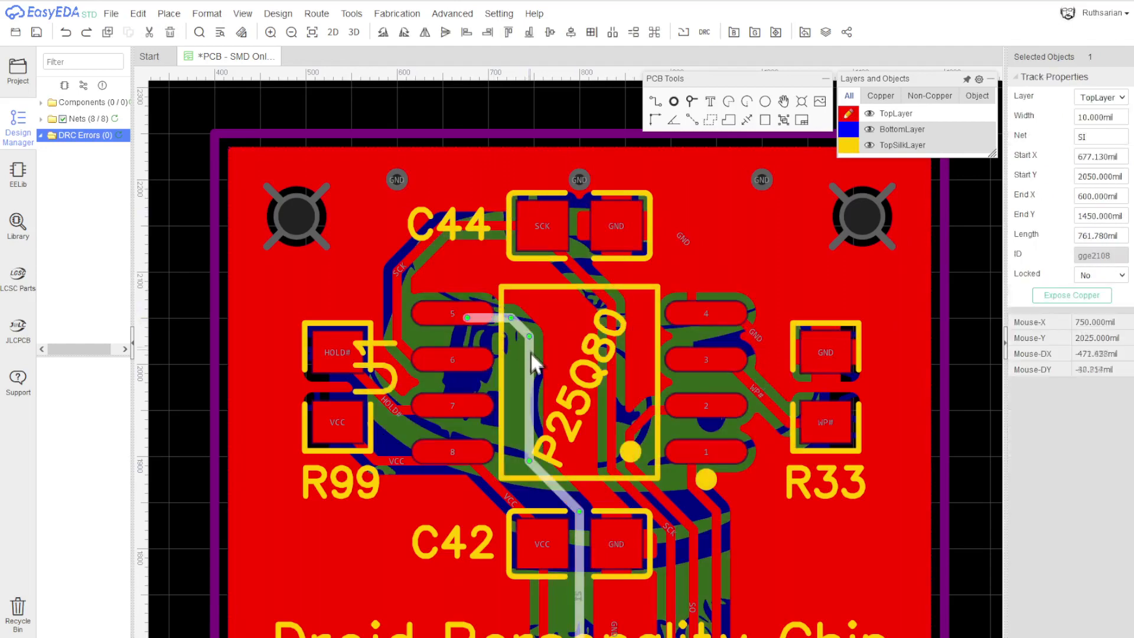
pyautogui.scroll(-1, 530, 353)
pyautogui.scroll(2, 540, 481)
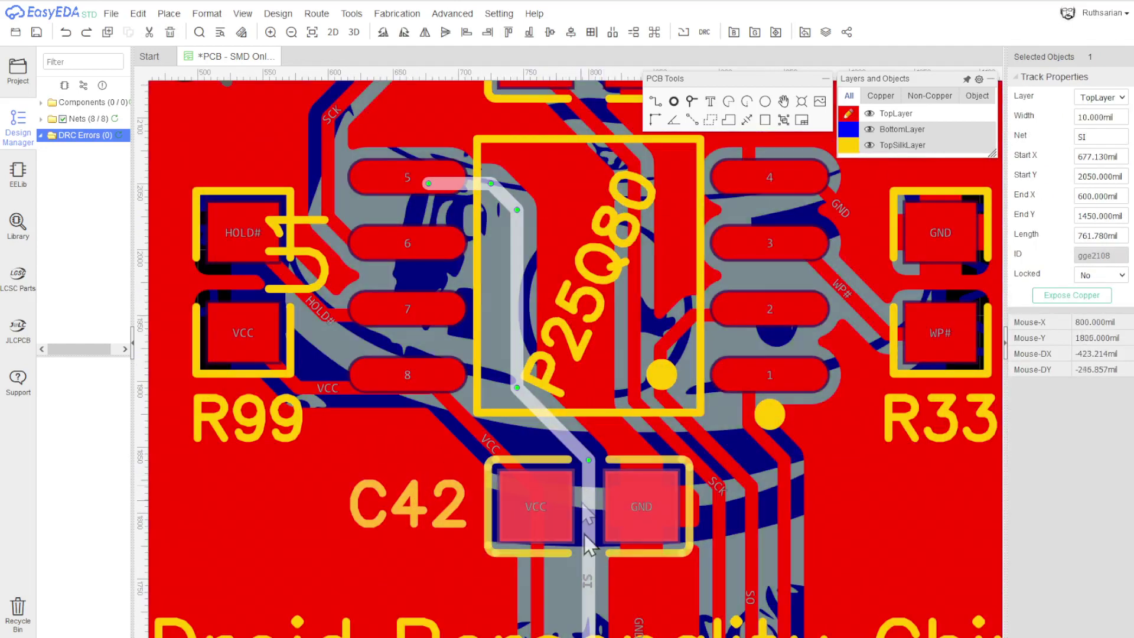
pyautogui.press('Delete')
pyautogui.click(374, 180)
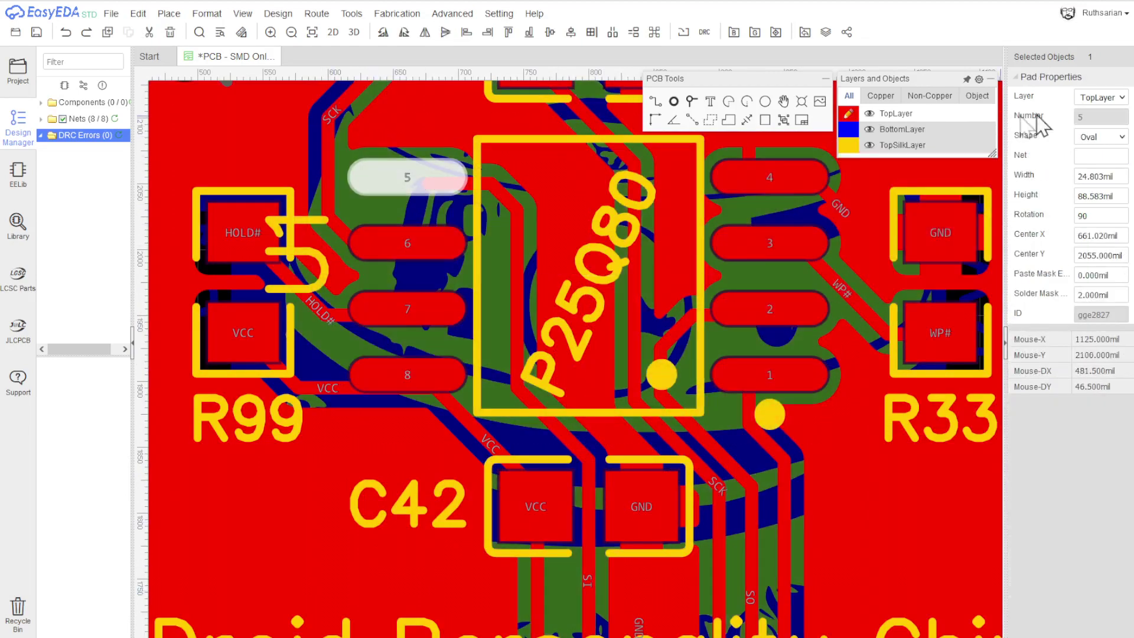
pyautogui.click(1103, 156)
pyautogui.write('SI')
pyautogui.press('Return')
# Step: Assign net SCK to pad 6 of chip U1
pyautogui.click(411, 248)
pyautogui.click(411, 249)
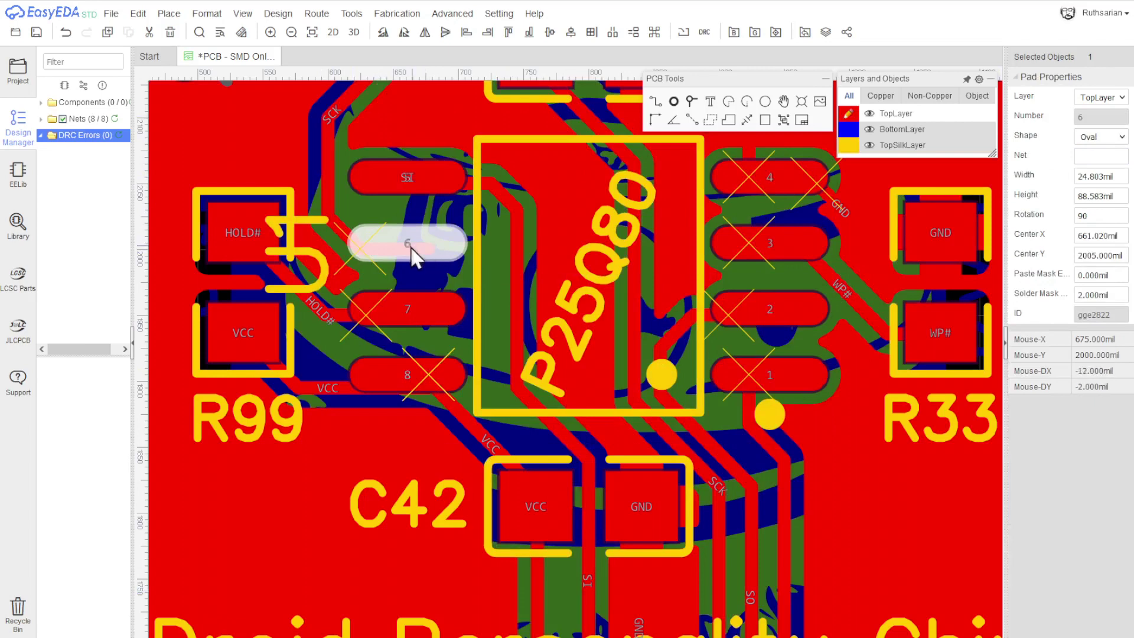
pyautogui.click(1114, 156)
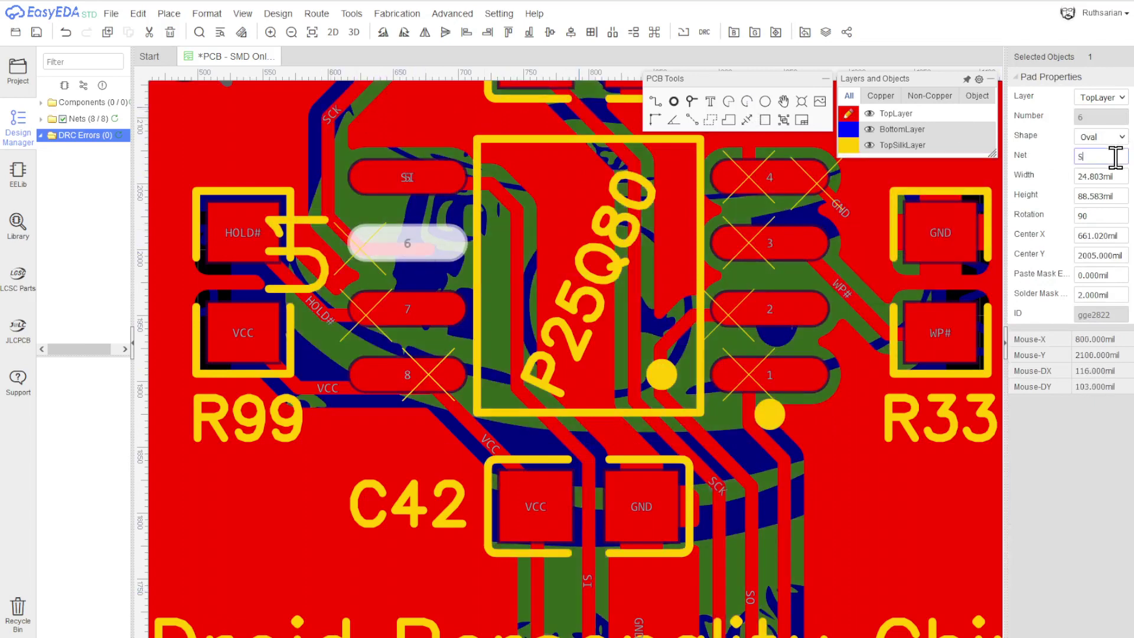
pyautogui.write('SCK')
pyautogui.press('Return')
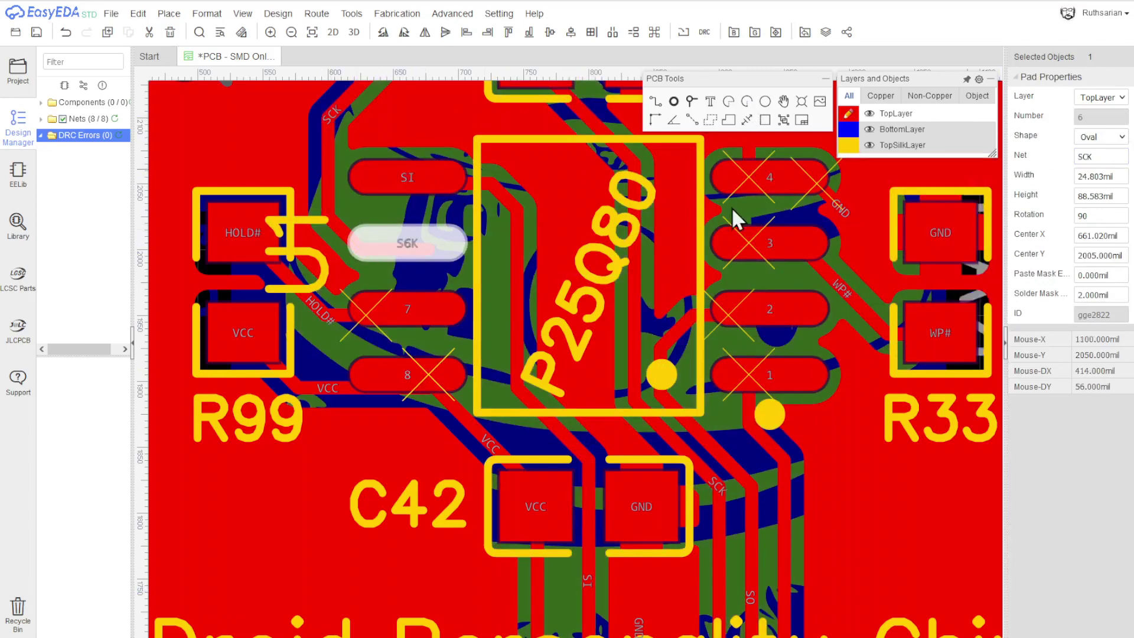
# Step: Assign net HOLD# to pad 7 and net VCC to pad 8 of chip U1
pyautogui.click(395, 307)
pyautogui.click(395, 307)
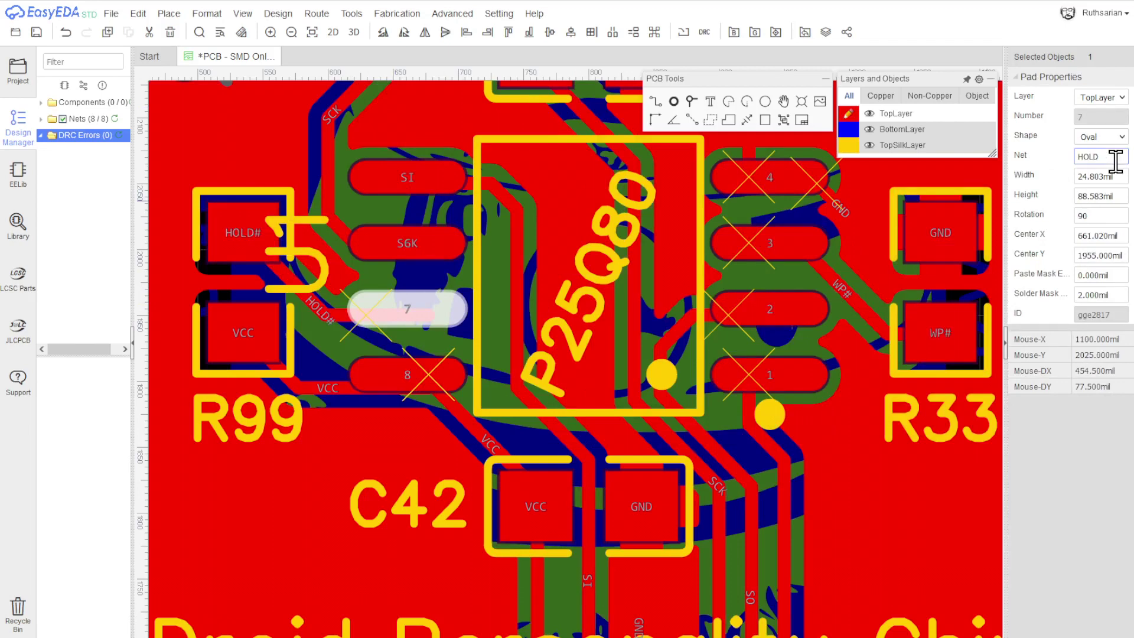
pyautogui.press('Return')
pyautogui.click(427, 376)
pyautogui.click(1102, 155)
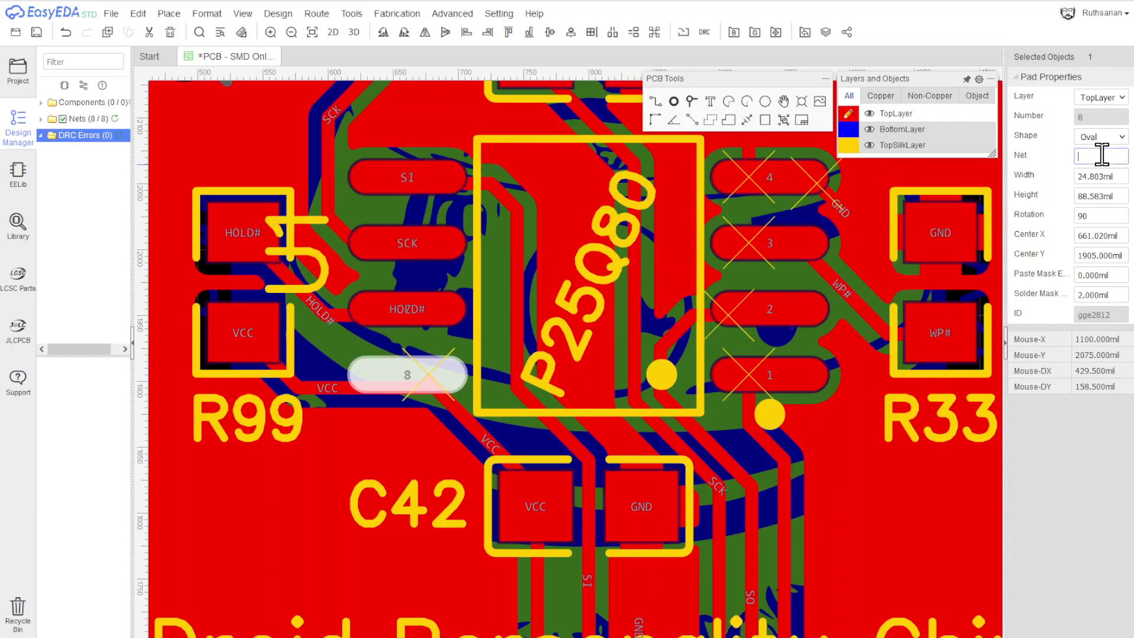
# Step: Assign net CS# to pad 1 and net SO to pad 2 of chip U1
pyautogui.click(802, 381)
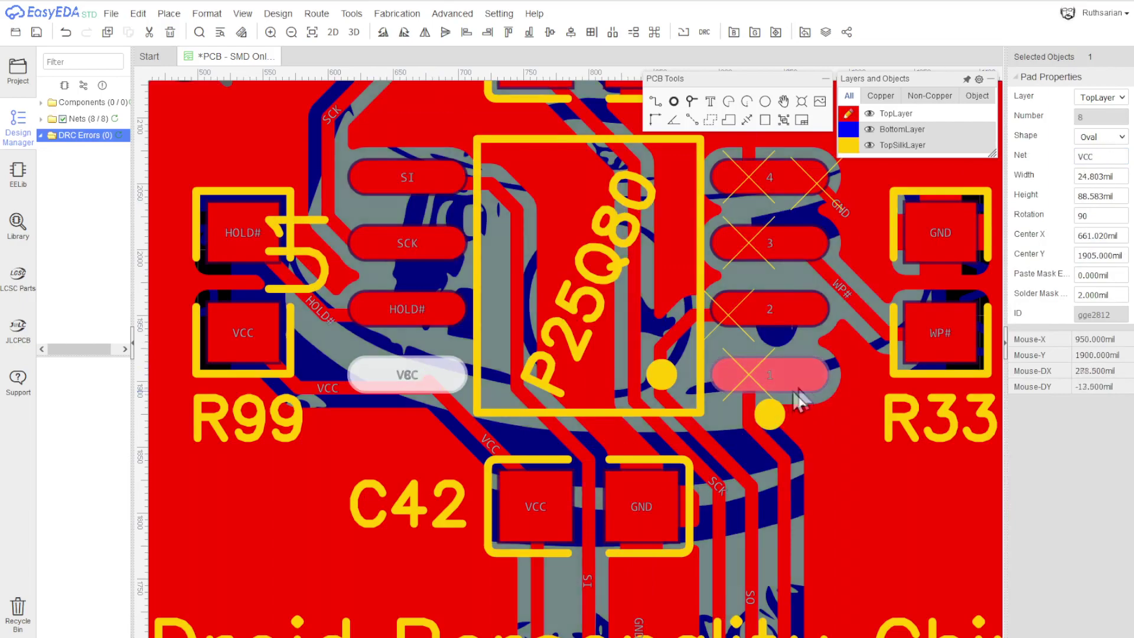
pyautogui.scroll(-5, 798, 499)
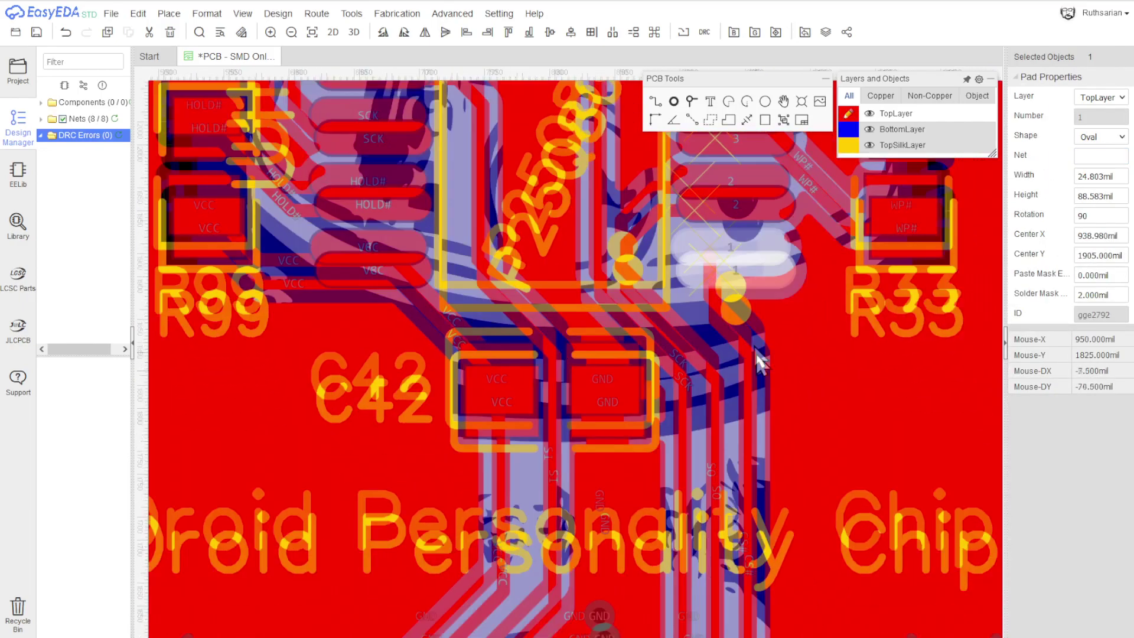
pyautogui.scroll(2, 738, 437)
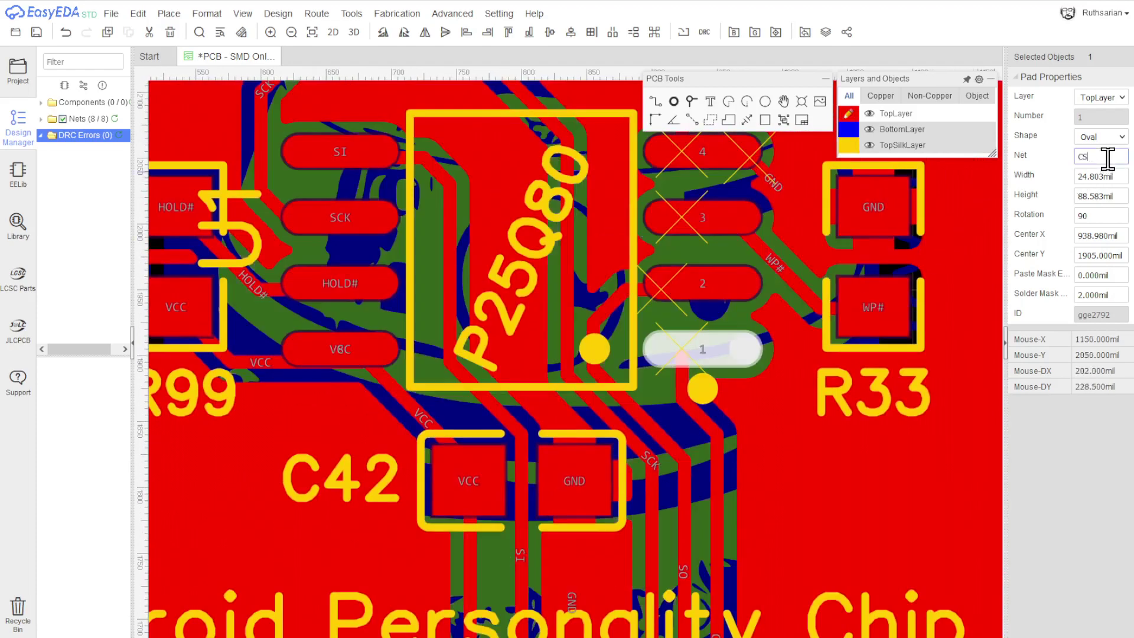
pyautogui.click(730, 284)
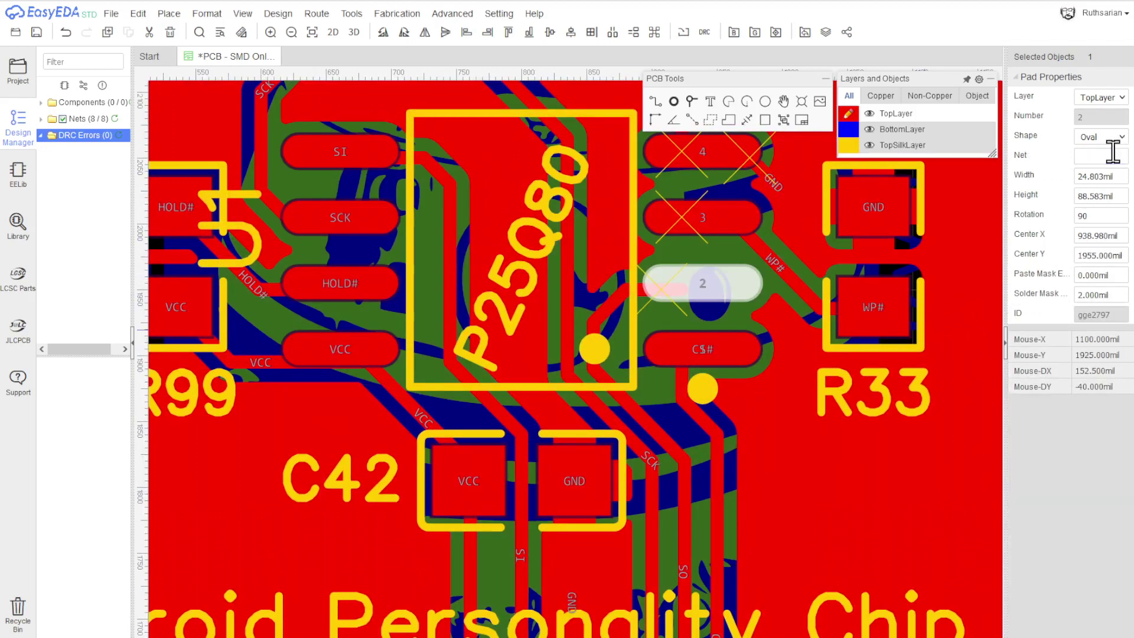
pyautogui.click(1112, 153)
pyautogui.write('SO')
pyautogui.press('Return')
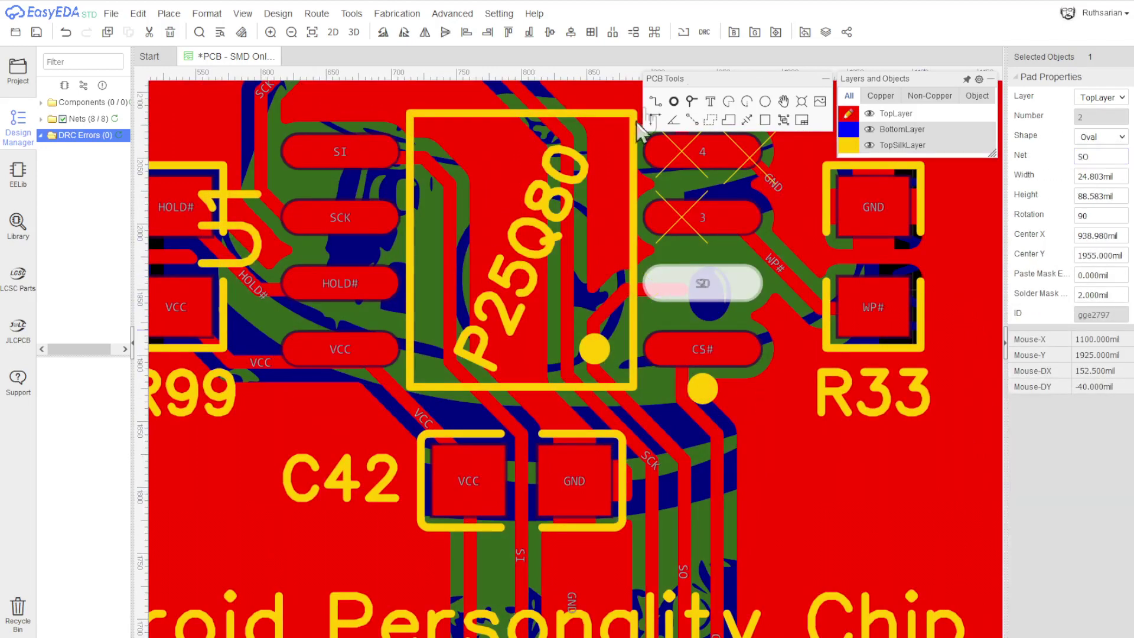
# Step: Assign net WP# to pad 3 and net GND to pad 4 of chip U1
pyautogui.click(743, 211)
pyautogui.click(743, 210)
pyautogui.click(1099, 157)
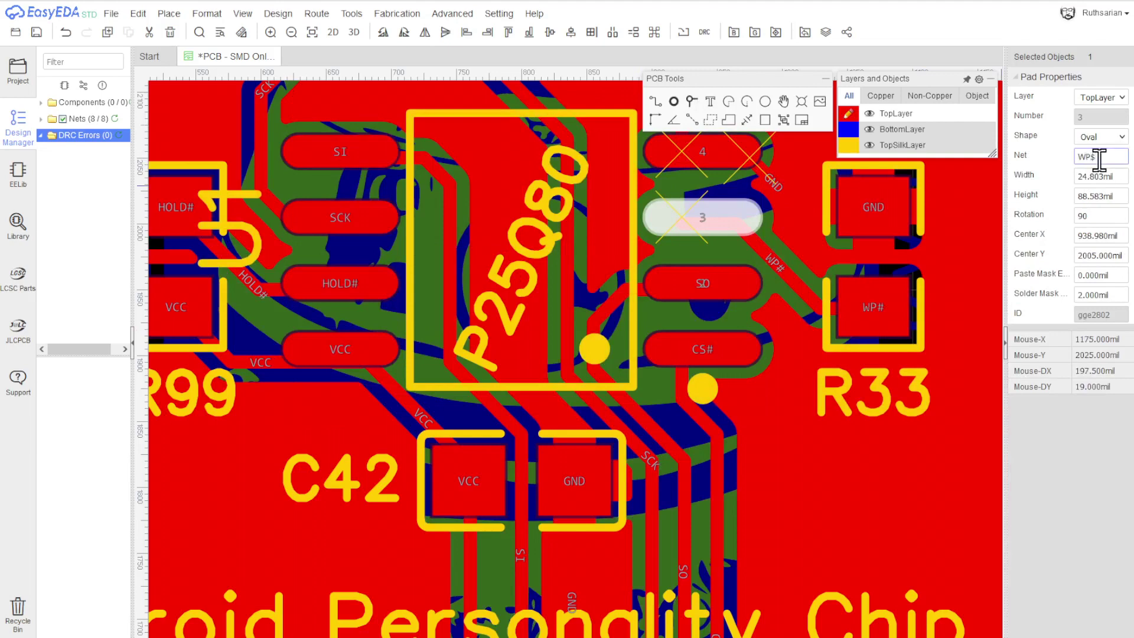
pyautogui.write('WP#')
pyautogui.press('Return')
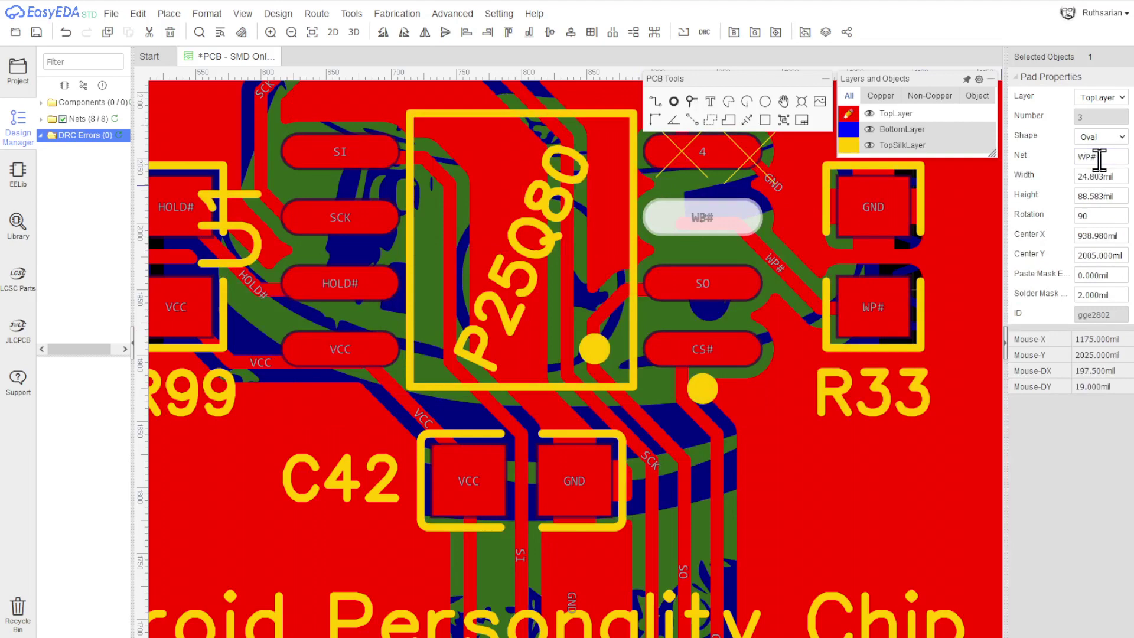
pyautogui.click(733, 153)
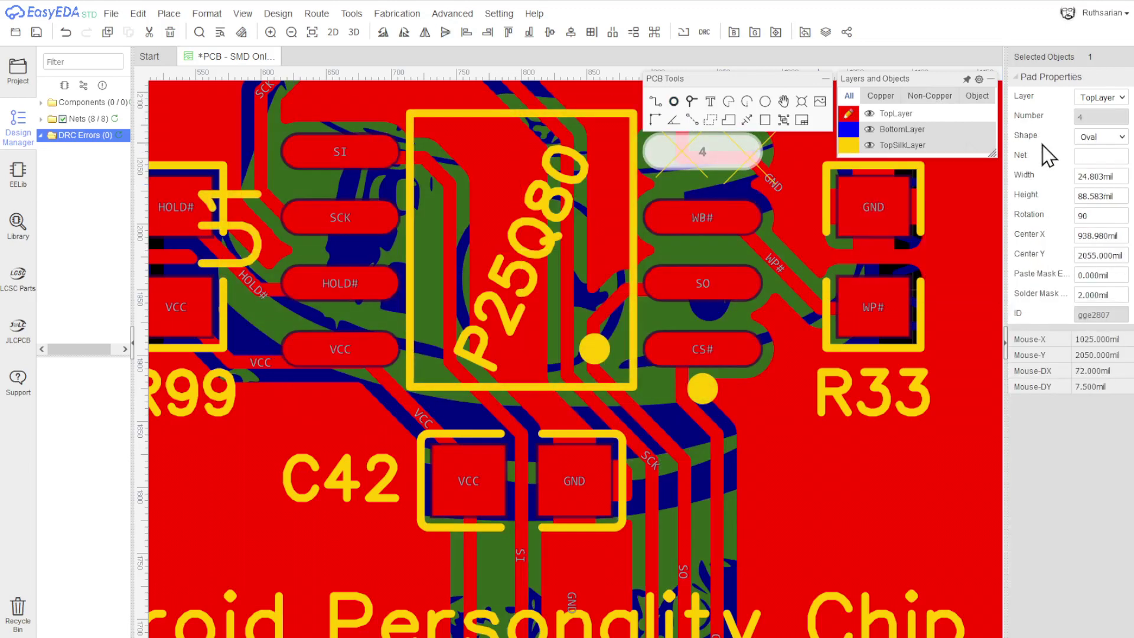
pyautogui.click(1101, 155)
pyautogui.write('GND')
pyautogui.press('Return')
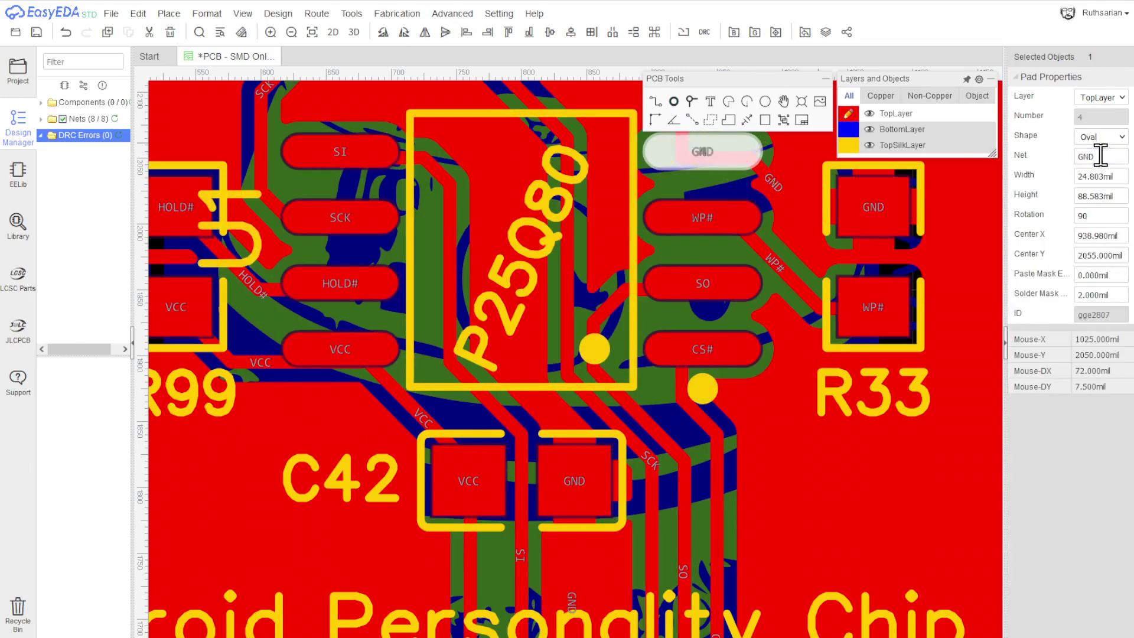
# Step: Shift the diagonal GND track segment between U1's pad 4 and resistor R33 outward from the chip pad
pyautogui.click(931, 458)
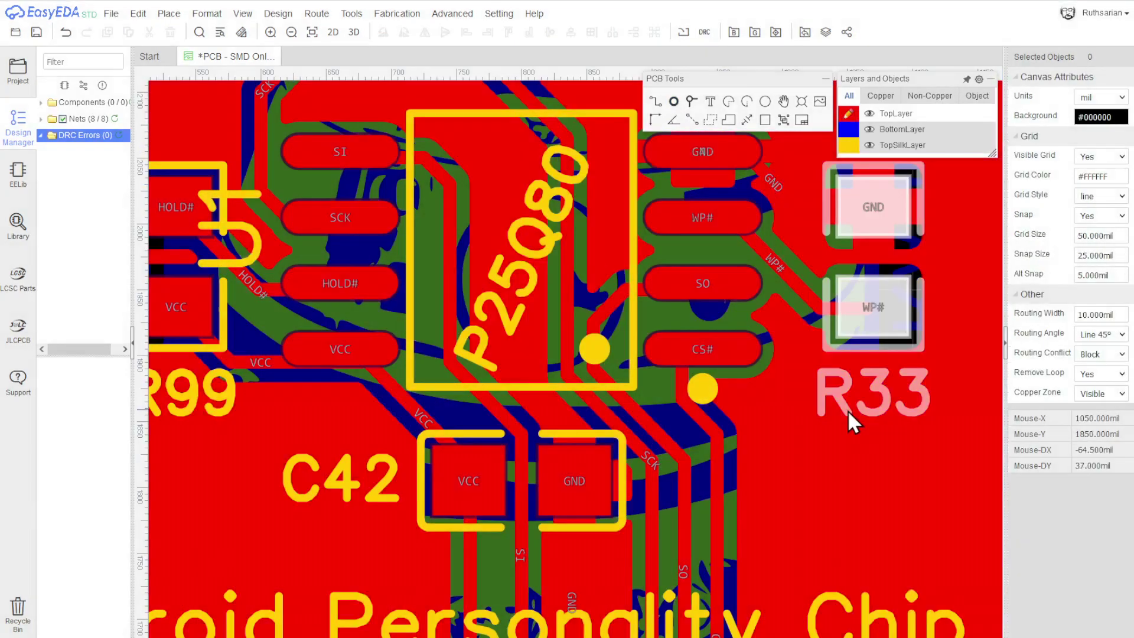
pyautogui.moveTo(813, 373); pyautogui.dragTo(835, 474)
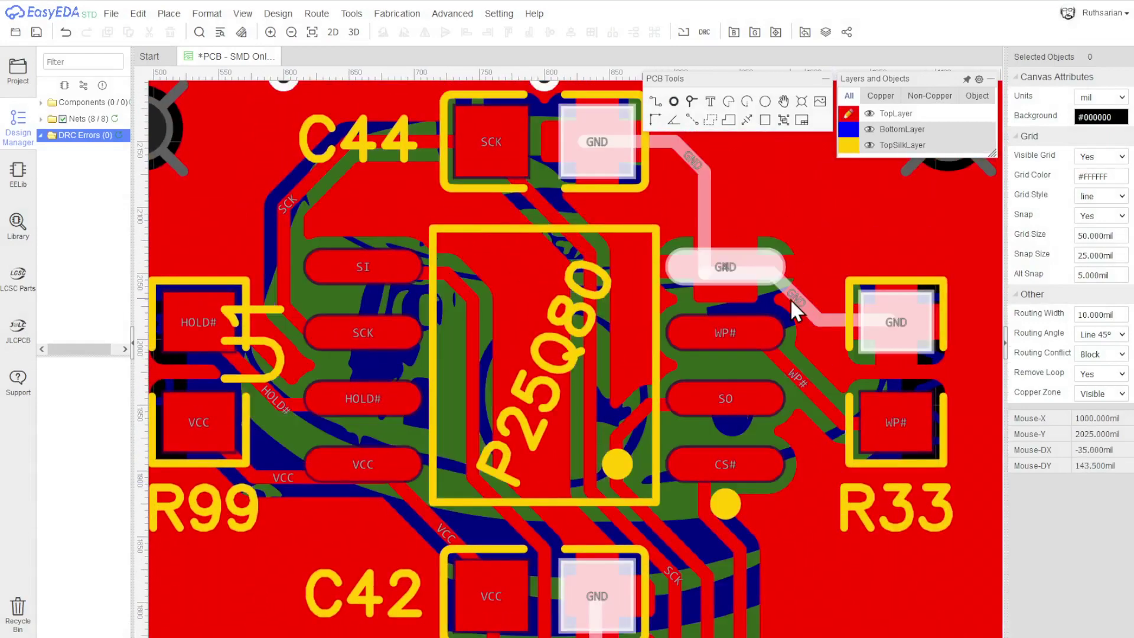
pyautogui.moveTo(798, 299); pyautogui.dragTo(826, 281)
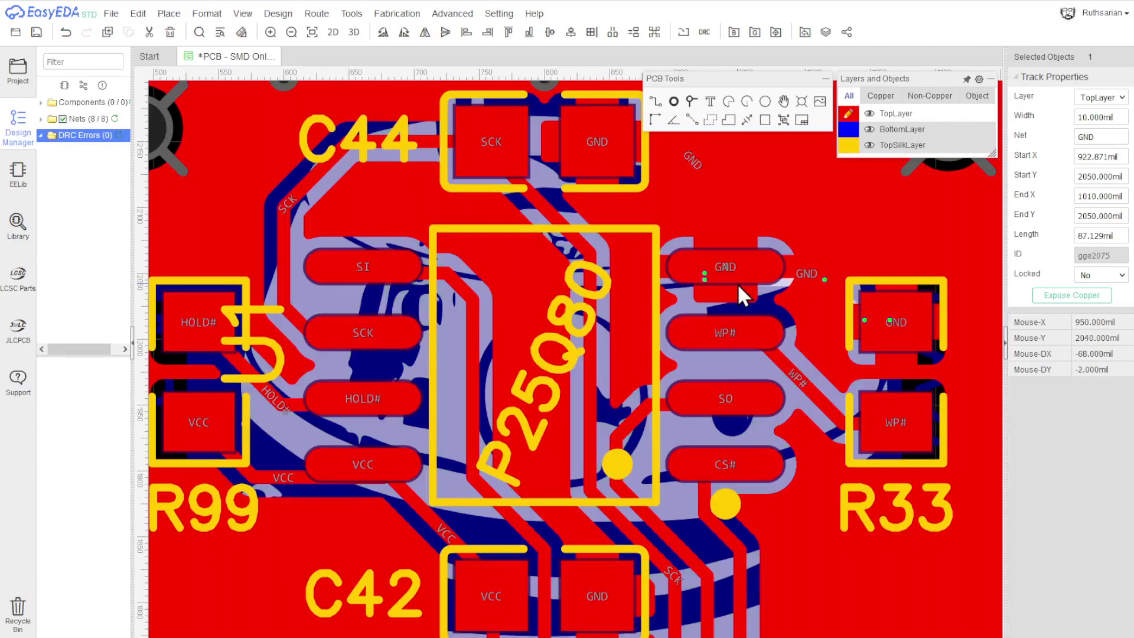
# Step: Delete the P25Q80 silkscreen text inside the U1 chip outline
pyautogui.scroll(-5, 515, 438)
pyautogui.click(515, 438)
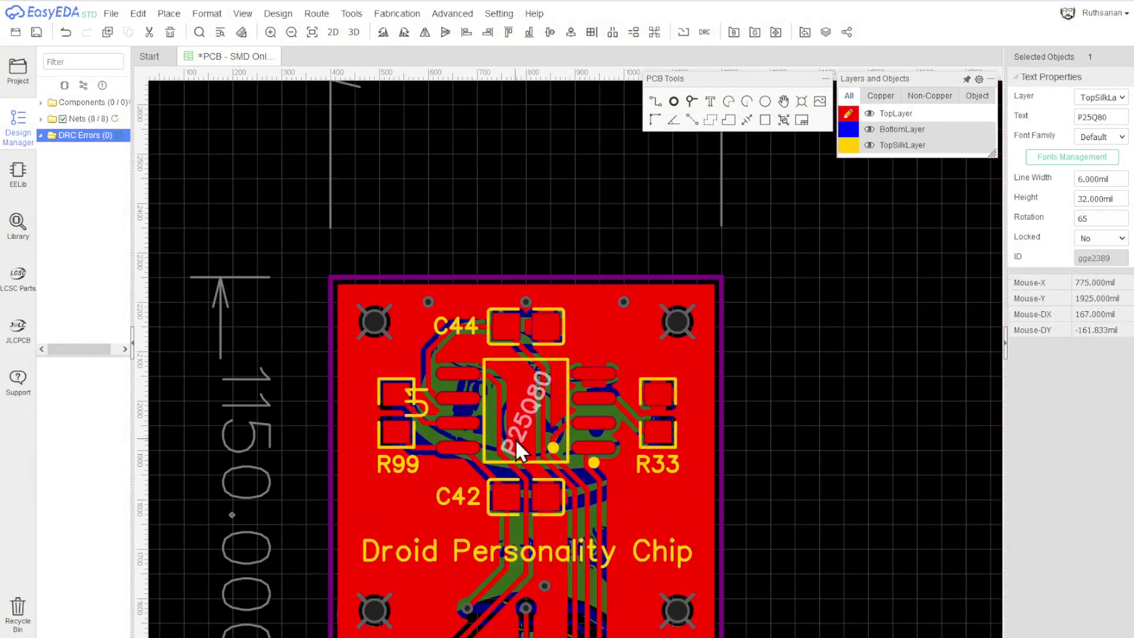
pyautogui.scroll(2, 515, 417)
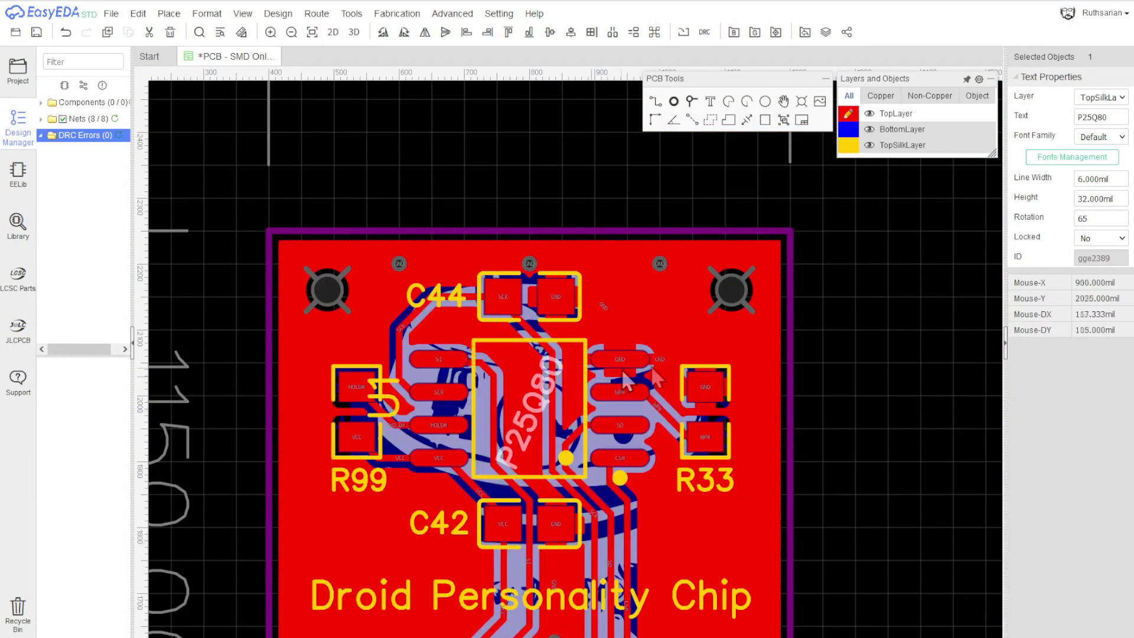
pyautogui.press('Delete')
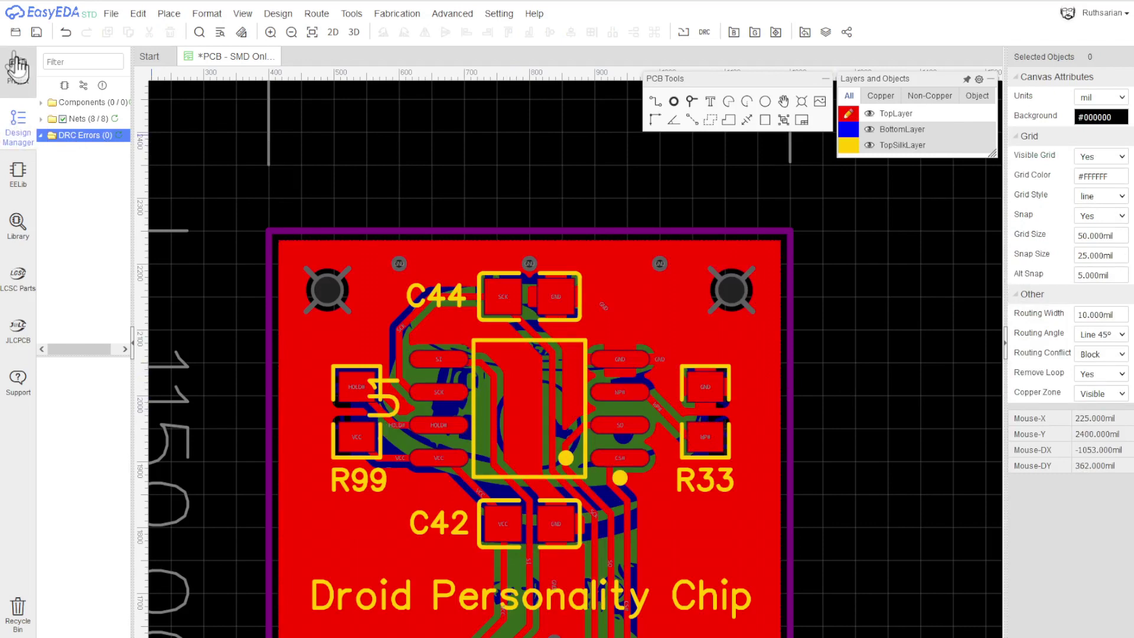
# Step: Return to the Design Manager and widen its pane
pyautogui.click(18, 175)
pyautogui.click(18, 224)
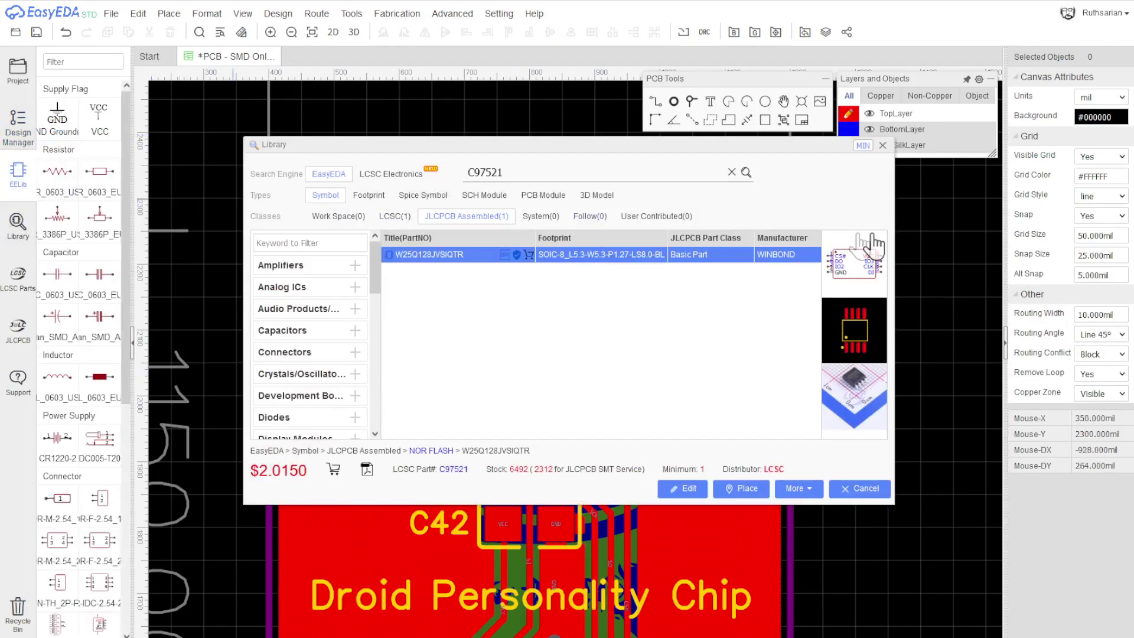
pyautogui.click(882, 146)
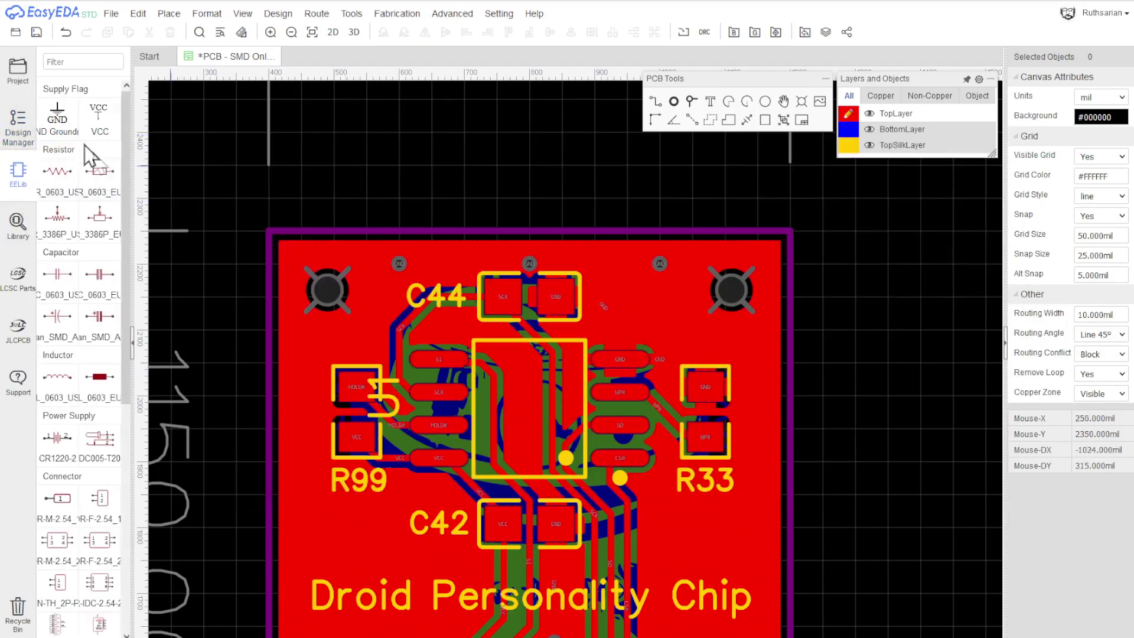
pyautogui.click(19, 126)
pyautogui.moveTo(133, 152); pyautogui.dragTo(163, 151)
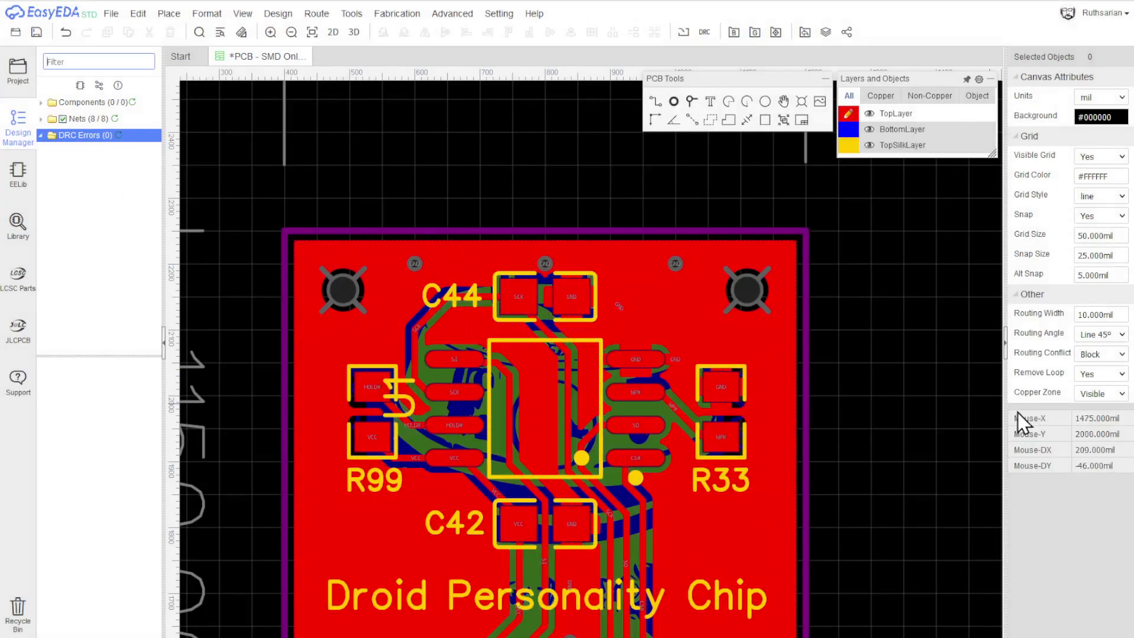
# Step: Change the net of U1's pad 7 to HOLD as a test for the design rule check
pyautogui.scroll(-2, 732, 308)
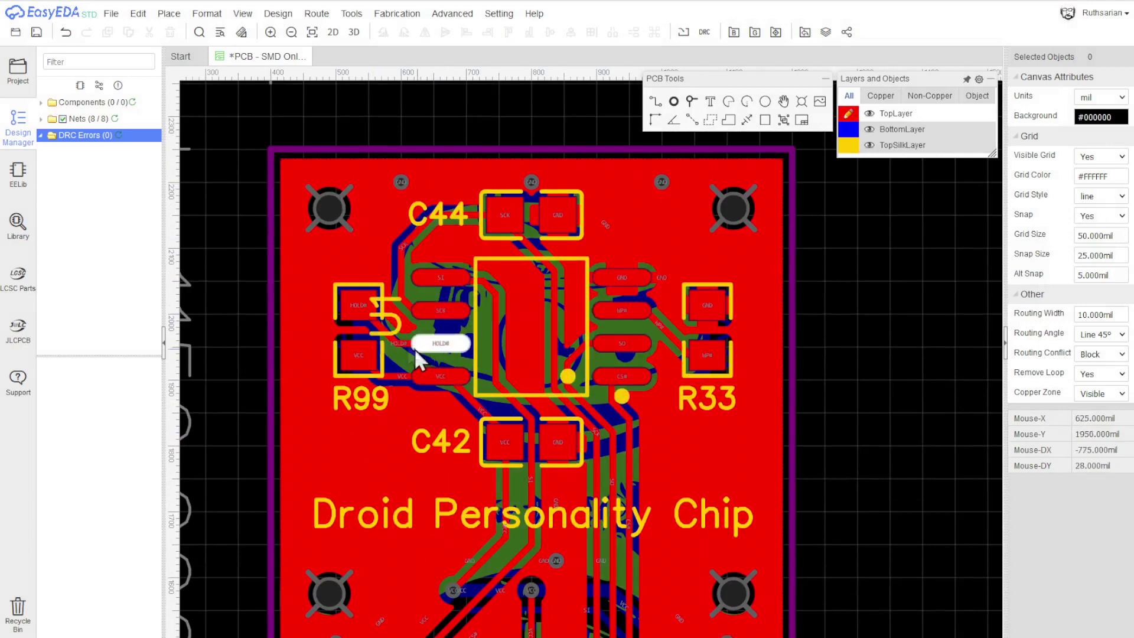
pyautogui.click(452, 345)
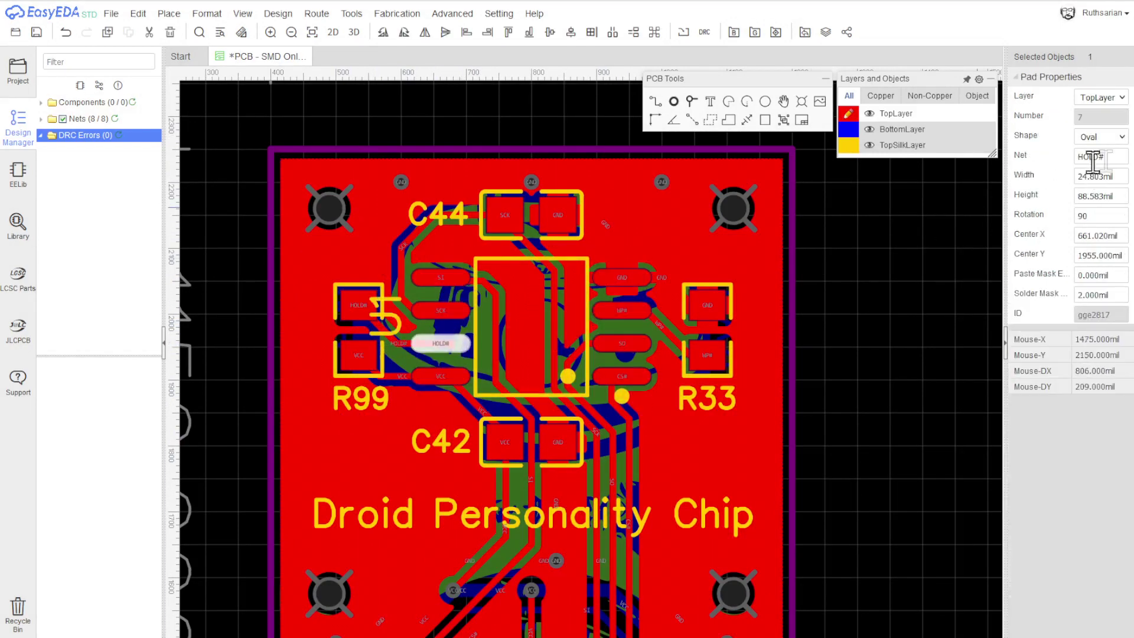
pyautogui.doubleClick(1126, 160)
pyautogui.write('HOLD')
pyautogui.press('Return')
# Step: Rerun the design rule check and examine the Pad - Track clearance error at U1's pad 7
pyautogui.click(120, 136)
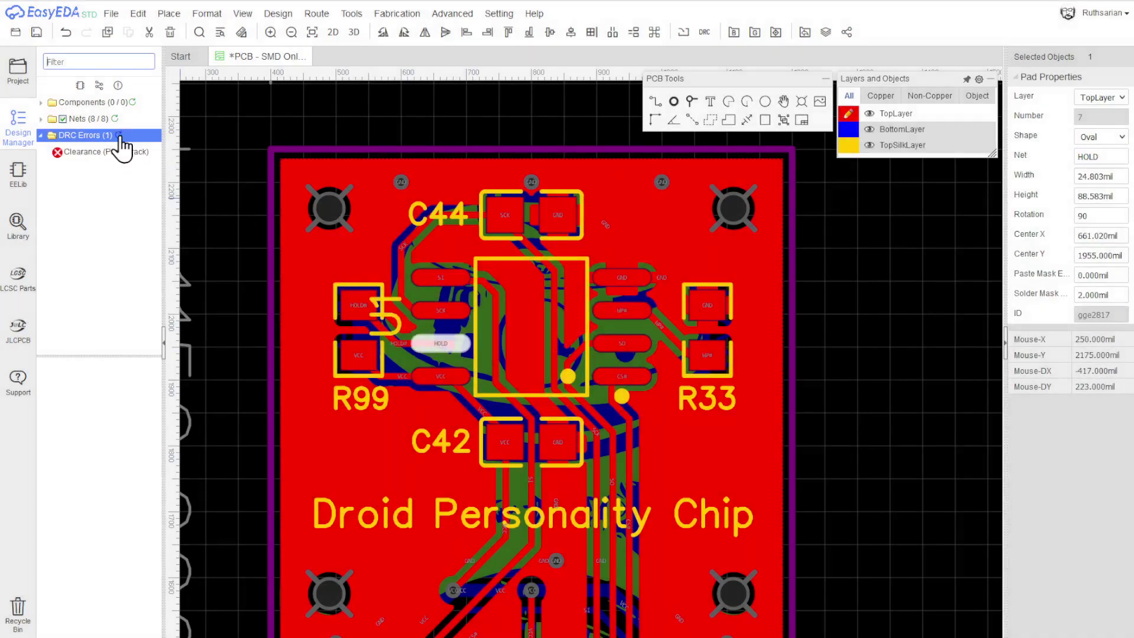
pyautogui.click(104, 151)
pyautogui.scroll(3, 564, 378)
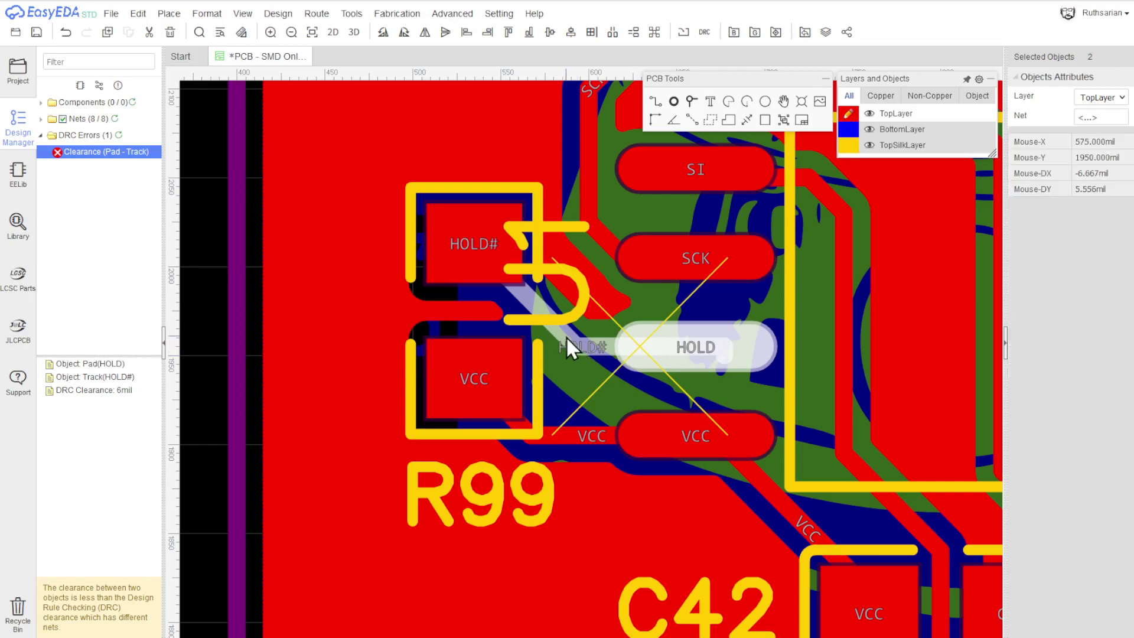
pyautogui.click(236, 340)
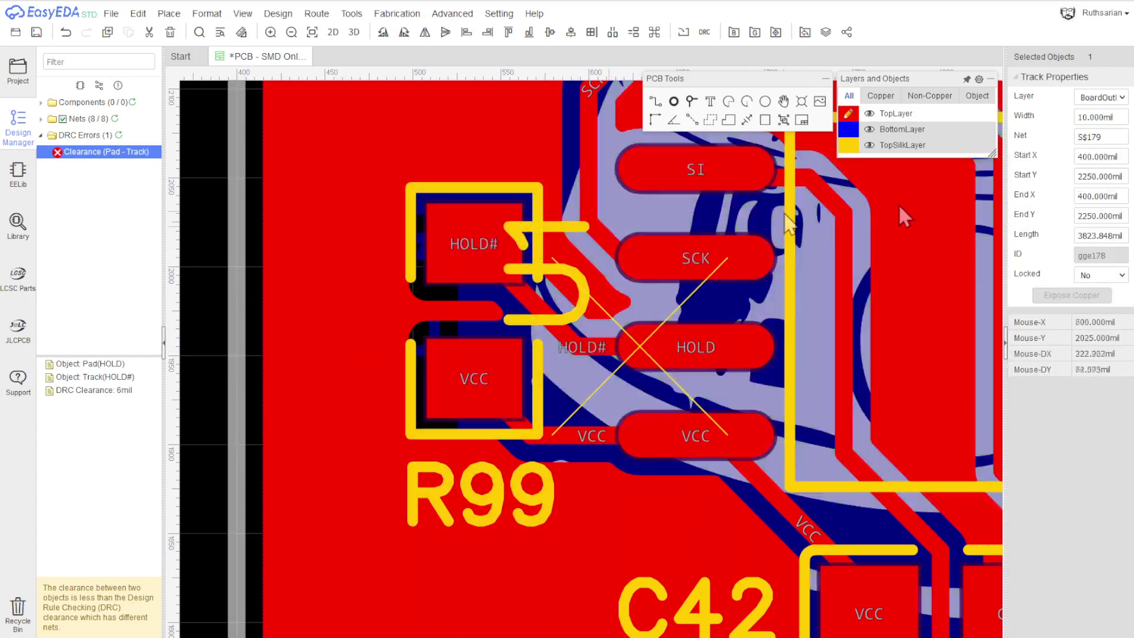
# Step: Set the net of U1's pad 7 to HOLD# and rerun the design rule check
pyautogui.click(694, 348)
pyautogui.doubleClick(1120, 157)
pyautogui.click(1120, 158)
pyautogui.write('#')
pyautogui.press('Return')
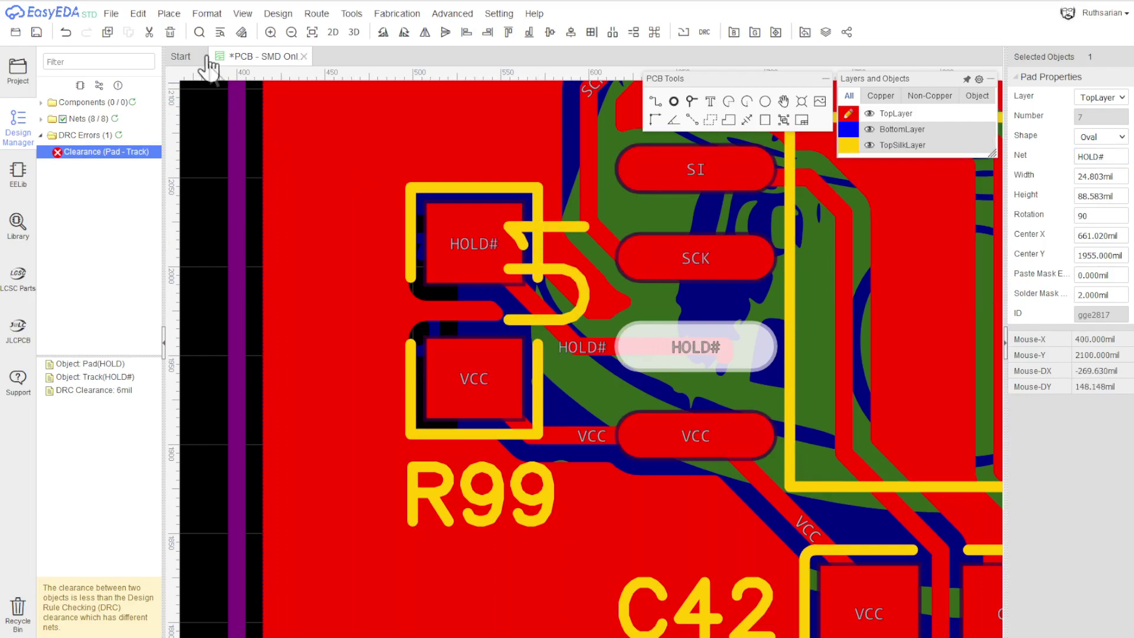
pyautogui.click(119, 136)
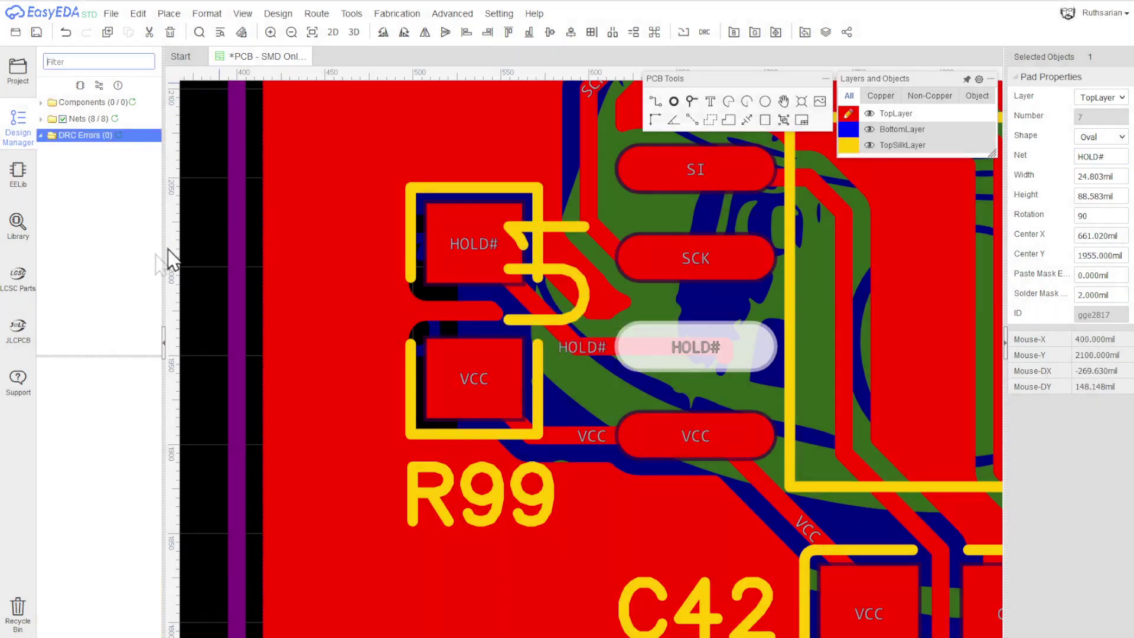
pyautogui.scroll(-4, 253, 274)
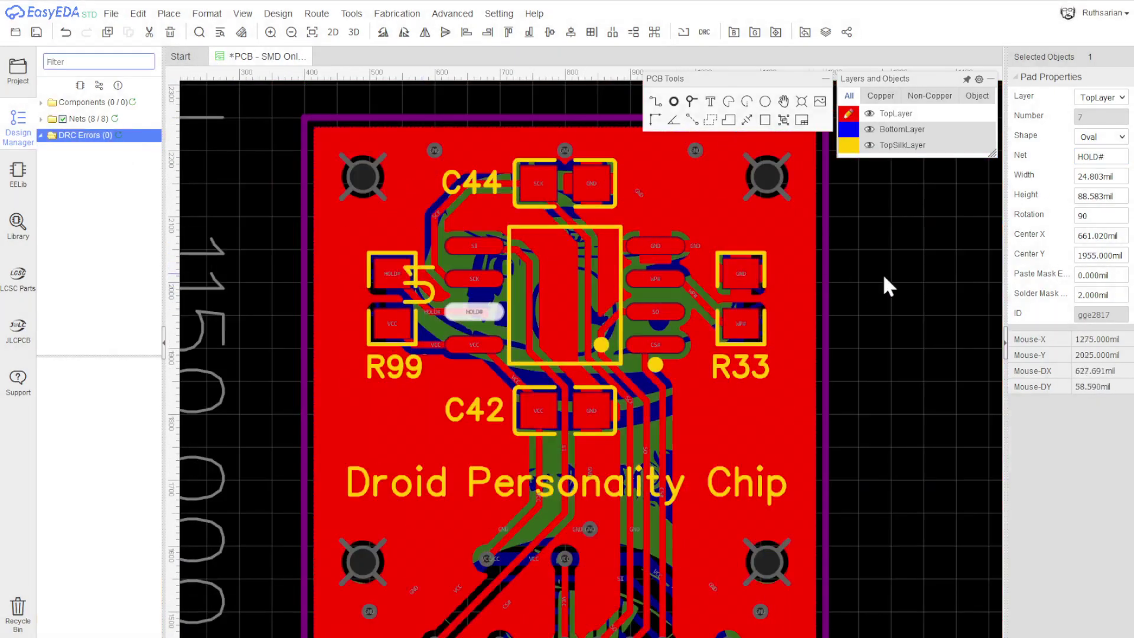
pyautogui.click(919, 279)
pyautogui.scroll(-2, 926, 277)
pyautogui.moveTo(876, 291); pyautogui.dragTo(782, 268)
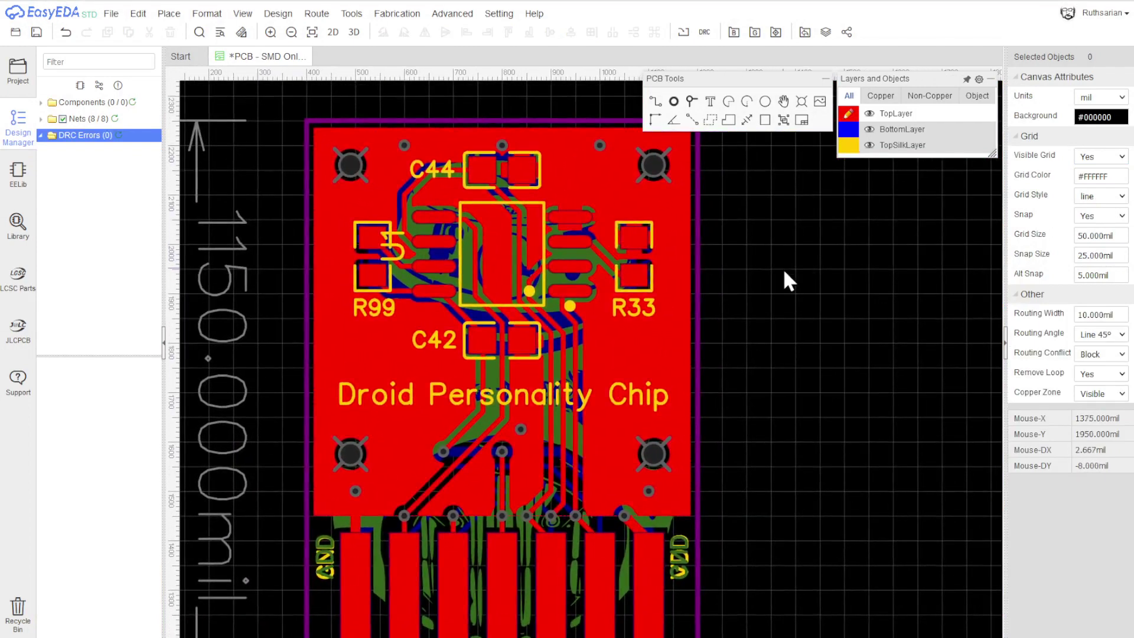
# Step: Inspect the replacement memory chip's supplier part, manufacturer and JLCPCB part class in its custom attributes
pyautogui.click(502, 303)
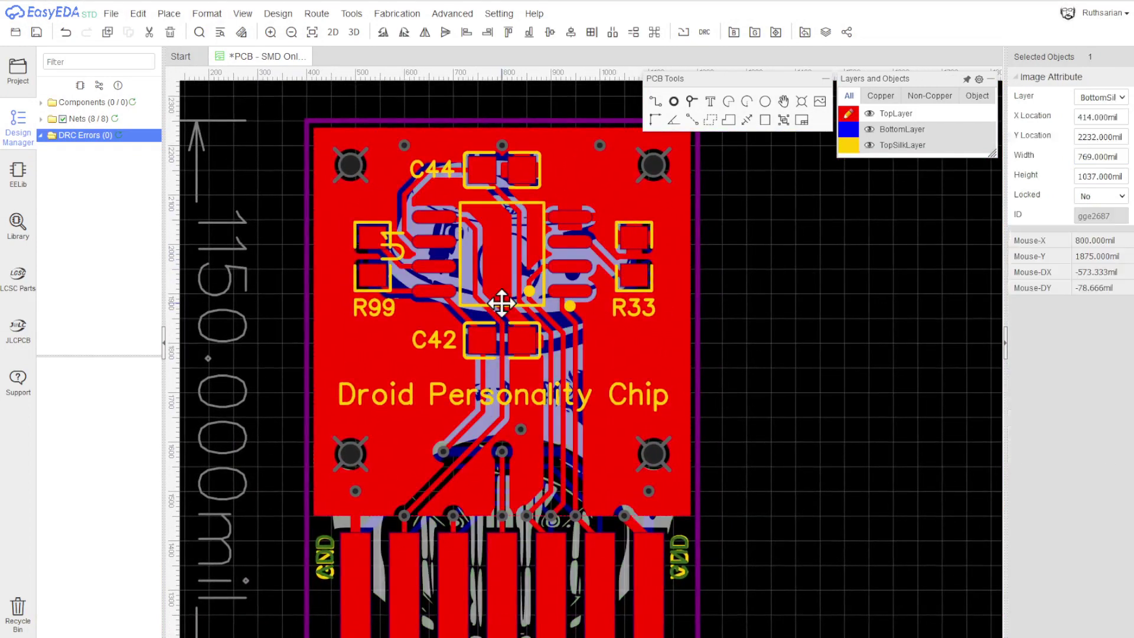
pyautogui.click(809, 343)
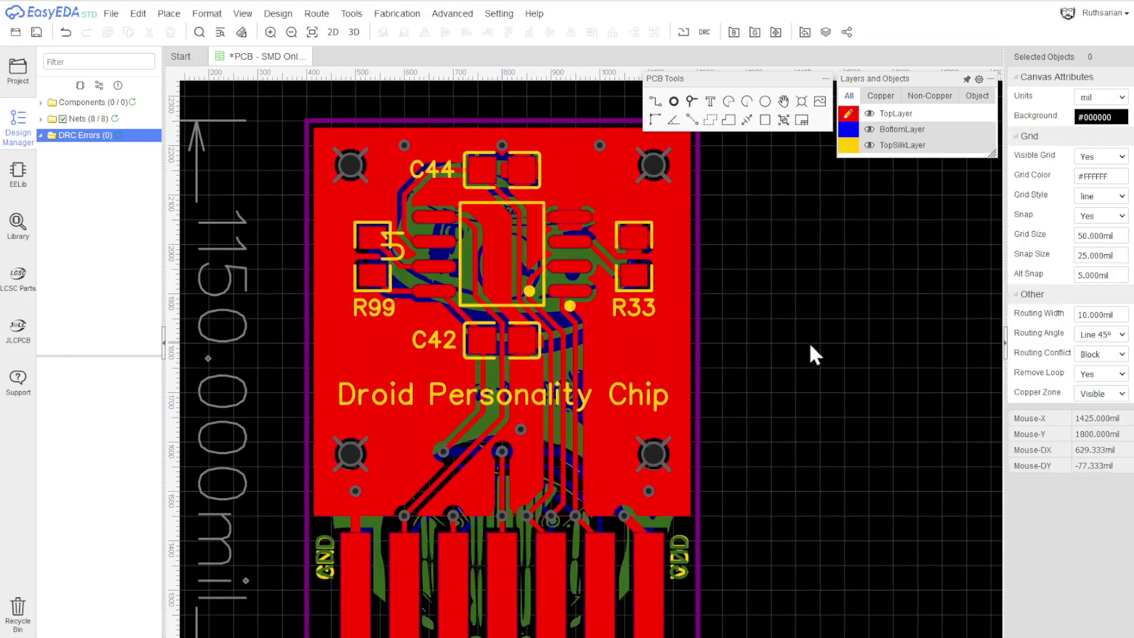
pyautogui.click(534, 304)
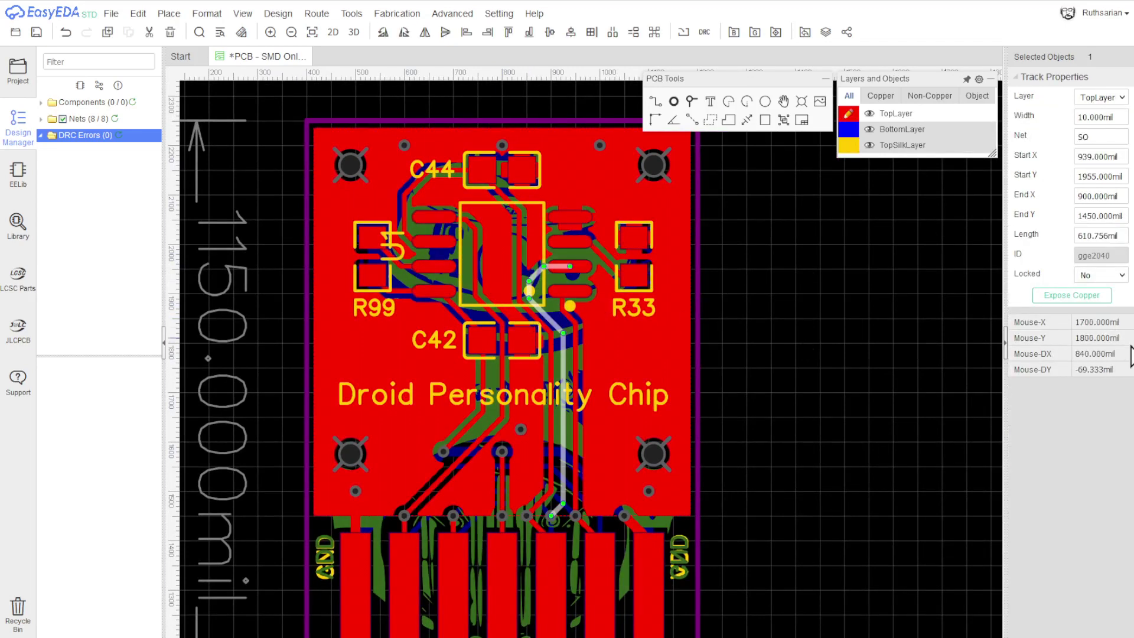
pyautogui.click(568, 292)
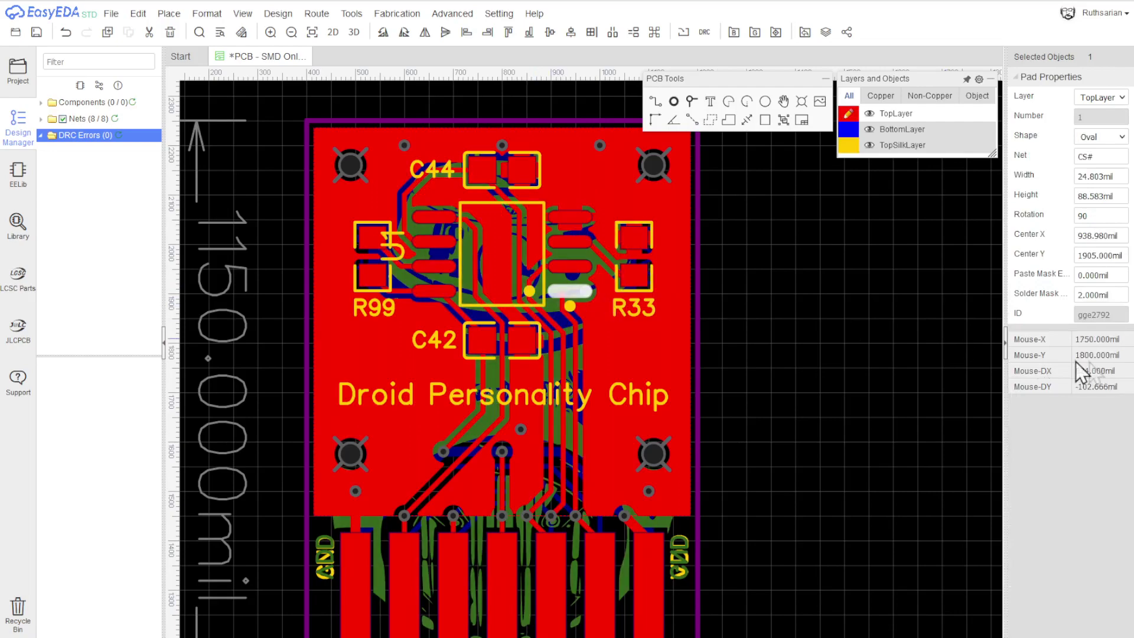
pyautogui.click(919, 311)
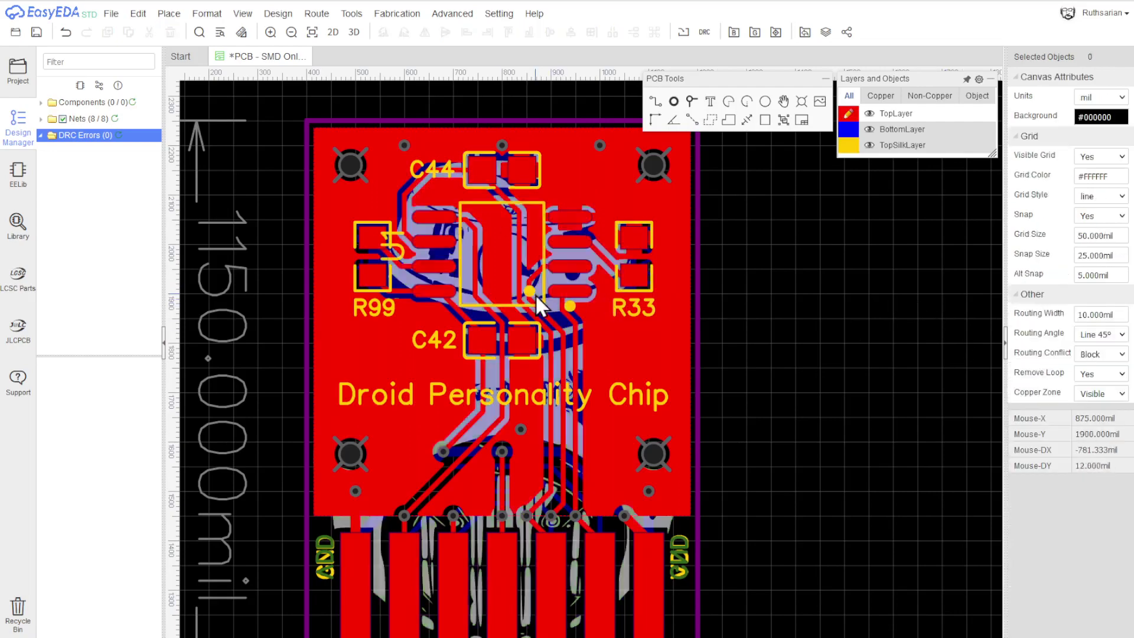
pyautogui.click(534, 293)
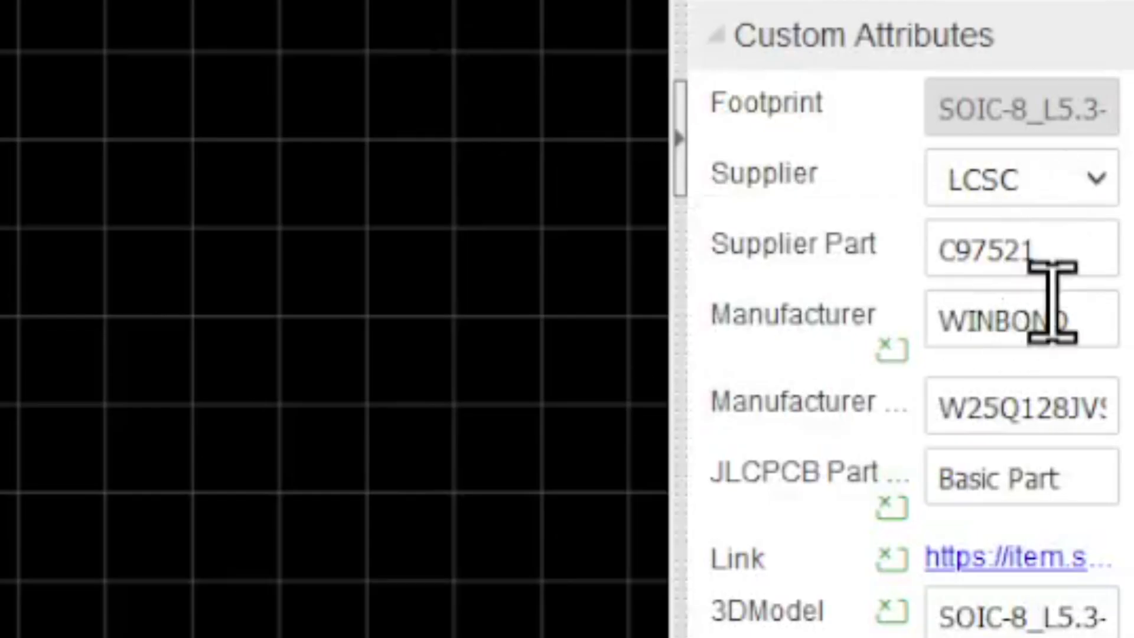
pyautogui.moveTo(941, 479); pyautogui.dragTo(1075, 476)
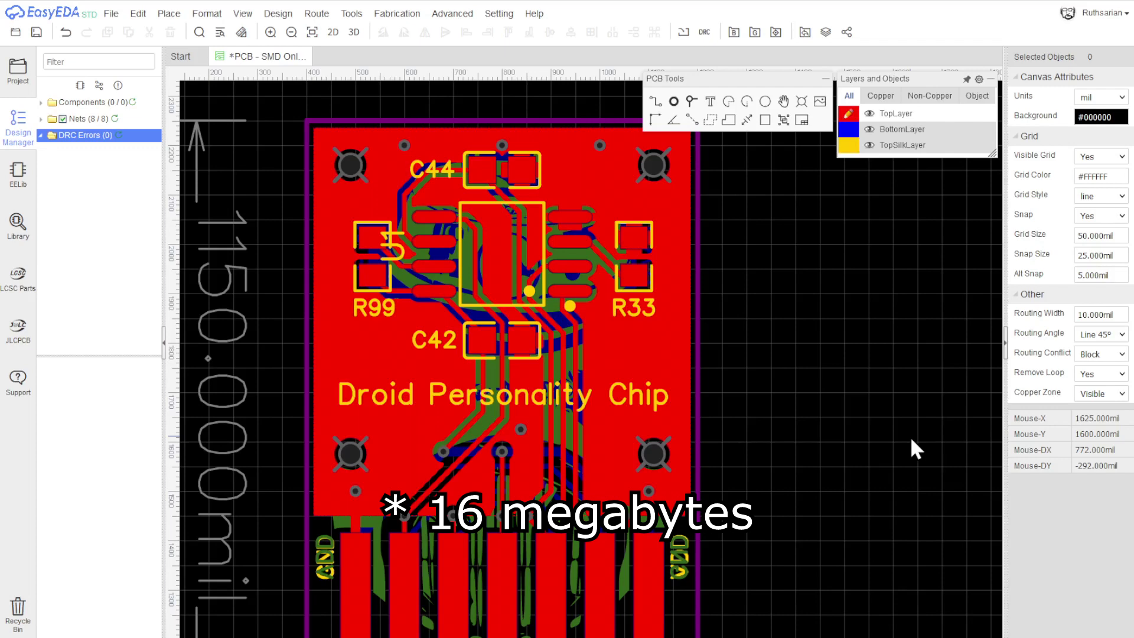
# Step: Undo the edits back to the original P25Q80 chip to compare the layouts, and redo them
pyautogui.hotkey('ctrl', 'z')
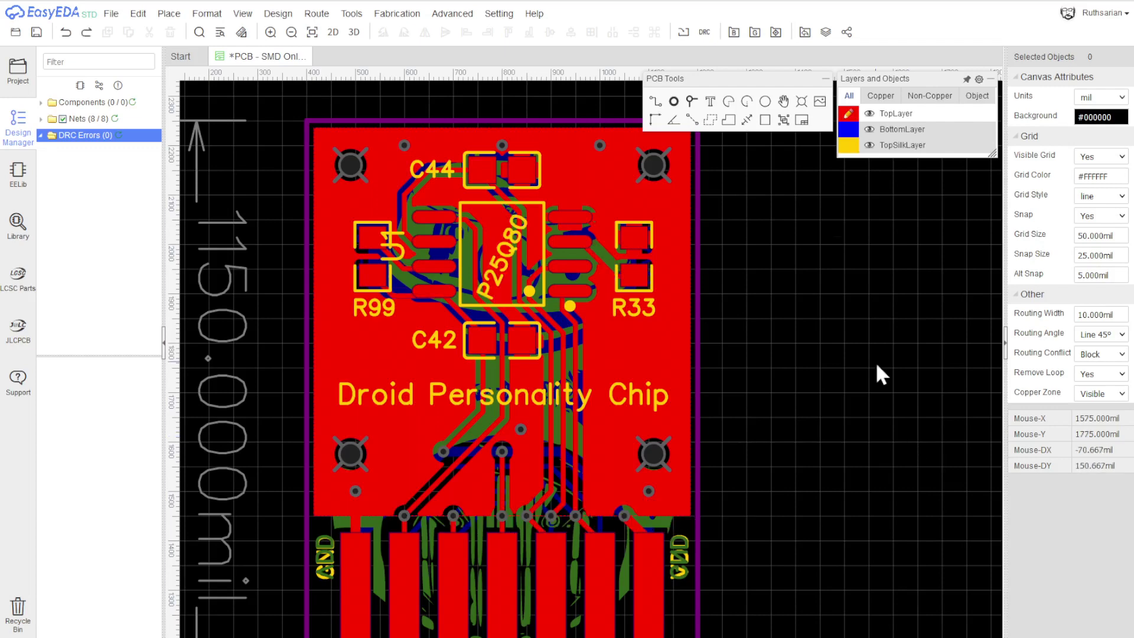
pyautogui.hotkey('ctrl', 'z')
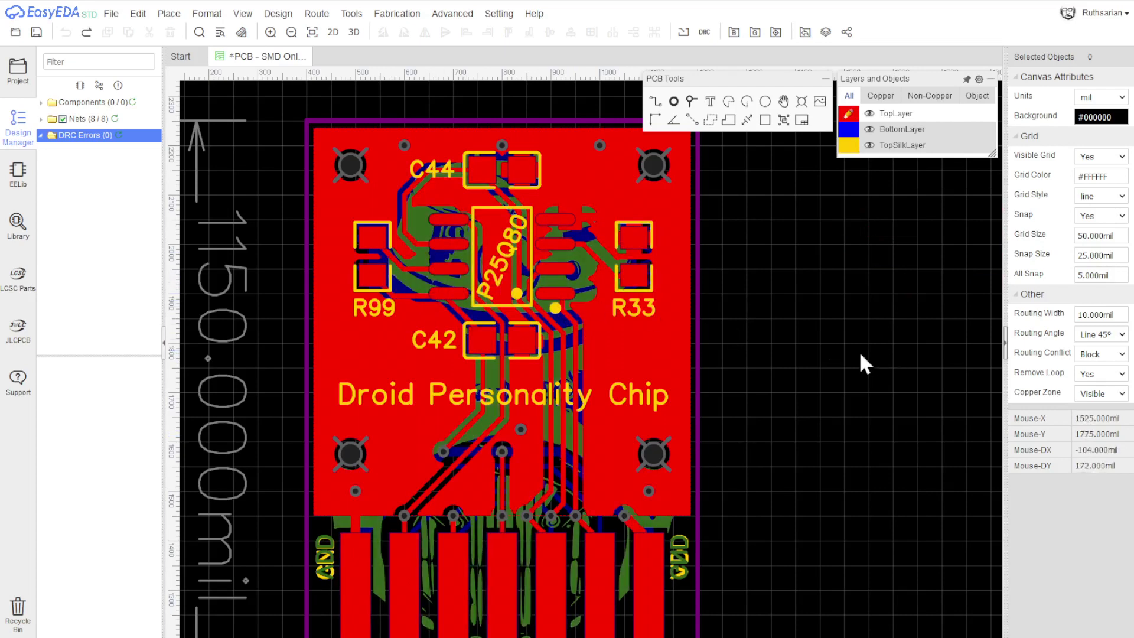
pyautogui.hotkey('ctrl', 'y')
pyautogui.hotkey('ctrl', 'y')
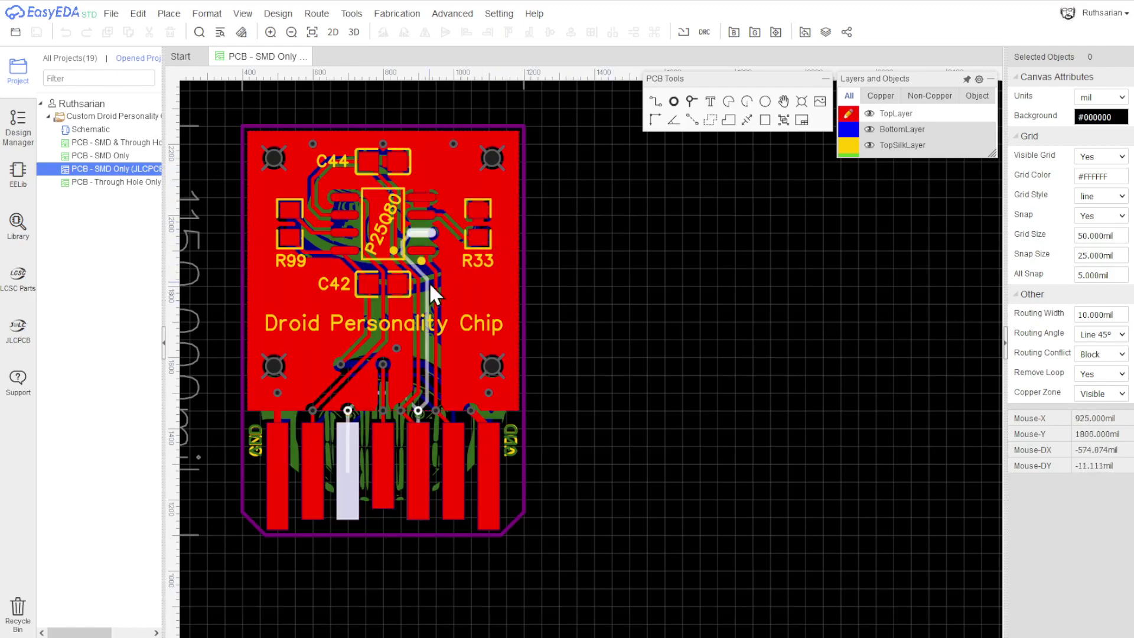
# Step: Select resistor R33 and, in the JLCPCB SMT Parts Library website, open the Chip Resistor - Surface Mount category
pyautogui.click(466, 249)
pyautogui.moveTo(485, 11)
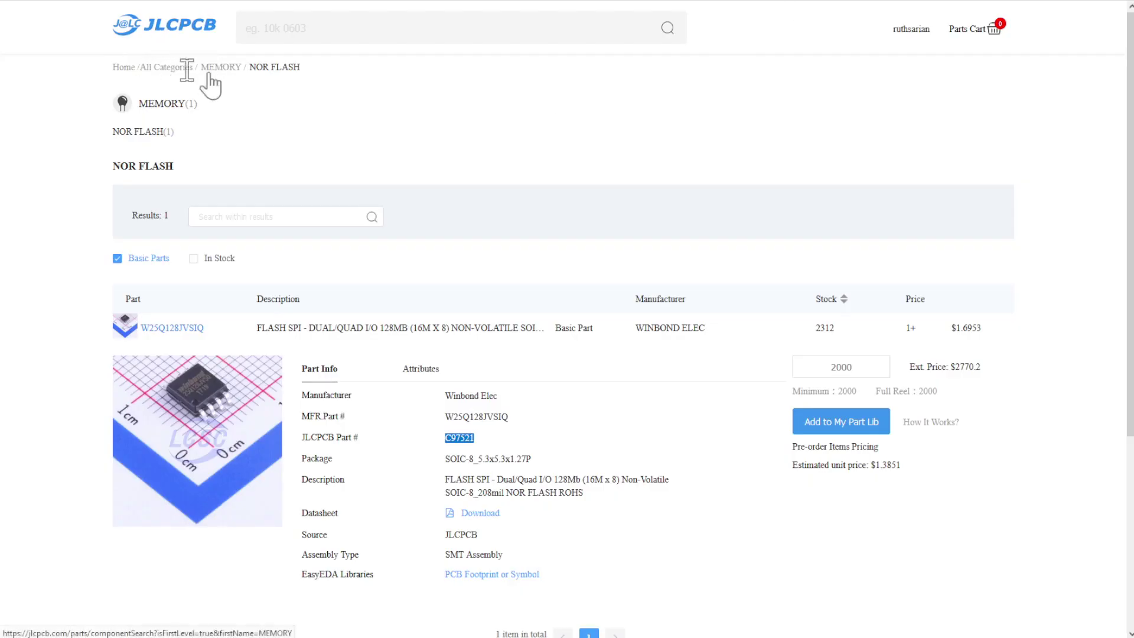
pyautogui.click(151, 68)
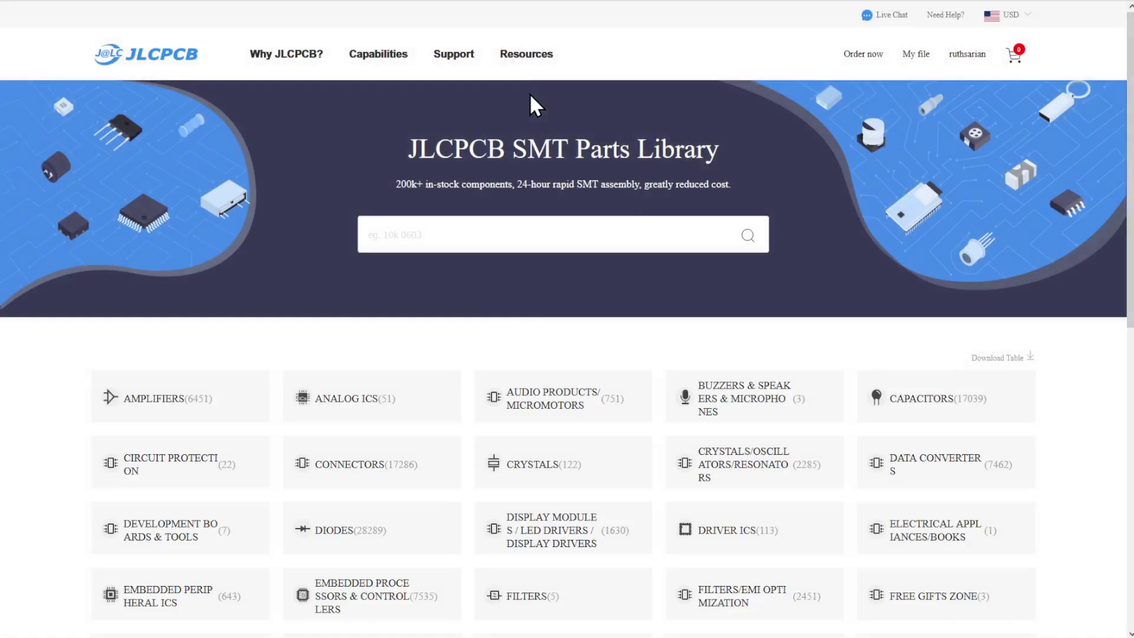
pyautogui.scroll(-5, 703, 245)
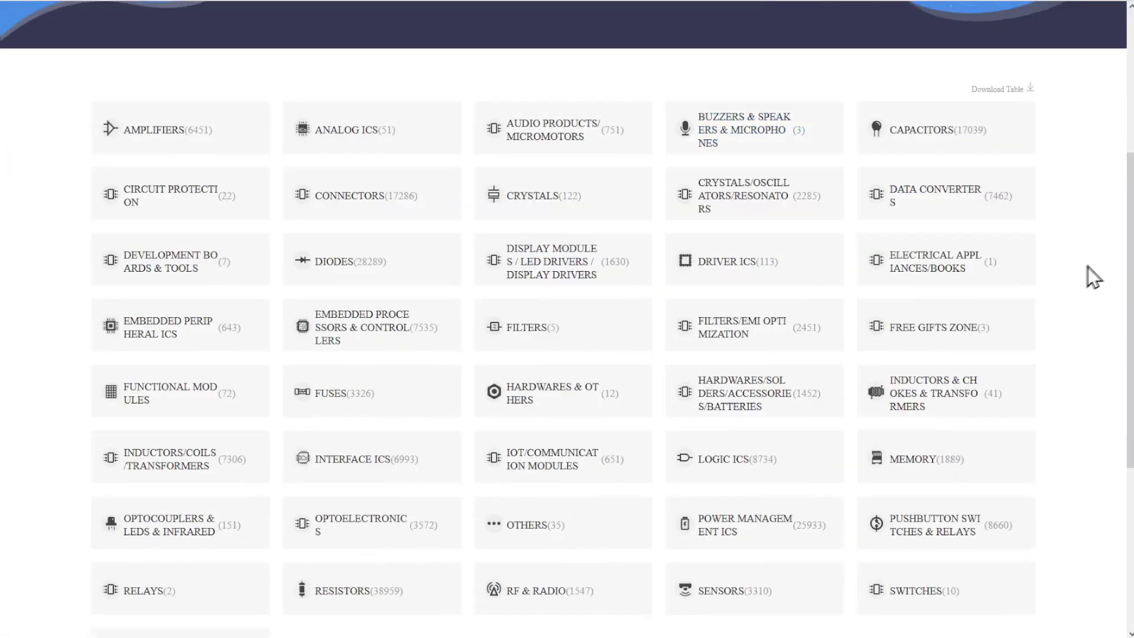
pyautogui.scroll(-3, 1093, 277)
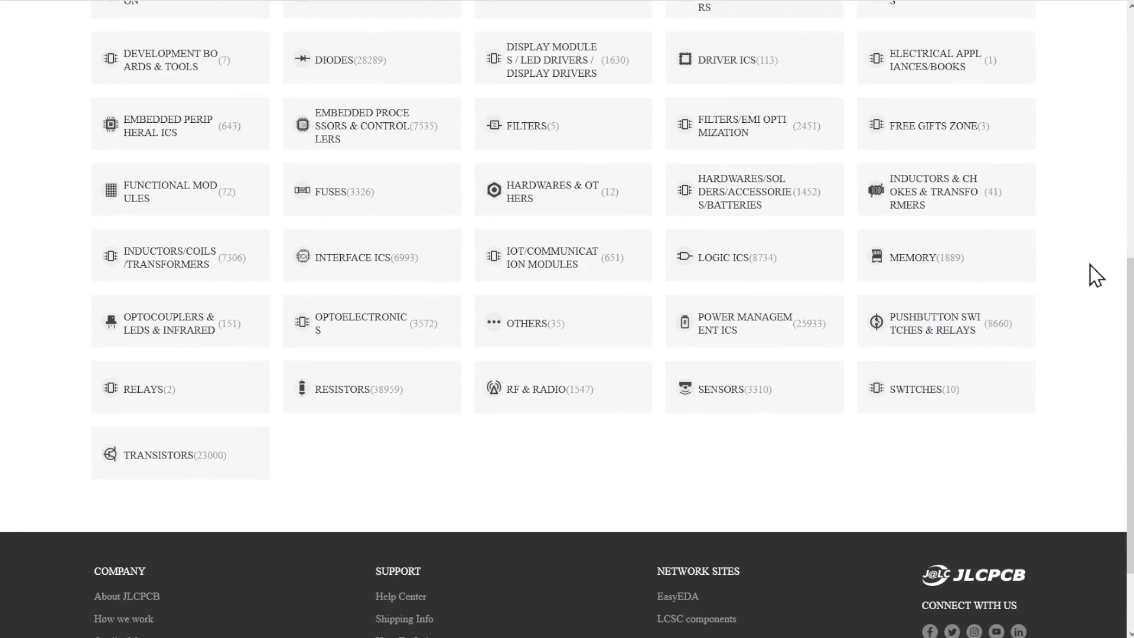
pyautogui.hotkey('ctrl', 'f')
pyautogui.write('resistor')
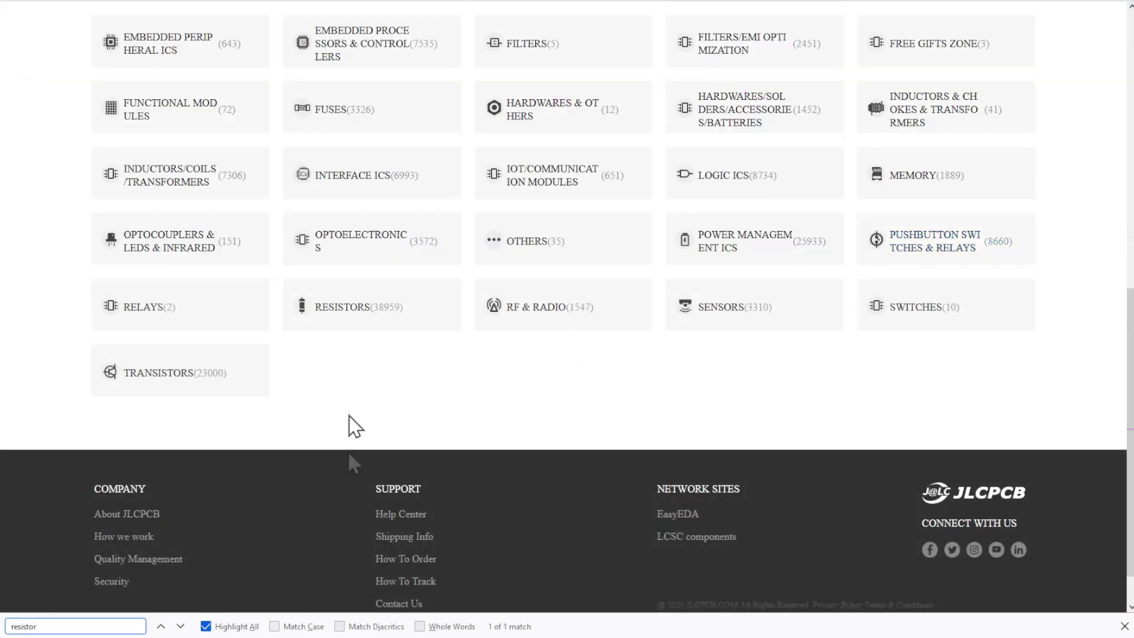
pyautogui.moveTo(360, 303)
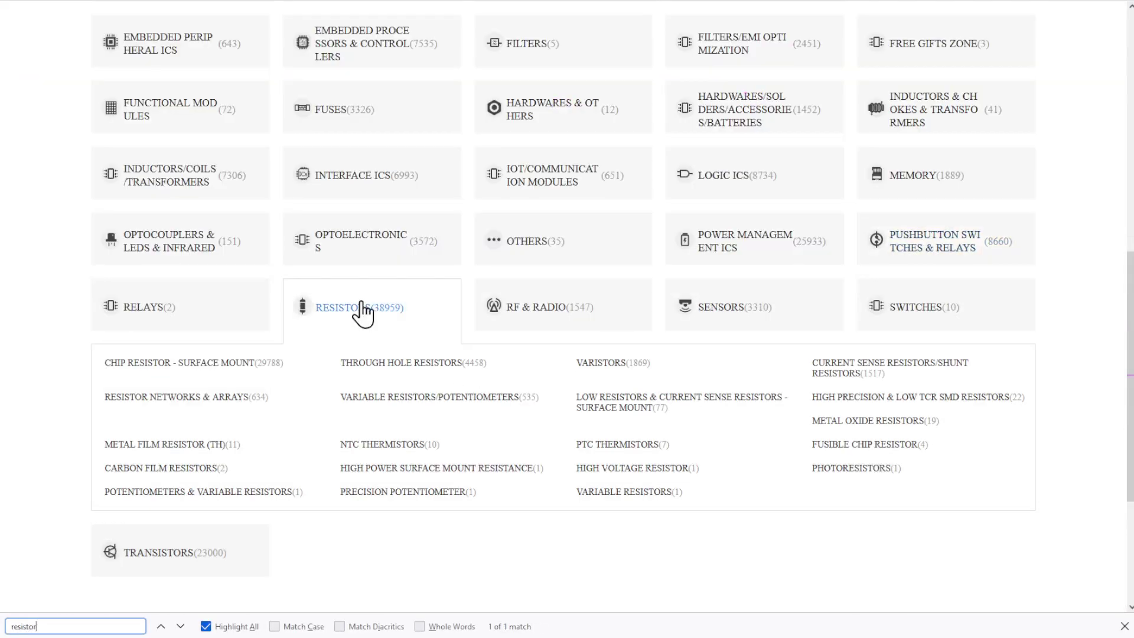
pyautogui.click(204, 369)
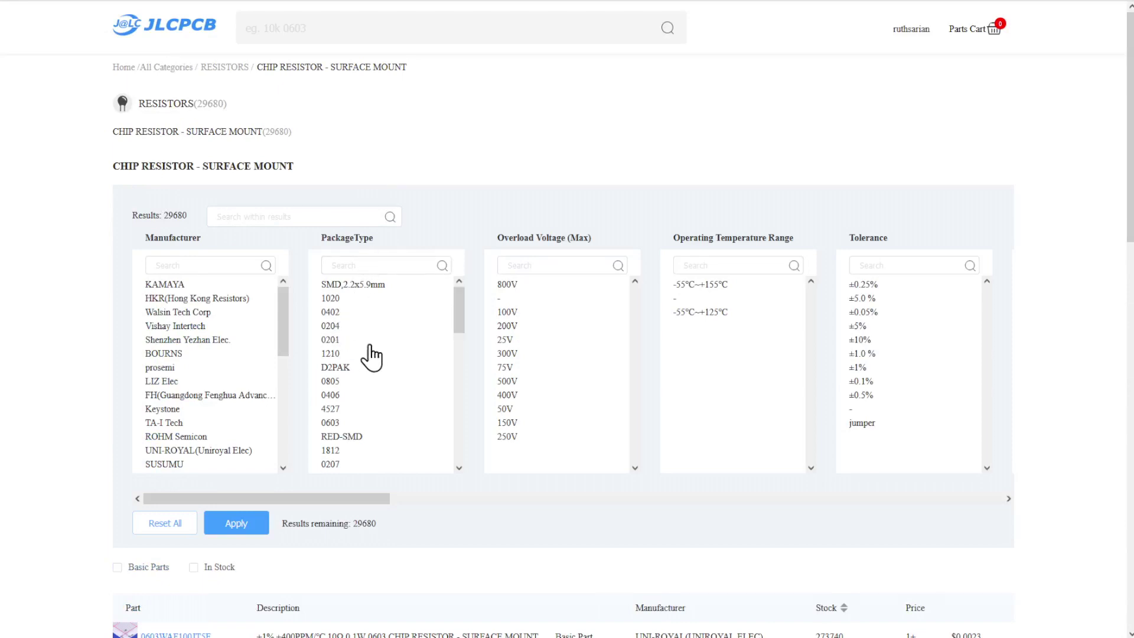
# Step: Filter the chip resistors by package type 0805, resistance 10kΩ and Basic Parts only
pyautogui.click(375, 263)
pyautogui.write('0805')
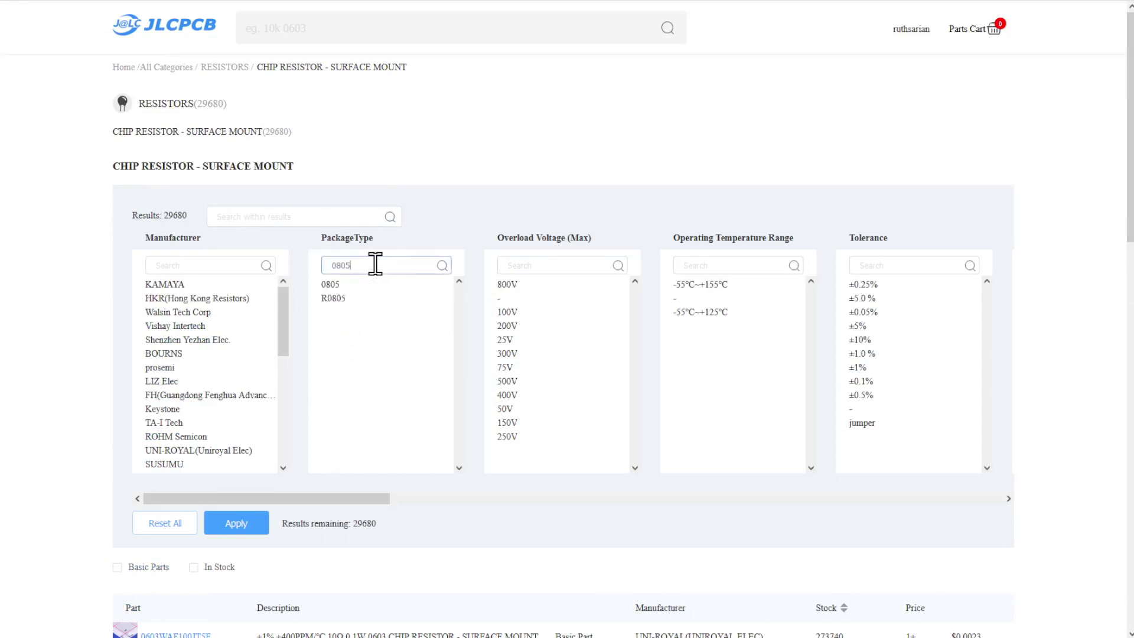
pyautogui.click(344, 285)
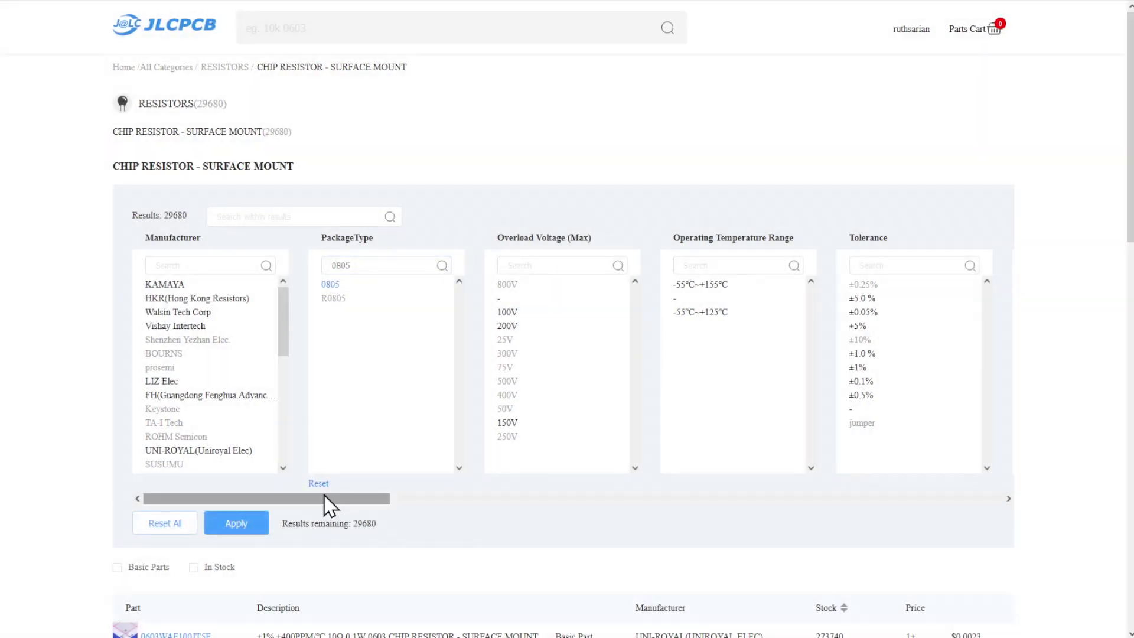
pyautogui.moveTo(325, 499); pyautogui.dragTo(558, 507)
pyautogui.click(562, 266)
pyautogui.write('10k')
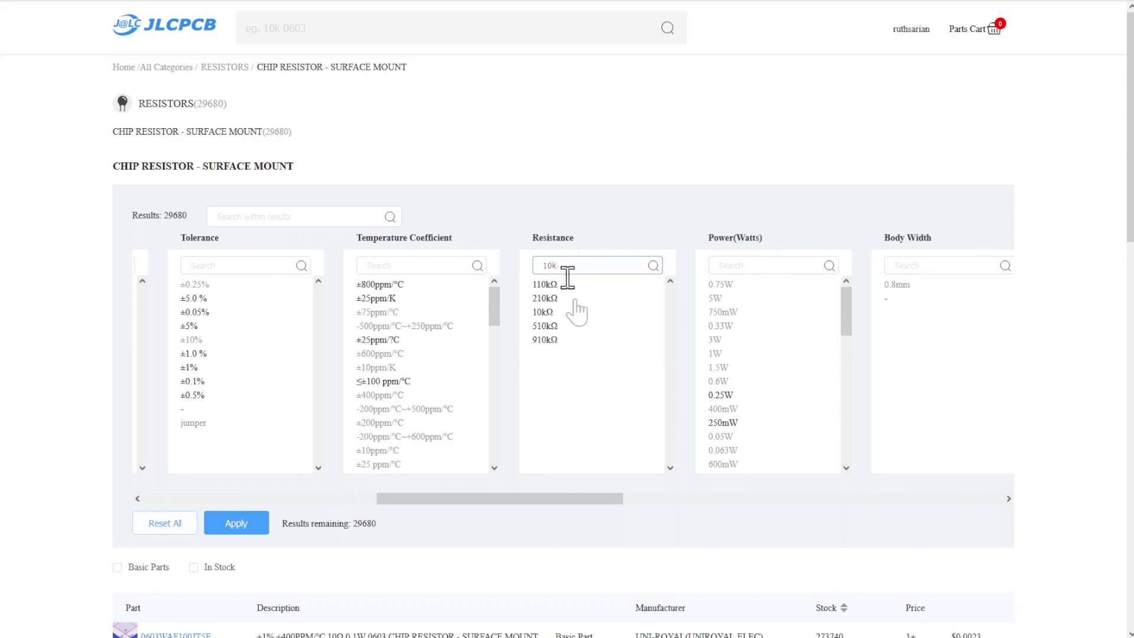
pyautogui.click(549, 313)
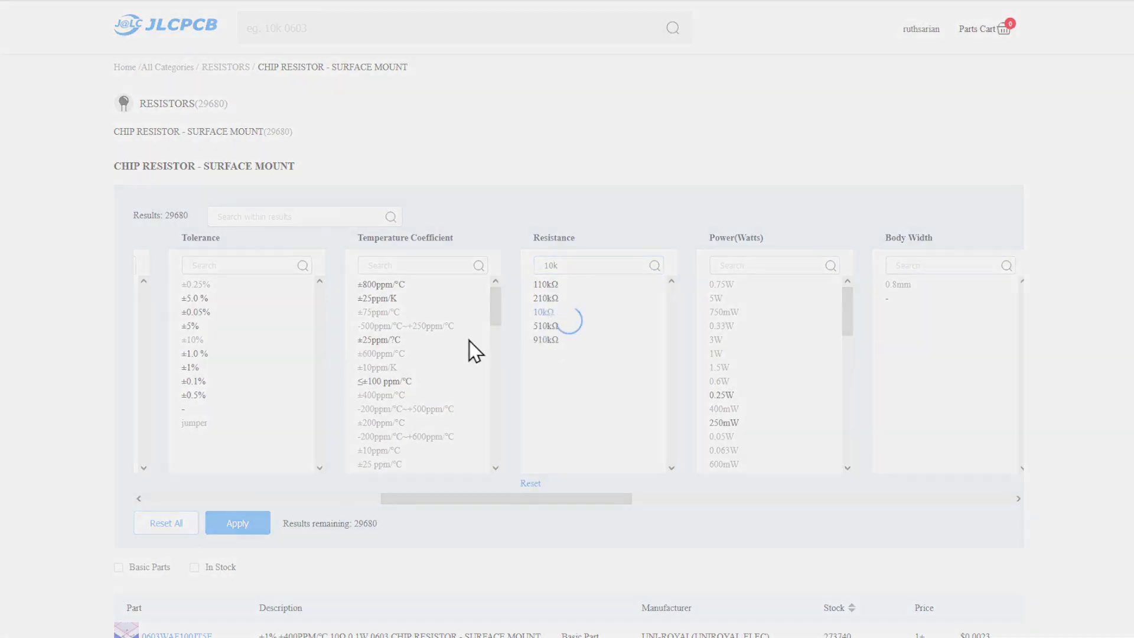
pyautogui.scroll(-2, 458, 354)
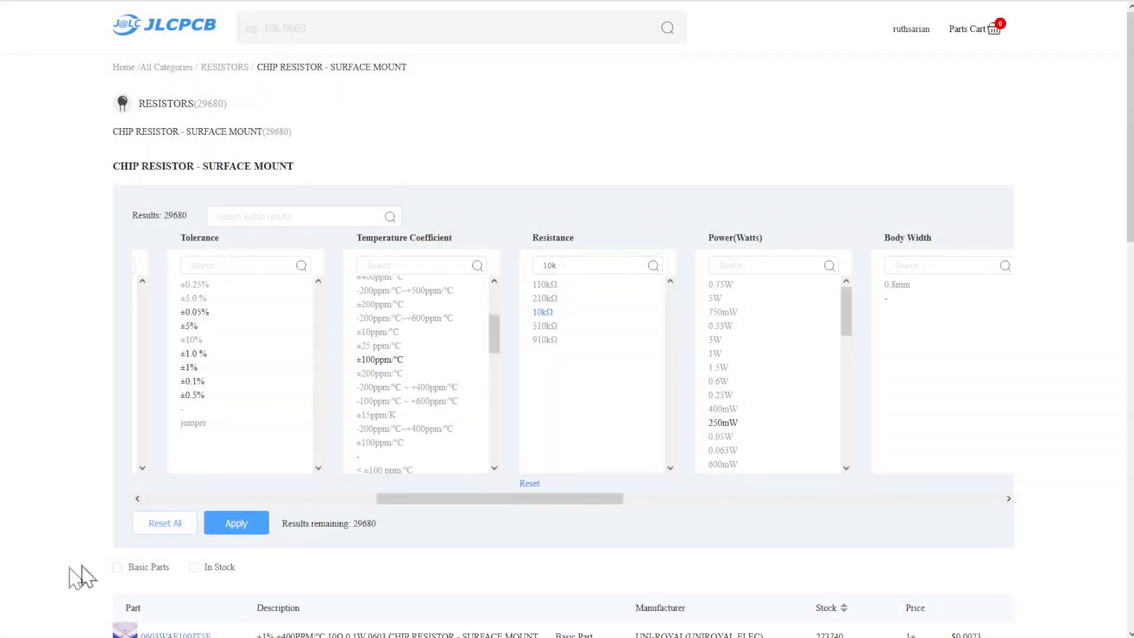
pyautogui.click(117, 567)
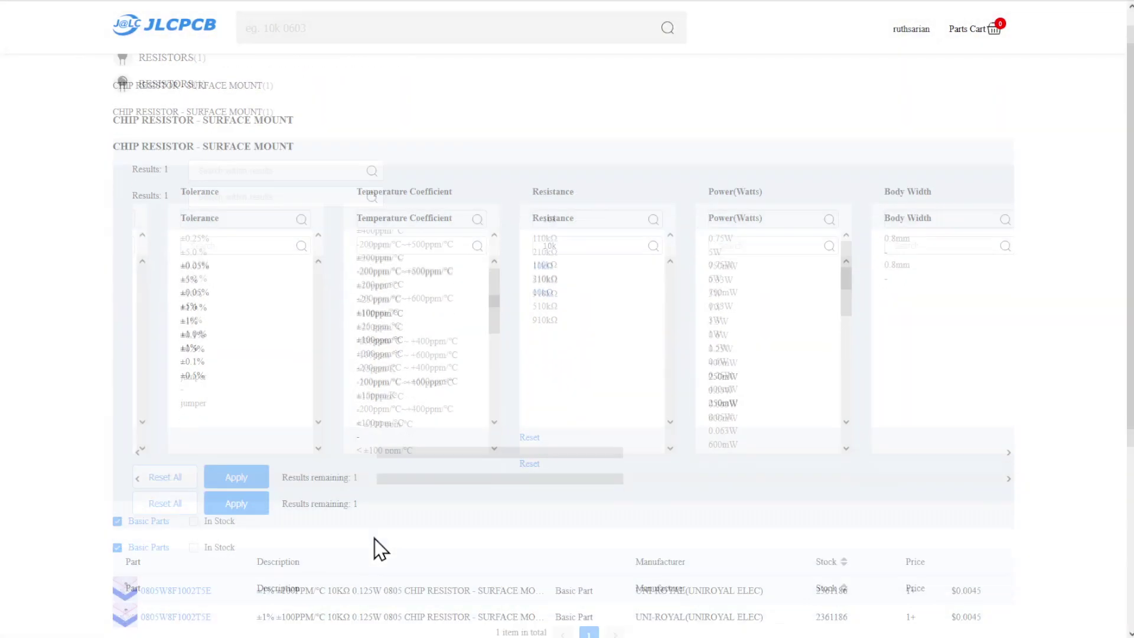
# Step: Open the details of resistor 0805W8F1002T5E and copy its JLCPCB part number, C17414
pyautogui.scroll(-4, 374, 540)
pyautogui.moveTo(292, 254); pyautogui.dragTo(384, 256)
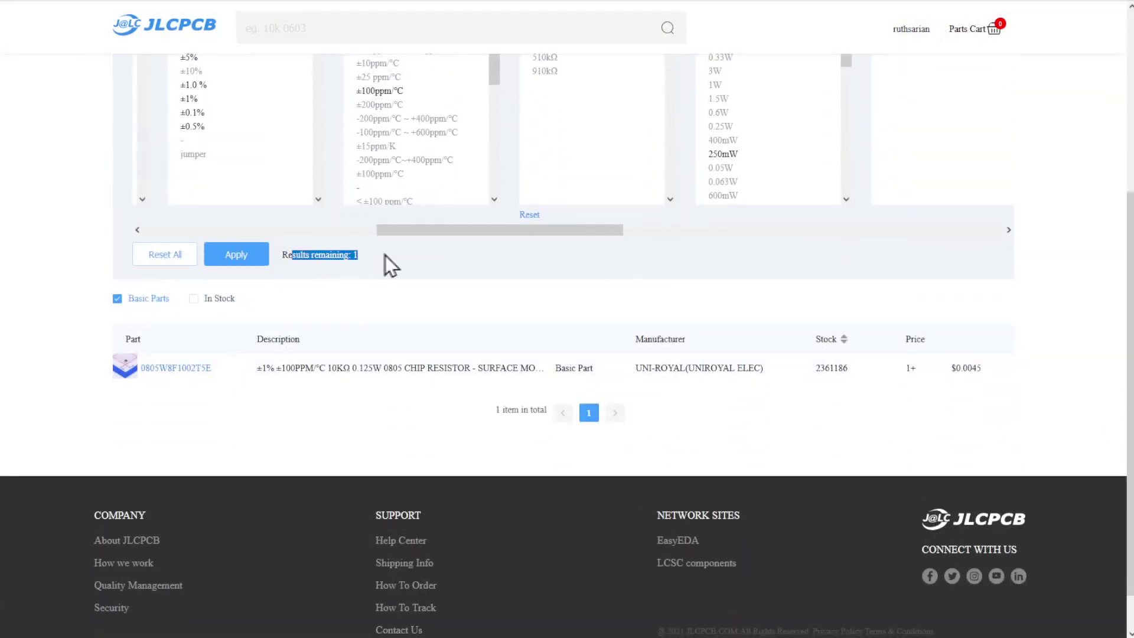
pyautogui.click(339, 369)
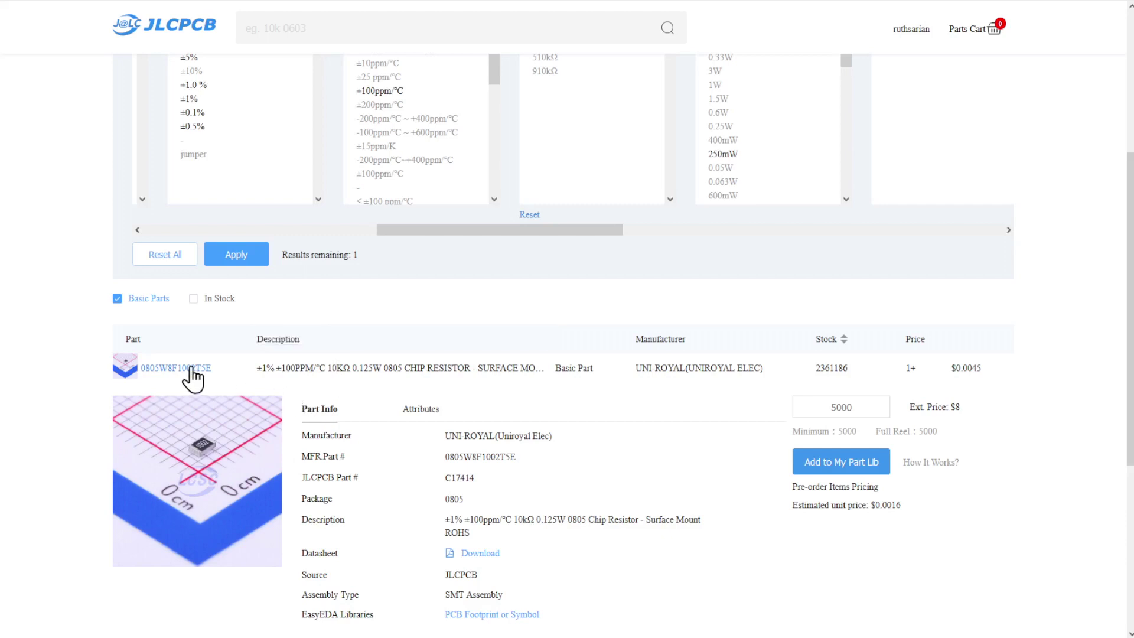
pyautogui.doubleClick(464, 482)
pyautogui.hotkey('ctrl', 'c')
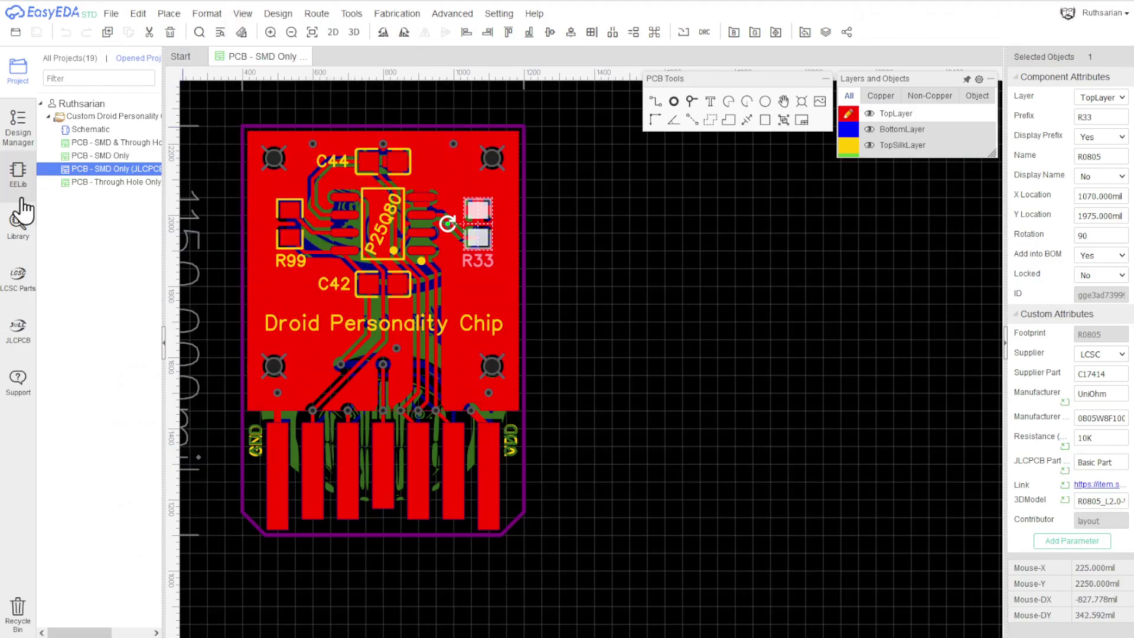
# Step: Switch back to EasyEDA and search the component library for part C17414
pyautogui.click(23, 233)
pyautogui.click(551, 172)
pyautogui.hotkey('ctrl', 'v')
pyautogui.hotkey('ctrl', 'a')
pyautogui.hotkey('ctrl', 'v')
pyautogui.click(746, 172)
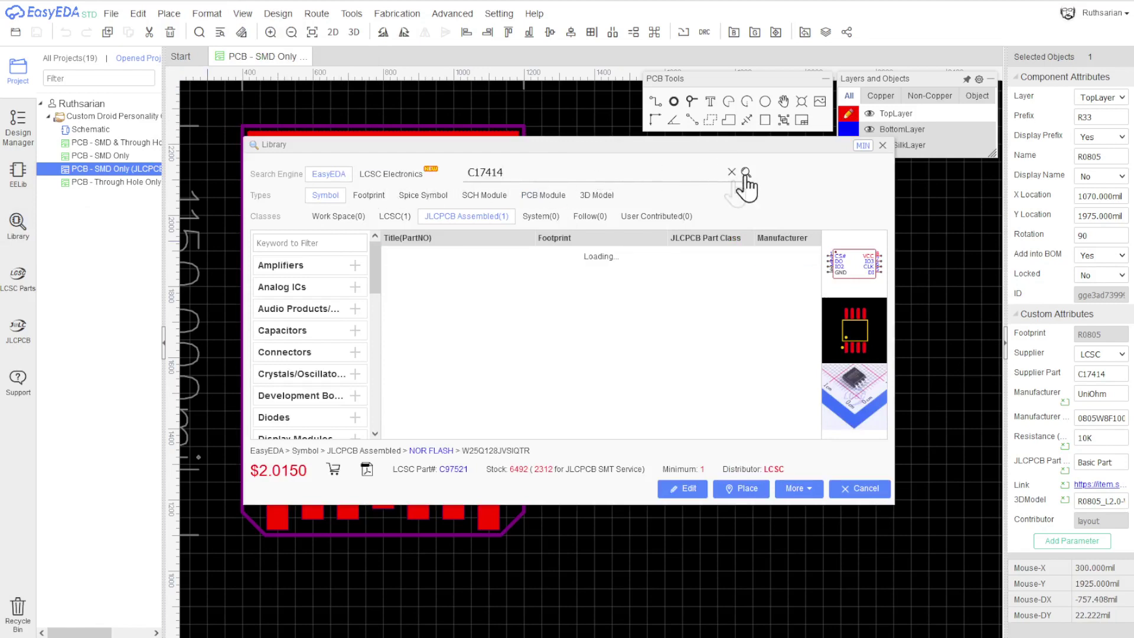
# Step: Place the C17414 resistor in the empty area beside the board, rotated upright to match R33
pyautogui.click(441, 254)
pyautogui.click(740, 487)
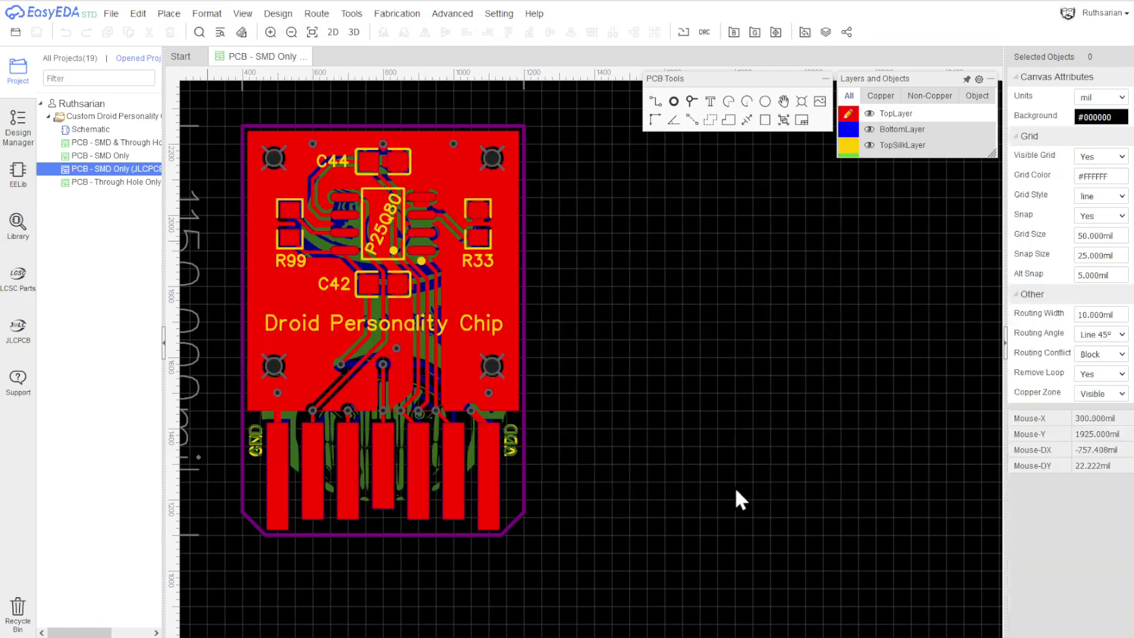
pyautogui.press('space')
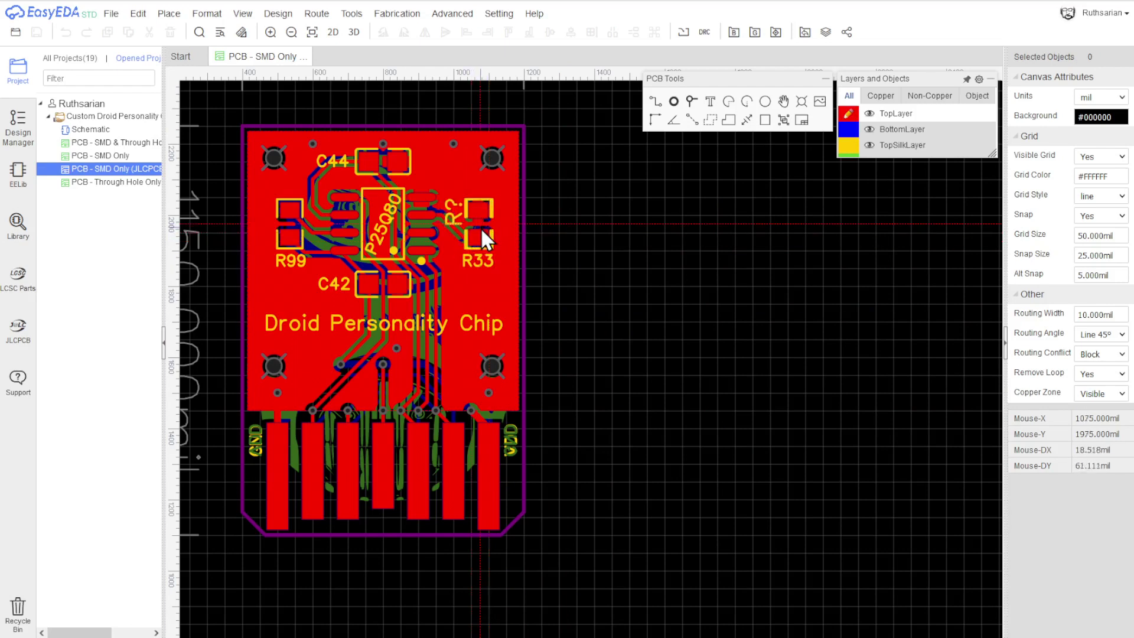
pyautogui.click(798, 278)
pyautogui.press('Escape')
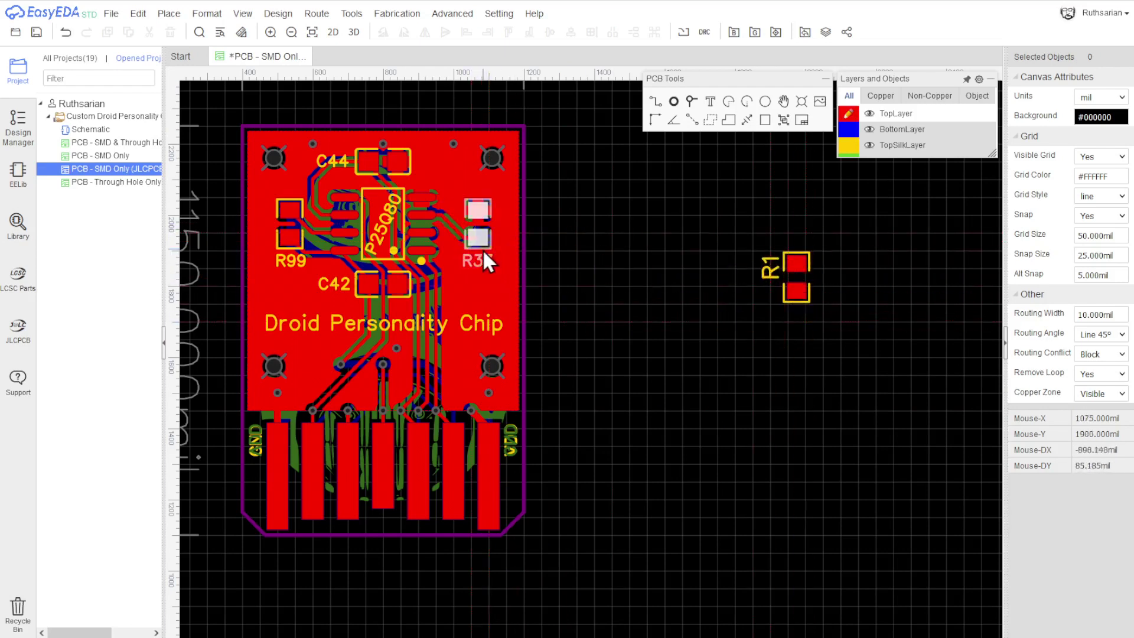
# Step: Check R33's supplier part number in its custom attributes against C17414
pyautogui.click(483, 249)
pyautogui.doubleClick(1127, 373)
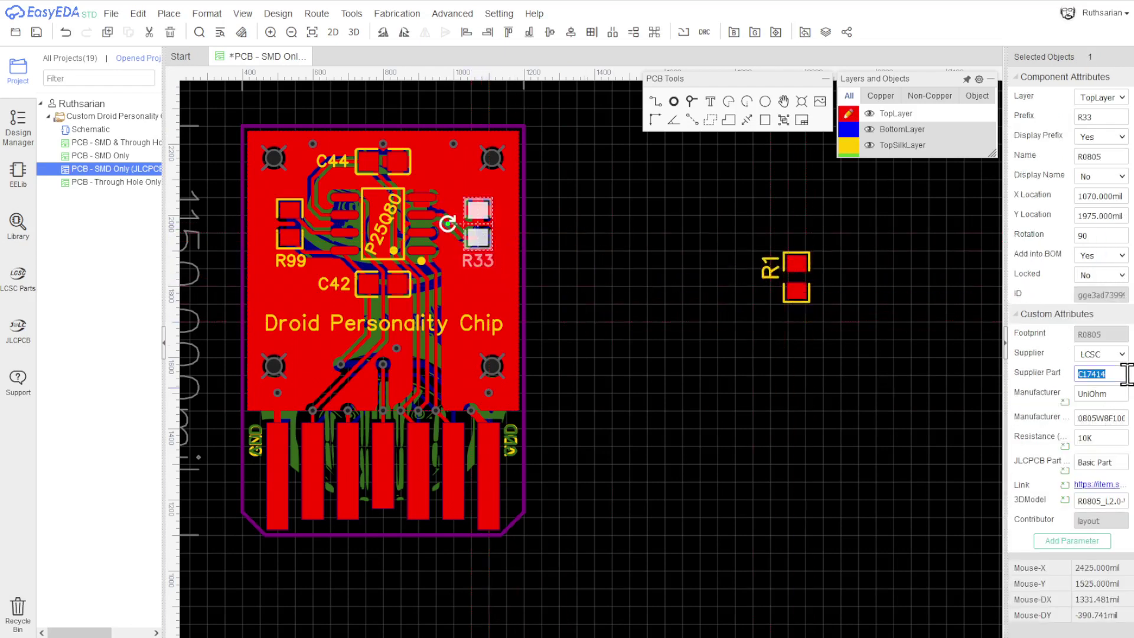
pyautogui.click(830, 367)
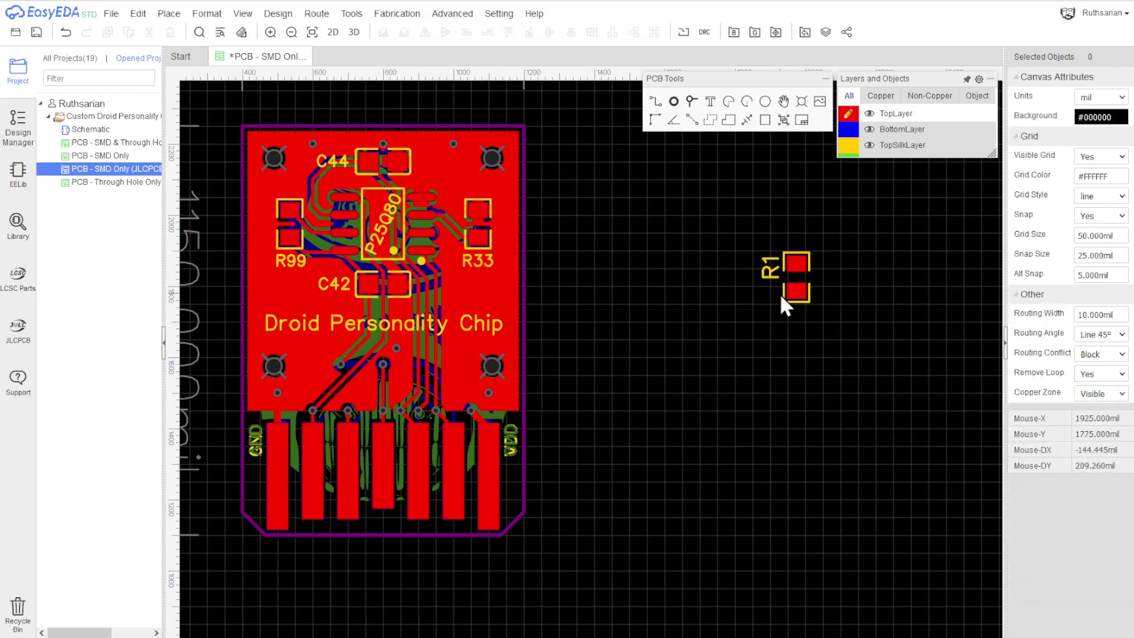
# Step: Delete the extra resistor R1 placed beside the board
pyautogui.click(783, 298)
pyautogui.press('Delete')
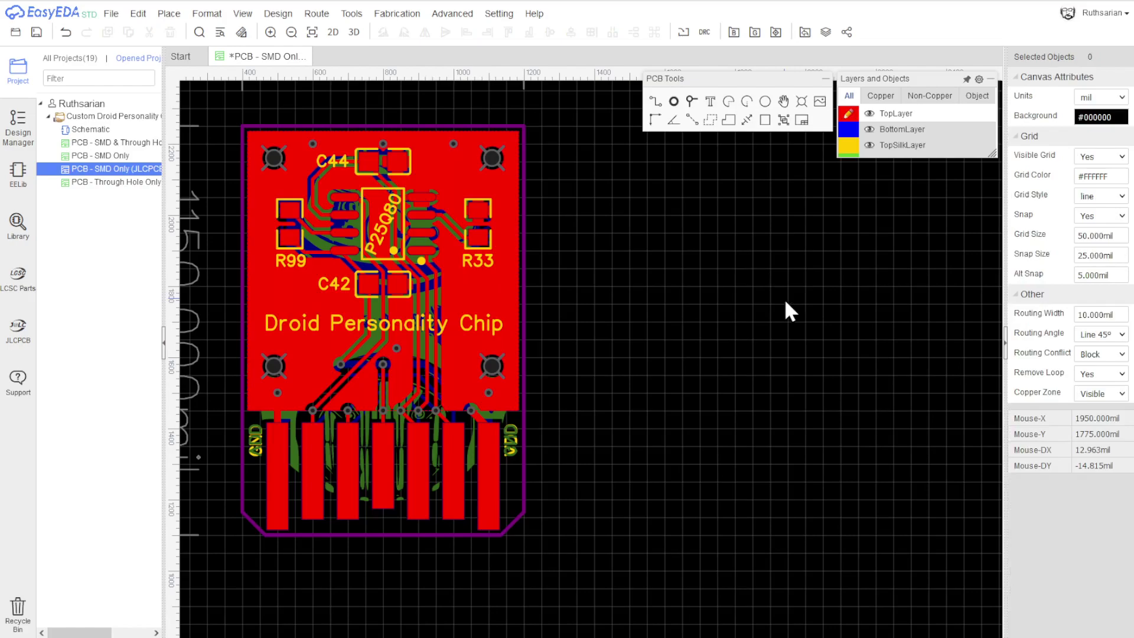
pyautogui.scroll(-1, 622, 342)
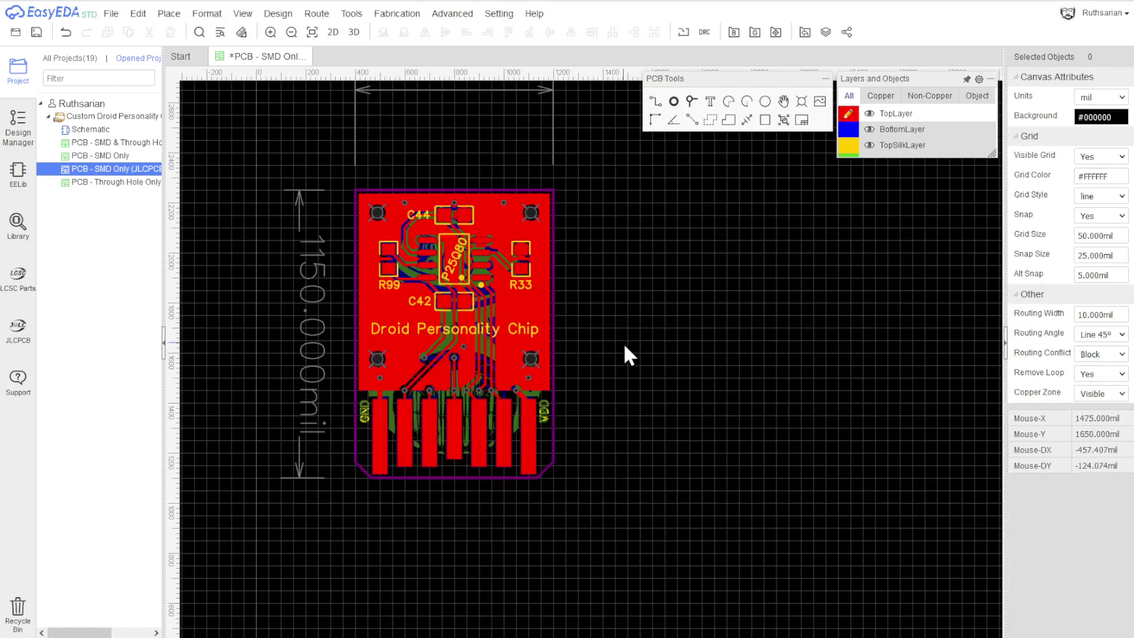